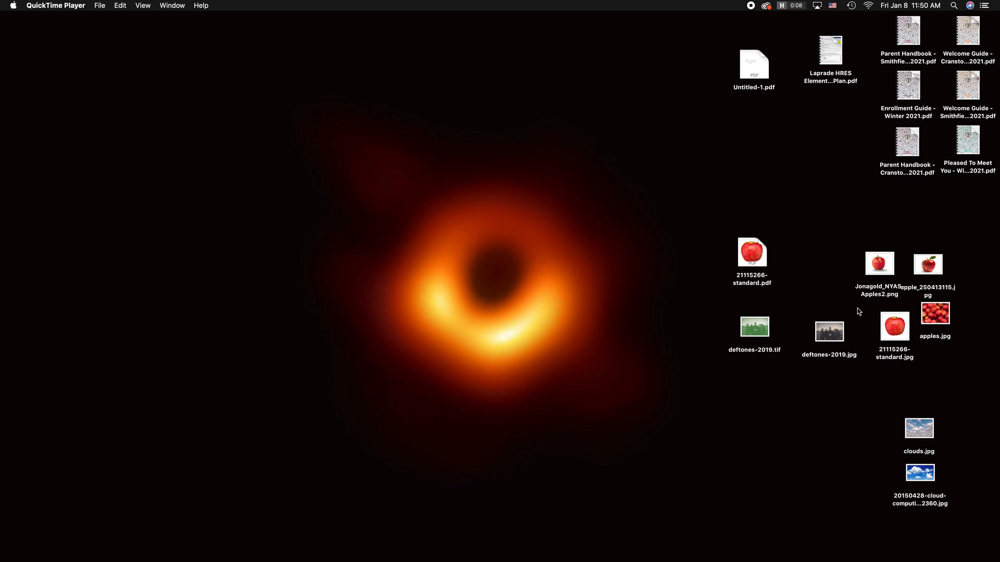
Step: Open the desktop image deftones-2019.jpg in Adobe Photoshop 2020 and move its document window toward the middle of the screen
{"action": "left_click", "coordinate": [828, 331]}
{"action": "right_click", "coordinate": [829, 330]}
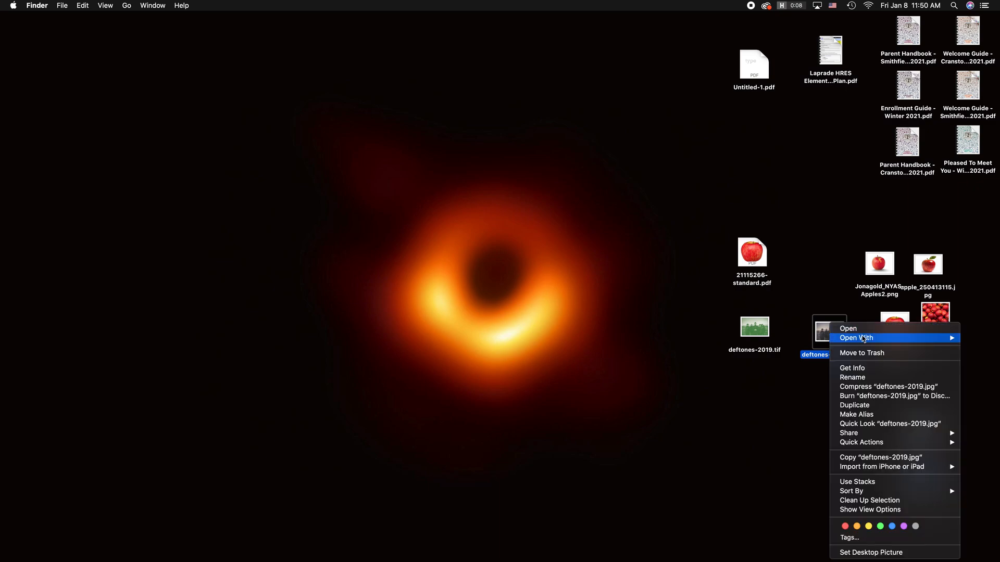
{"action": "mouse_move", "coordinate": [863, 339]}
{"action": "left_click", "coordinate": [776, 365]}
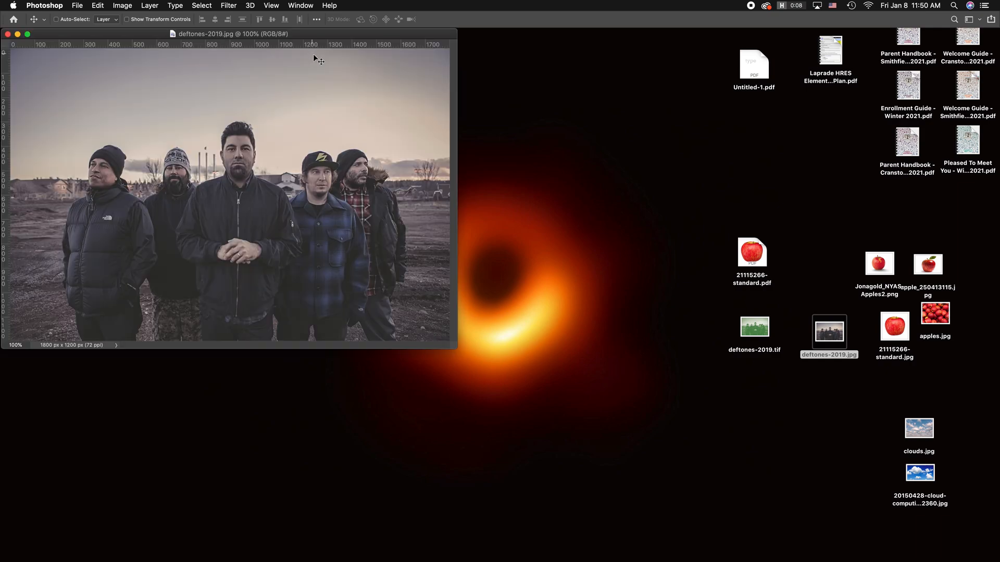
{"action": "left_click_drag", "start_coordinate": [314, 37], "coordinate": [464, 147]}
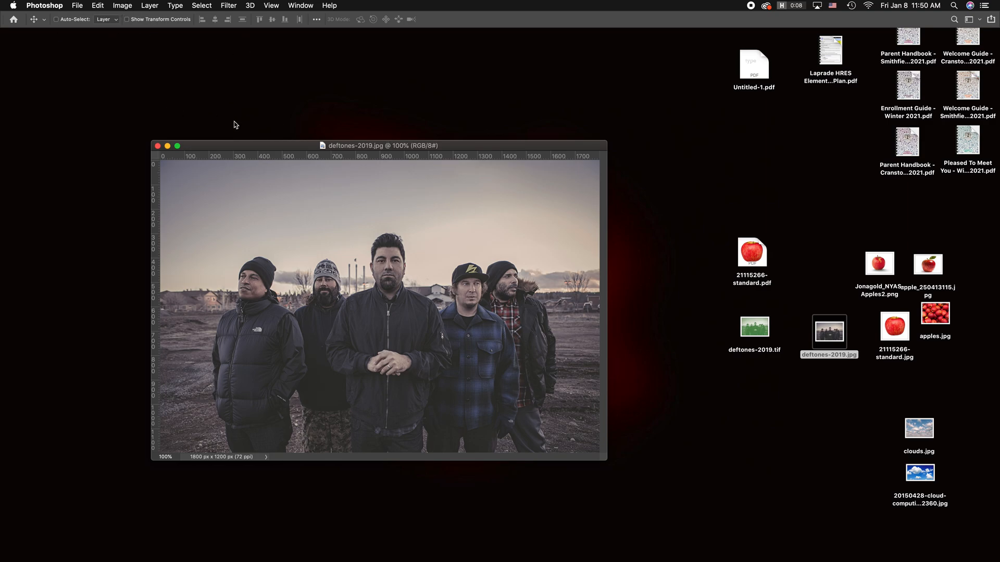
Step: Try an image resolution of 300 pixels/inch with resampling on and inspect the enlarged preview of the band photo
{"action": "left_click", "coordinate": [147, 4]}
{"action": "mouse_move", "coordinate": [131, 4]}
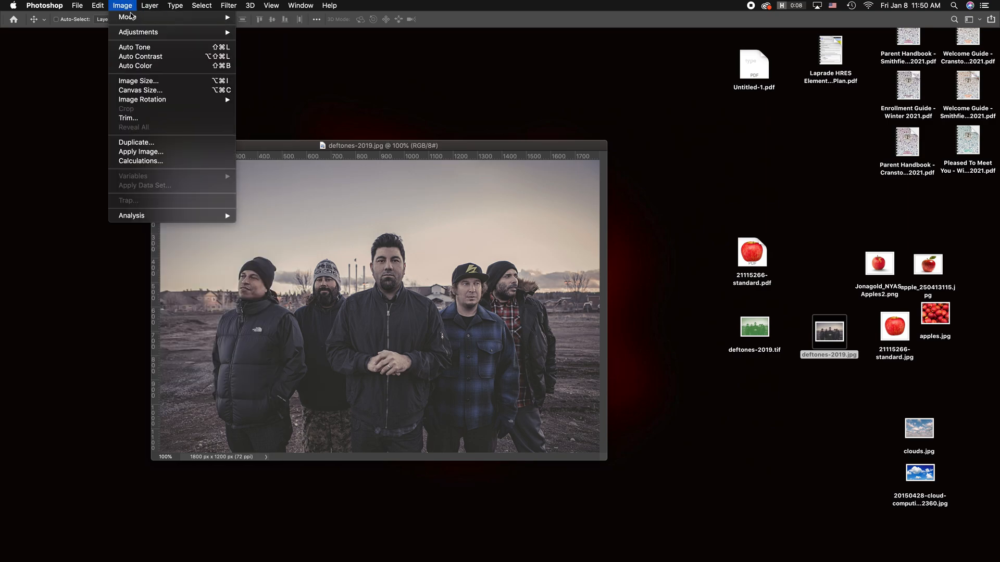
{"action": "left_click", "coordinate": [138, 81]}
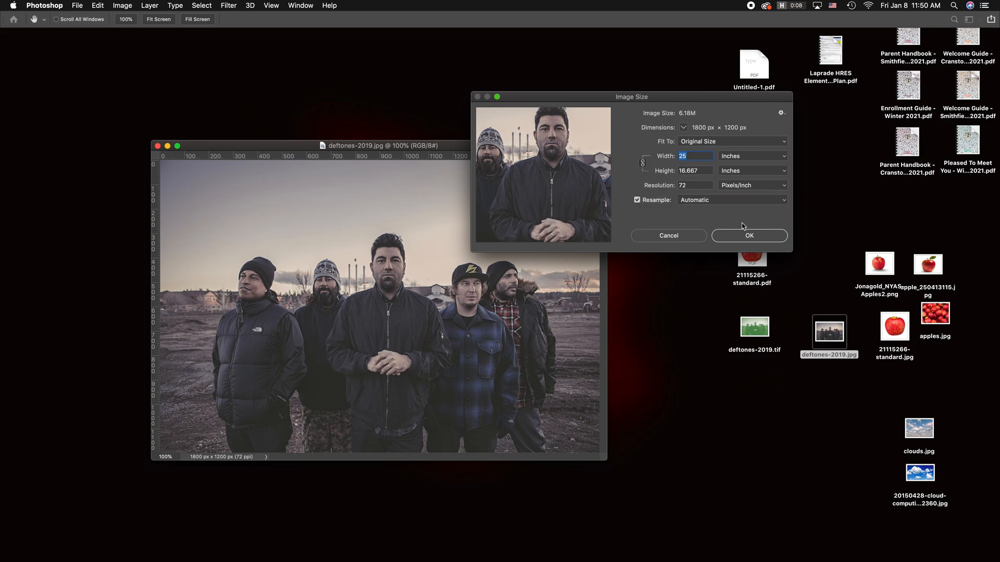
{"action": "left_click", "coordinate": [691, 185]}
{"action": "type", "text": "300"}
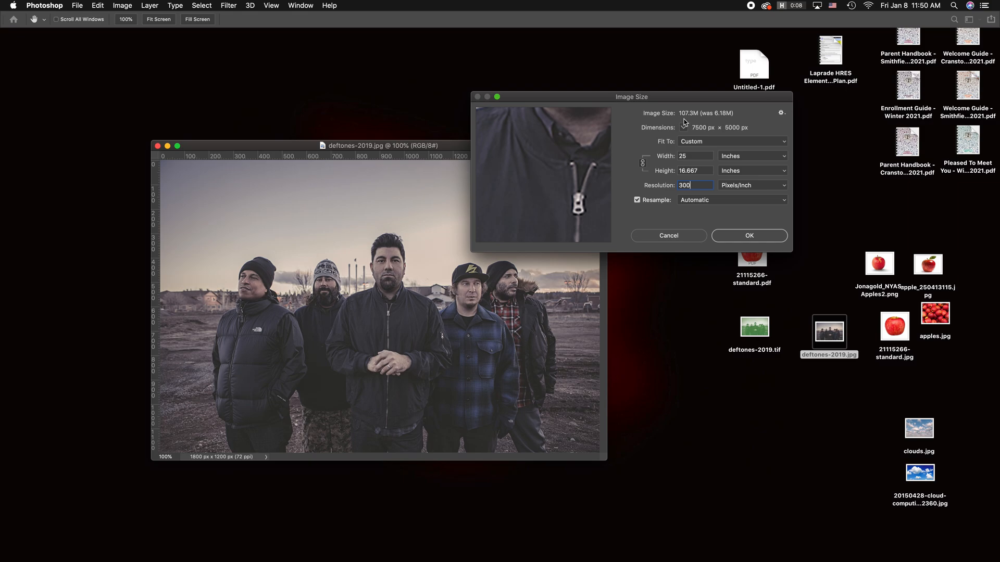
{"action": "left_click_drag", "start_coordinate": [561, 147], "coordinate": [525, 159]}
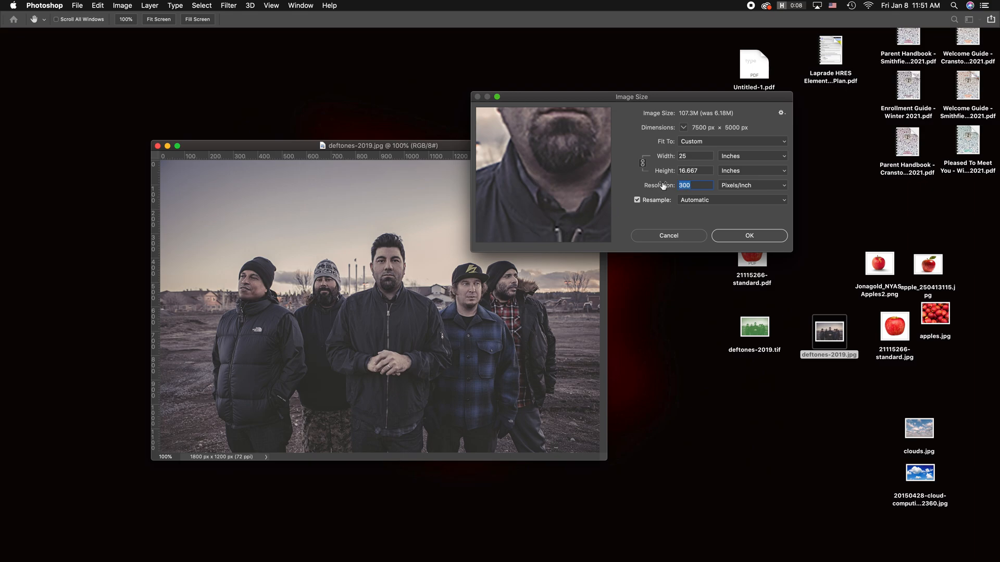
Step: Return the resolution to 72, turn off resampling, try 300 pixels/inch, and cancel the image size change
{"action": "type", "text": "72"}
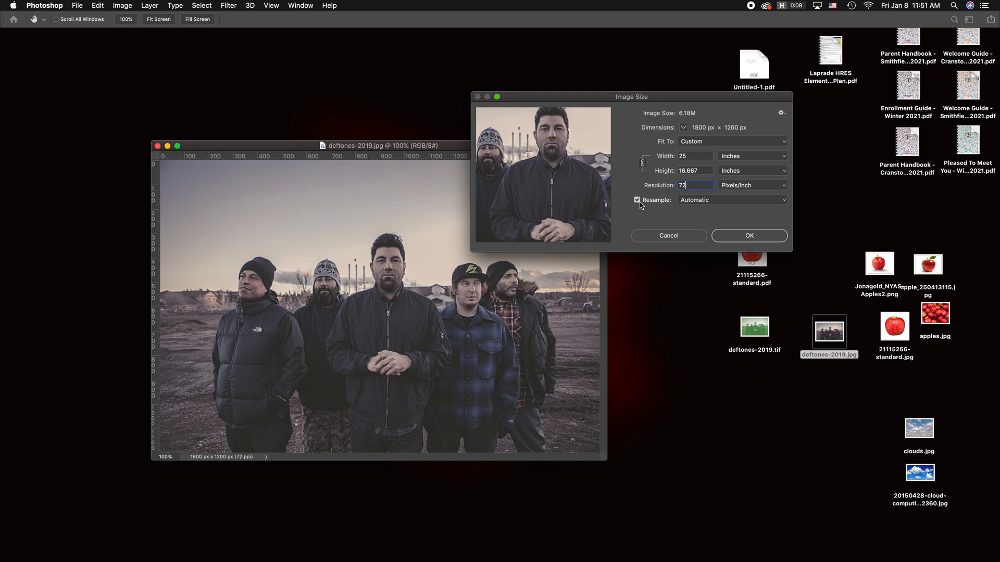
{"action": "left_click", "coordinate": [638, 201]}
{"action": "double_click", "coordinate": [688, 186]}
{"action": "type", "text": "300"}
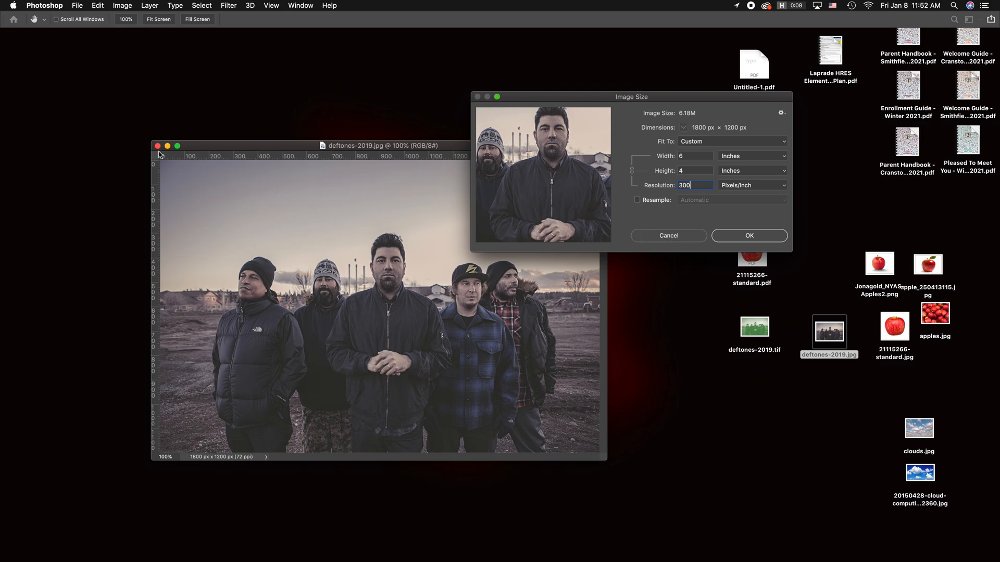
{"action": "left_click", "coordinate": [669, 237]}
Step: Close deftones-2019.jpg and move Jonagold_NYAS-Apples2.png and apple_250413115.jpg to the middle of the desktop
{"action": "left_click", "coordinate": [158, 146]}
{"action": "left_click", "coordinate": [571, 340]}
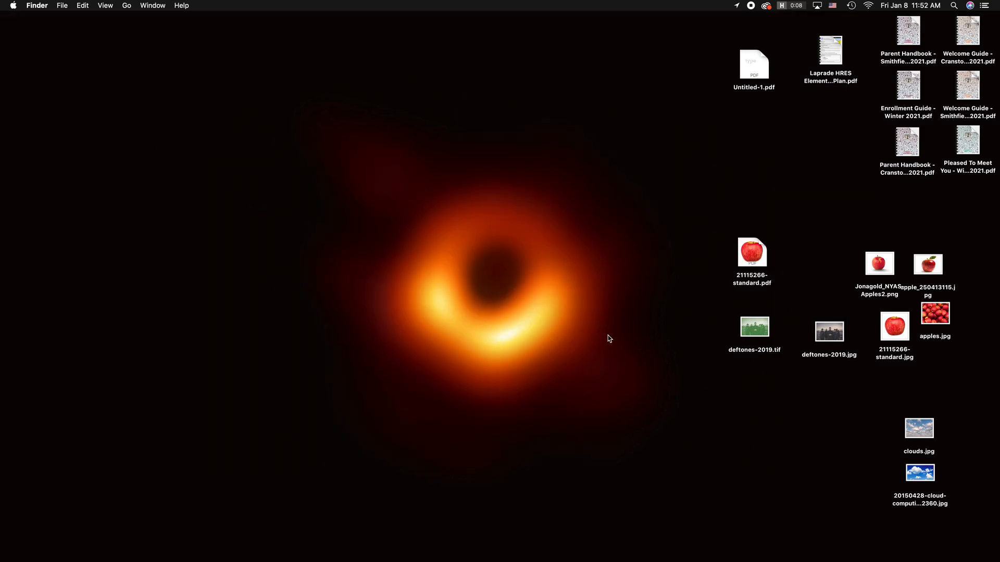
{"action": "left_click_drag", "start_coordinate": [880, 266], "coordinate": [479, 224]}
{"action": "left_click_drag", "start_coordinate": [940, 270], "coordinate": [567, 234]}
Step: Open Jonagold_NYAS-Apples2.png in Adobe Photoshop 2020 and move its document window toward the middle of the screen
{"action": "left_click", "coordinate": [473, 227]}
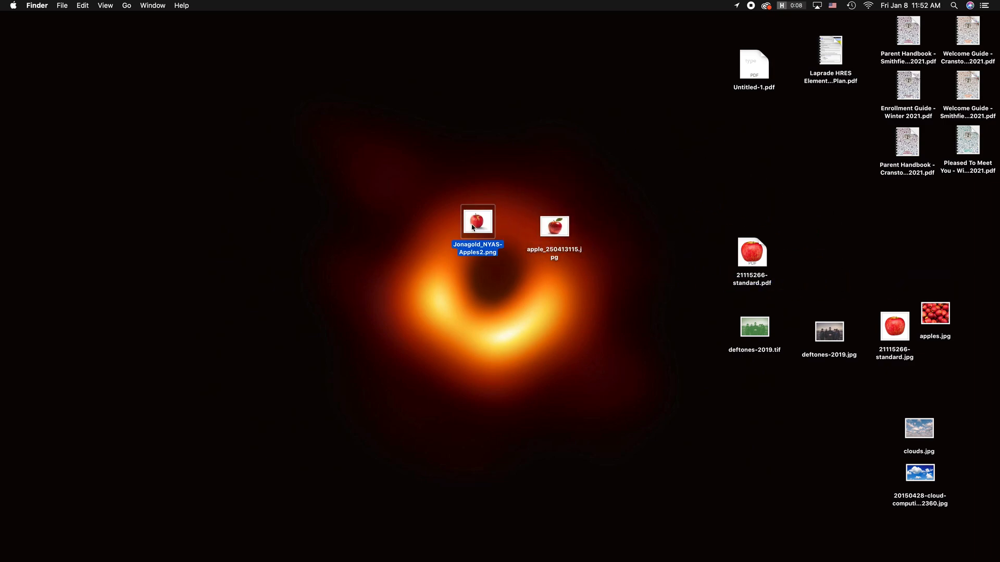
{"action": "right_click", "coordinate": [473, 227]}
{"action": "mouse_move", "coordinate": [577, 238]}
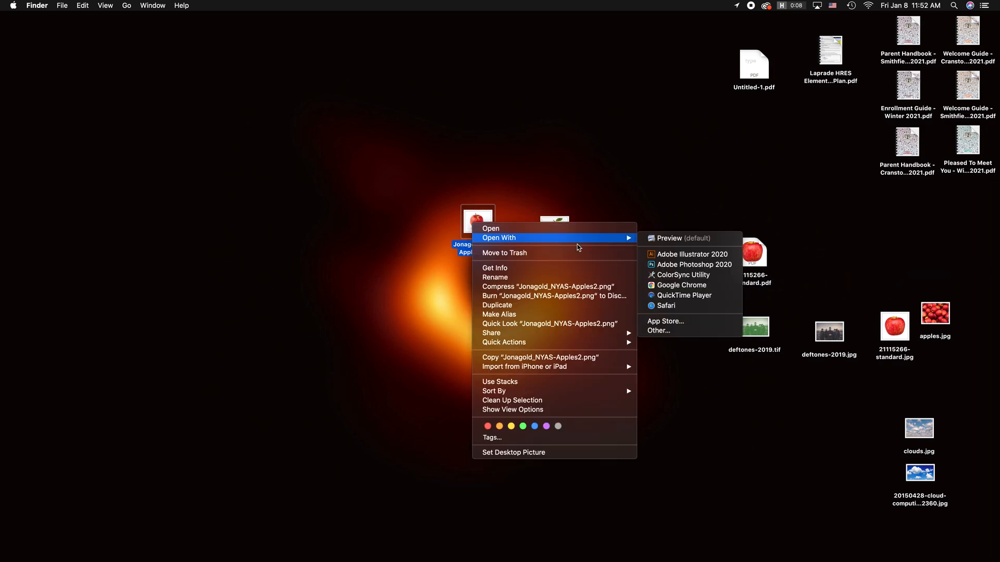
{"action": "left_click", "coordinate": [706, 269]}
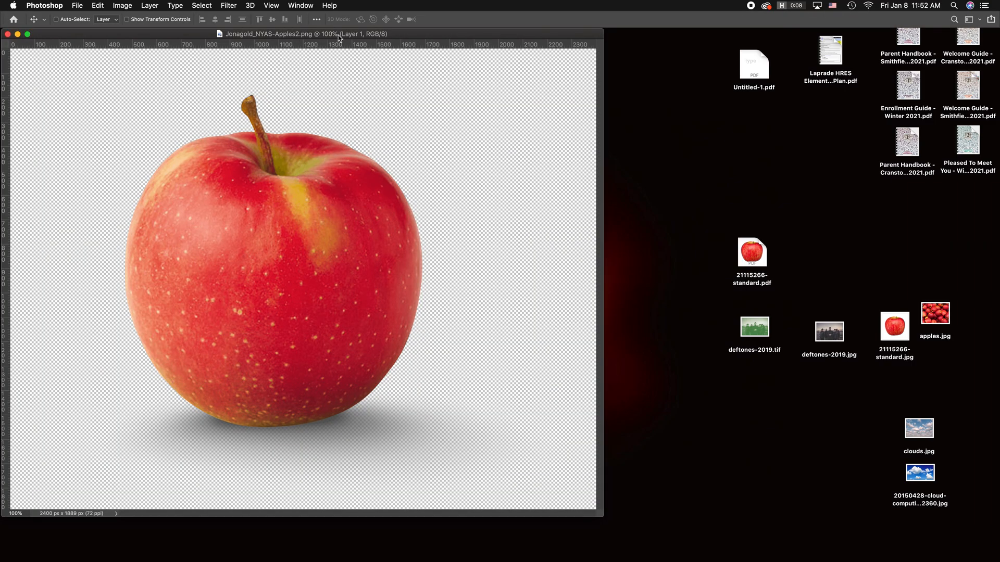
{"action": "left_click_drag", "start_coordinate": [338, 35], "coordinate": [481, 63]}
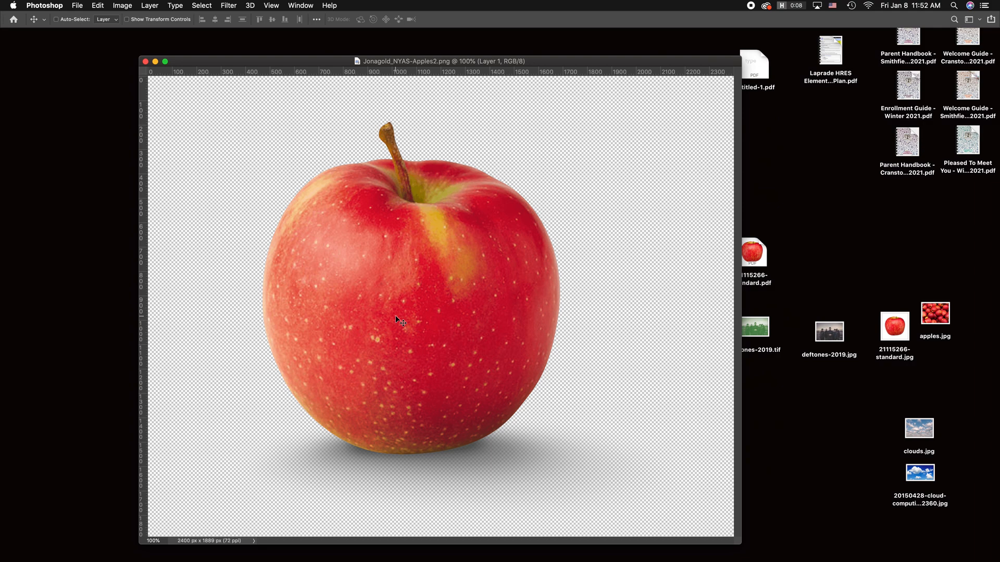
Step: Try a Hue/Saturation adjustment on the apple with hue +70, saturation -30 and slightly lower lightness, and cancel it
{"action": "left_click", "coordinate": [122, 5]}
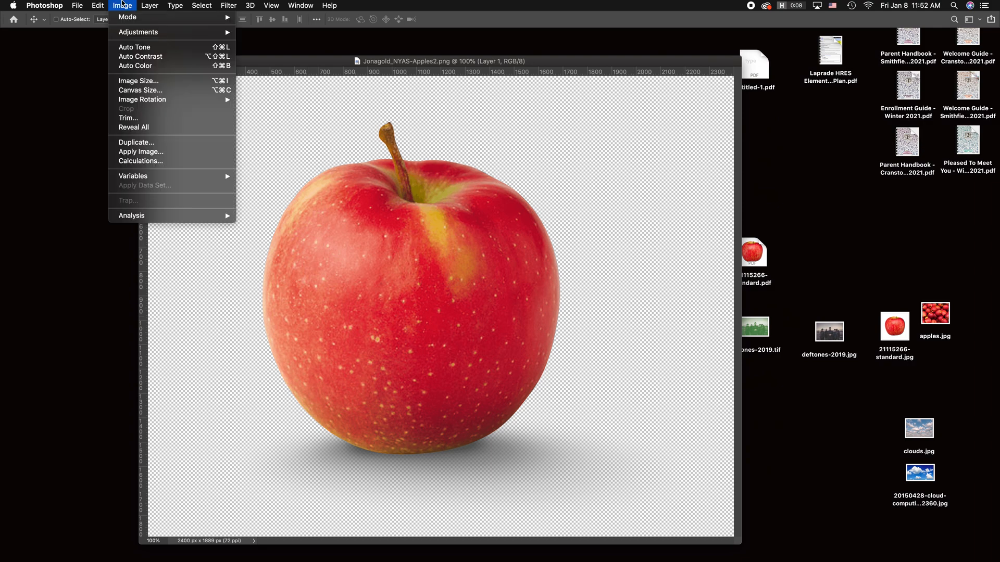
{"action": "mouse_move", "coordinate": [125, 34]}
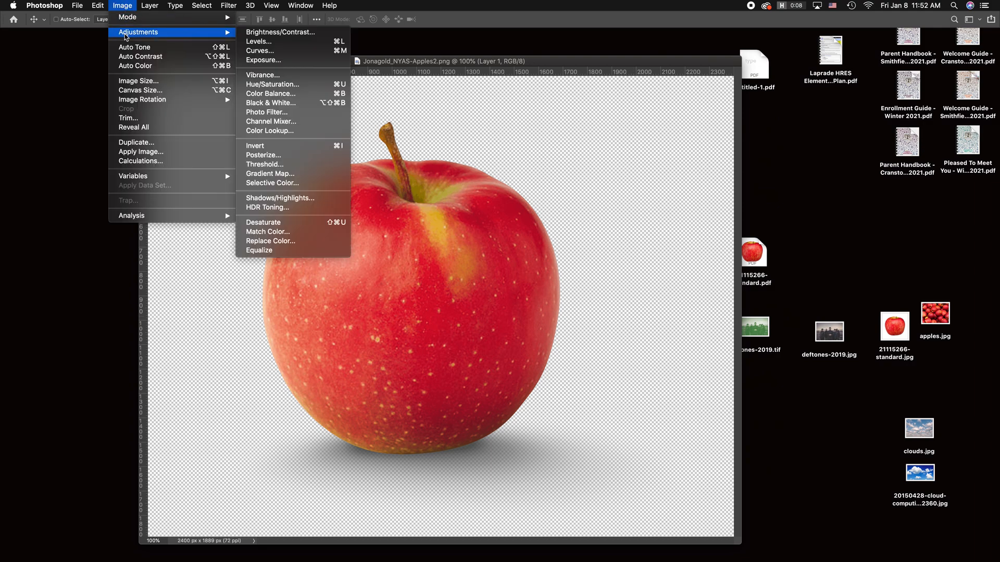
{"action": "left_click", "coordinate": [311, 86]}
{"action": "left_click_drag", "start_coordinate": [779, 141], "coordinate": [762, 161]}
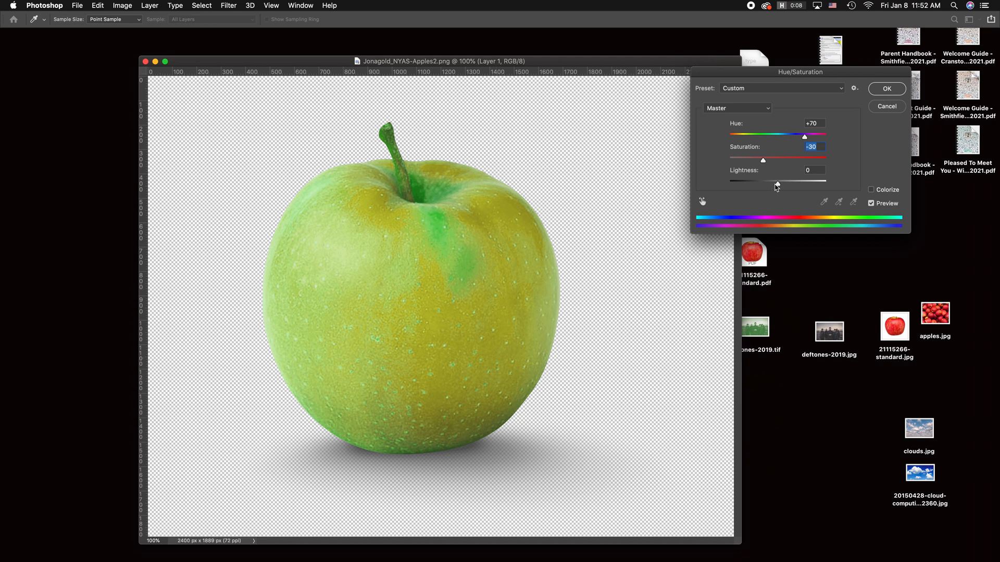
{"action": "left_click_drag", "start_coordinate": [777, 188], "coordinate": [770, 189]}
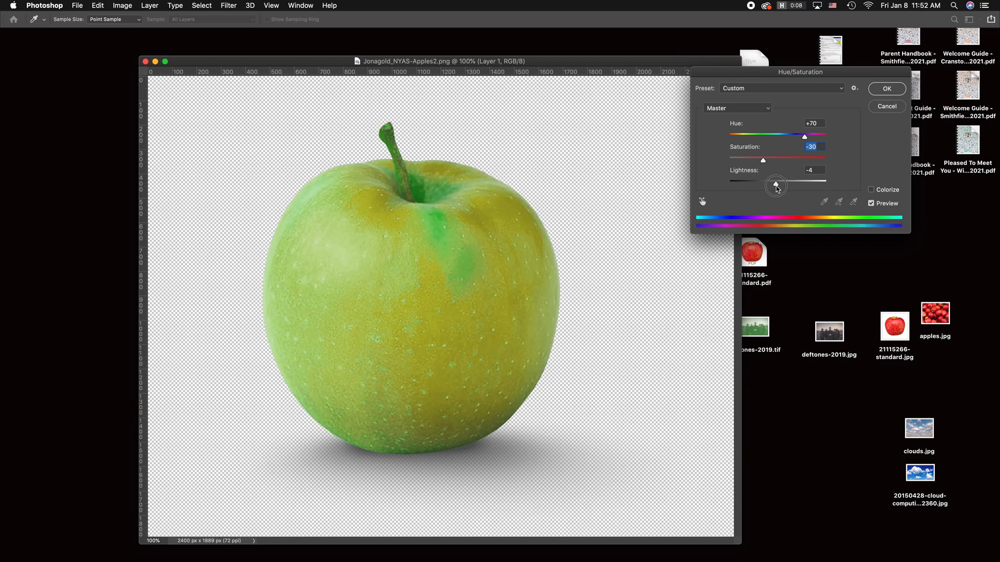
{"action": "left_click", "coordinate": [887, 106]}
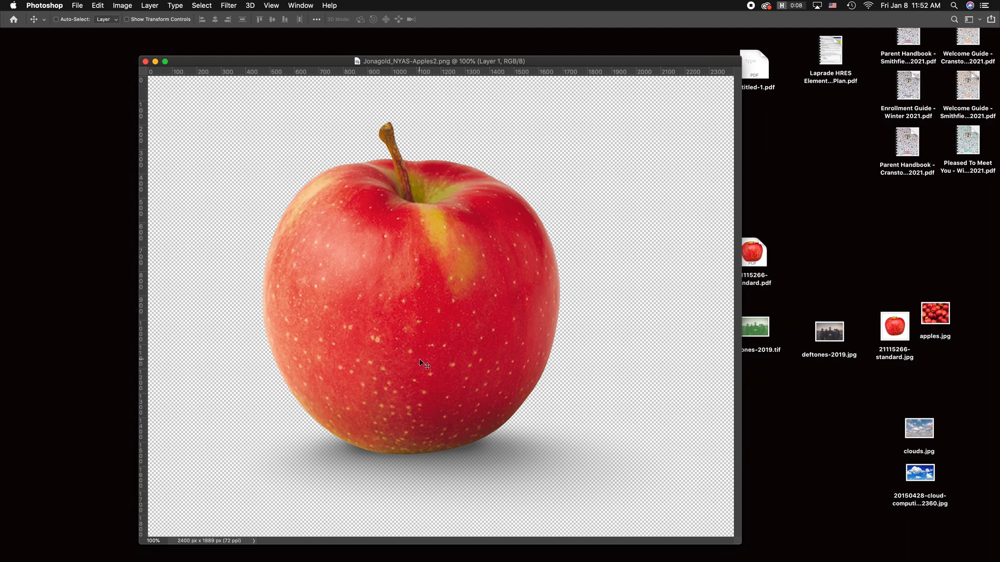
Step: Try a Brightness/Contrast adjustment on the apple with brightness -62, keeping the dialog clear of the fruit
{"action": "left_click", "coordinate": [123, 5]}
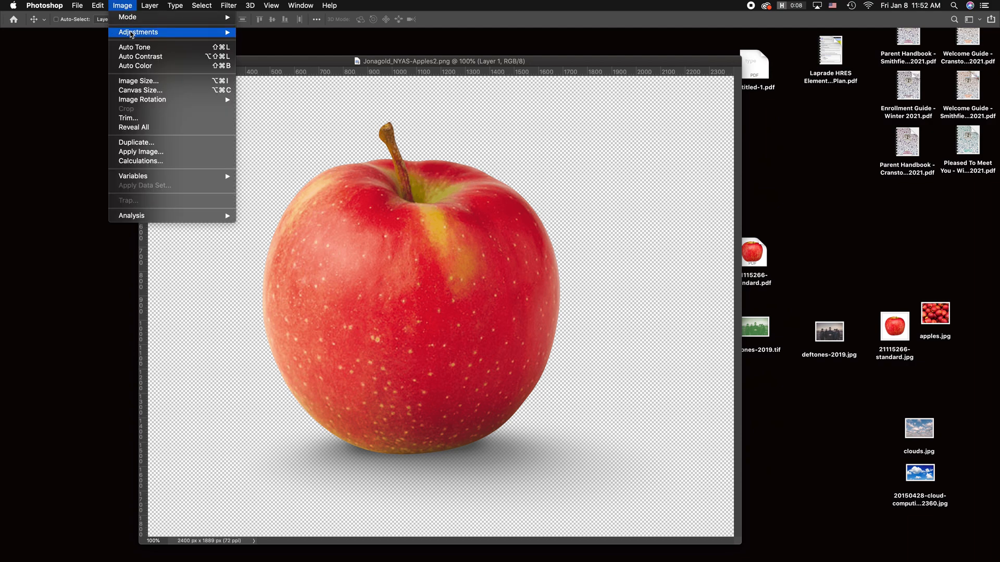
{"action": "mouse_move", "coordinate": [131, 32]}
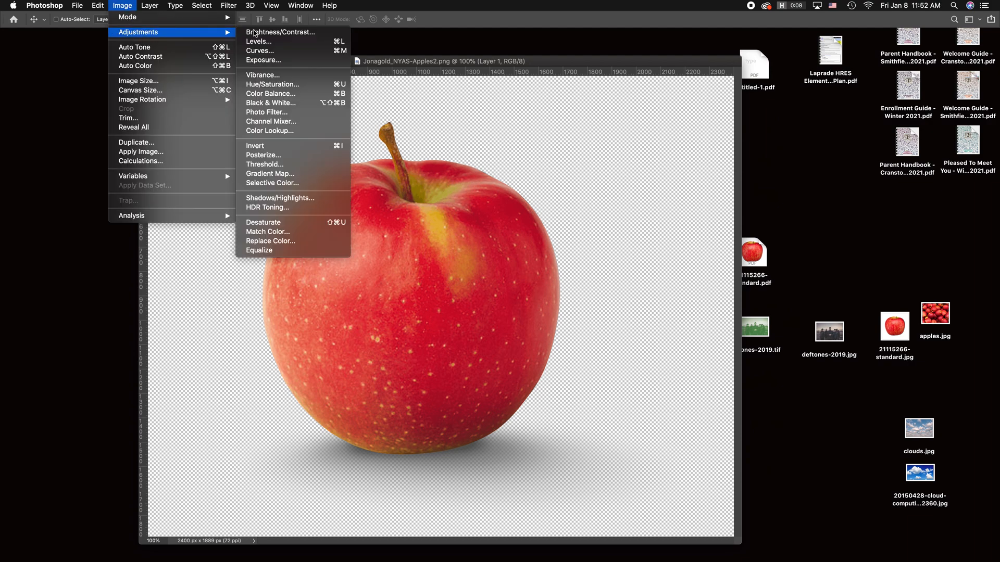
{"action": "left_click", "coordinate": [308, 32]}
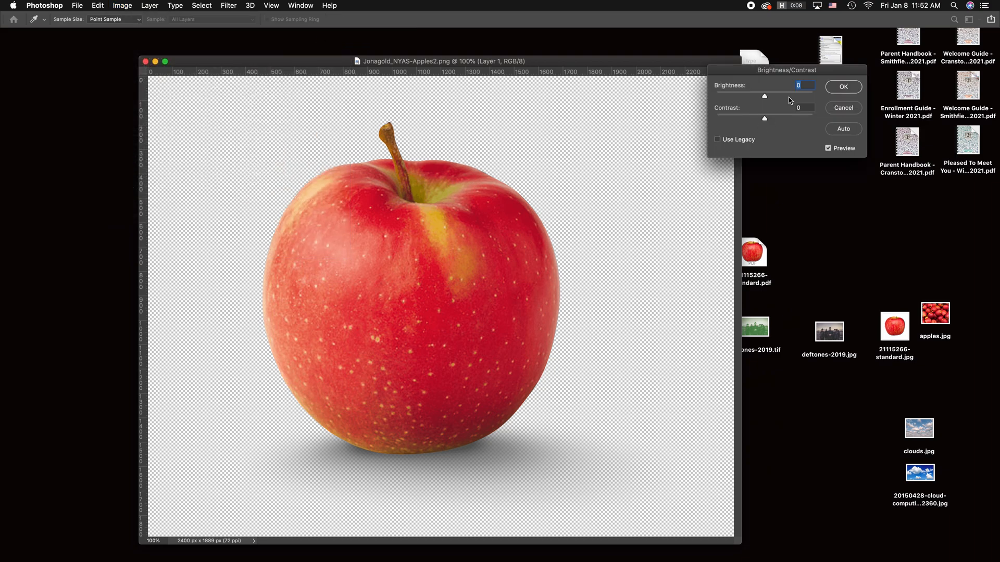
{"action": "left_click_drag", "start_coordinate": [784, 72], "coordinate": [815, 105]}
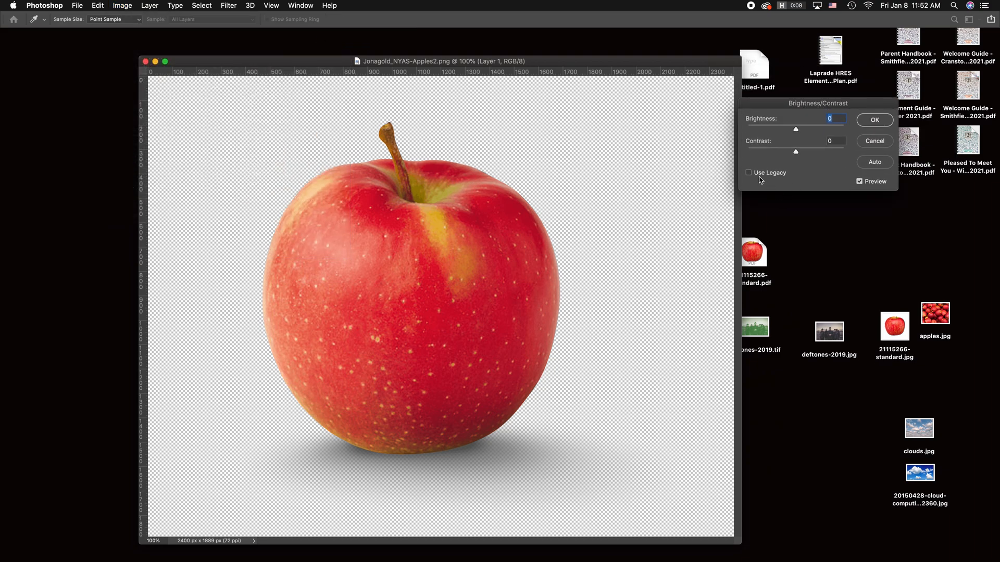
{"action": "left_click_drag", "start_coordinate": [796, 129], "coordinate": [777, 133]}
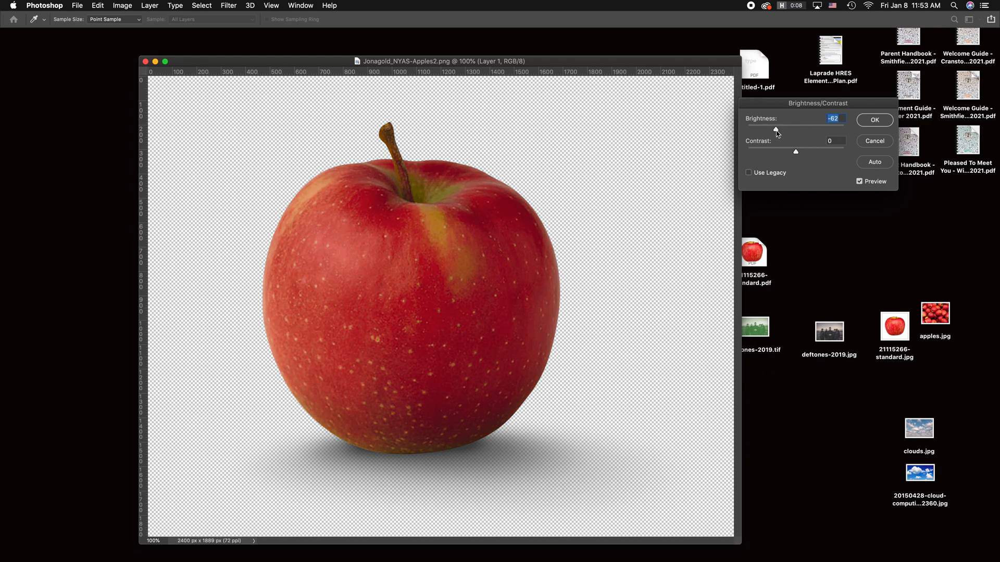
Step: Try legacy Brightness/Contrast with brightness -80 and contrast 27, turn legacy mode off, and cancel the adjustment
{"action": "left_click", "coordinate": [764, 176]}
{"action": "left_click_drag", "start_coordinate": [796, 129], "coordinate": [758, 129]}
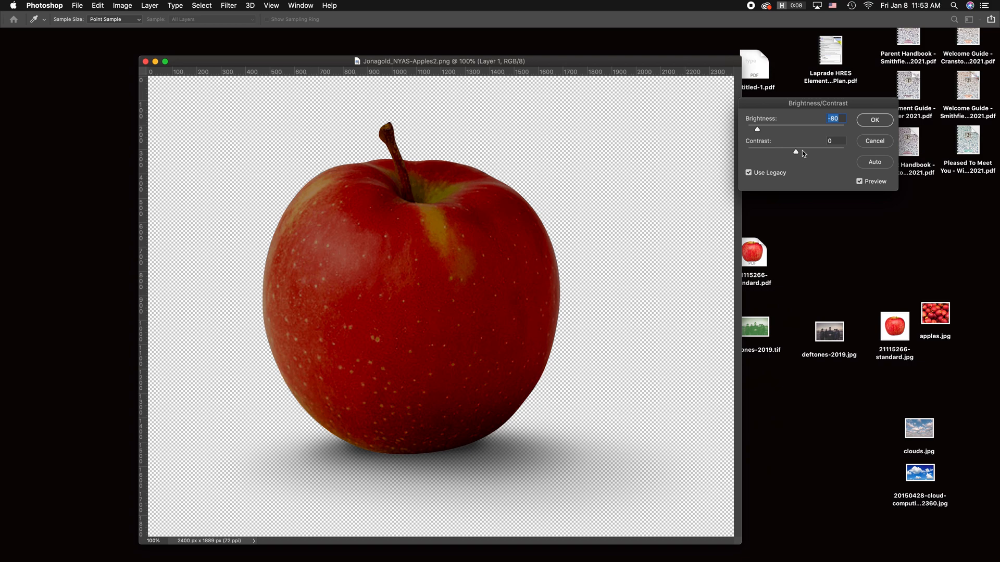
{"action": "mouse_move", "coordinate": [804, 151]}
{"action": "left_mouse_down"}
{"action": "mouse_move", "coordinate": [817, 152]}
{"action": "mouse_move", "coordinate": [794, 151]}
{"action": "mouse_move", "coordinate": [825, 155]}
{"action": "mouse_move", "coordinate": [810, 157]}
{"action": "left_mouse_up"}
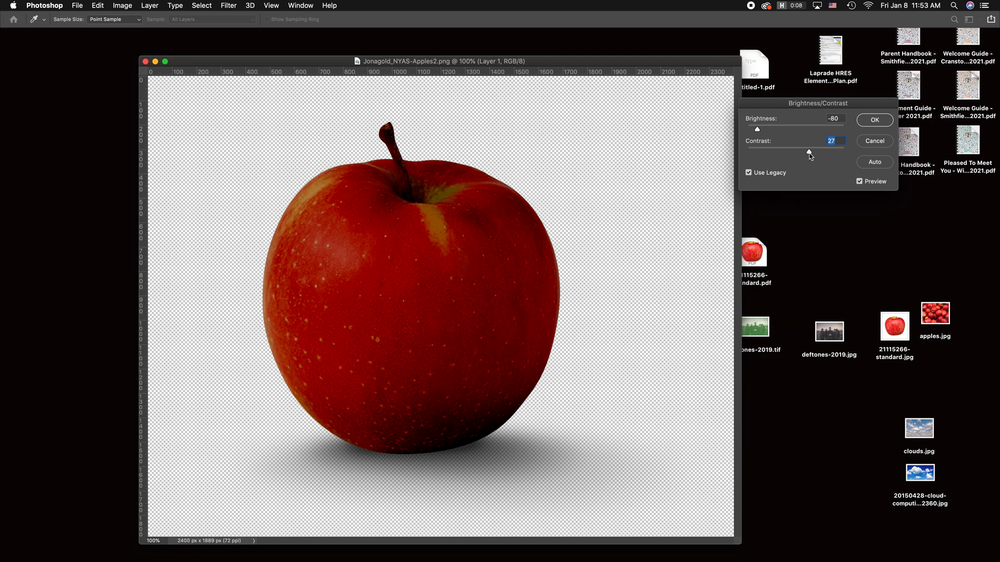
{"action": "left_click", "coordinate": [751, 169]}
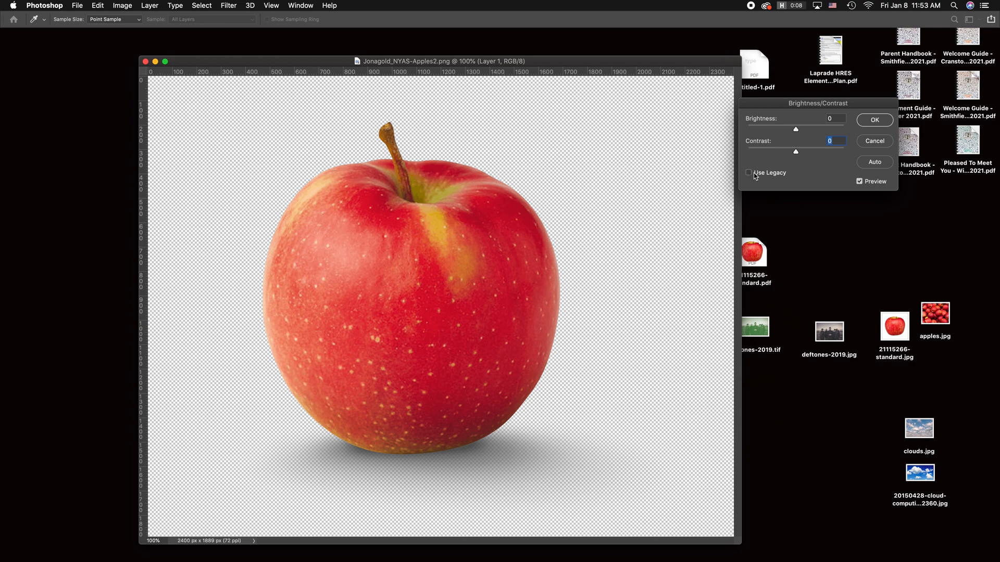
{"action": "left_click", "coordinate": [875, 141]}
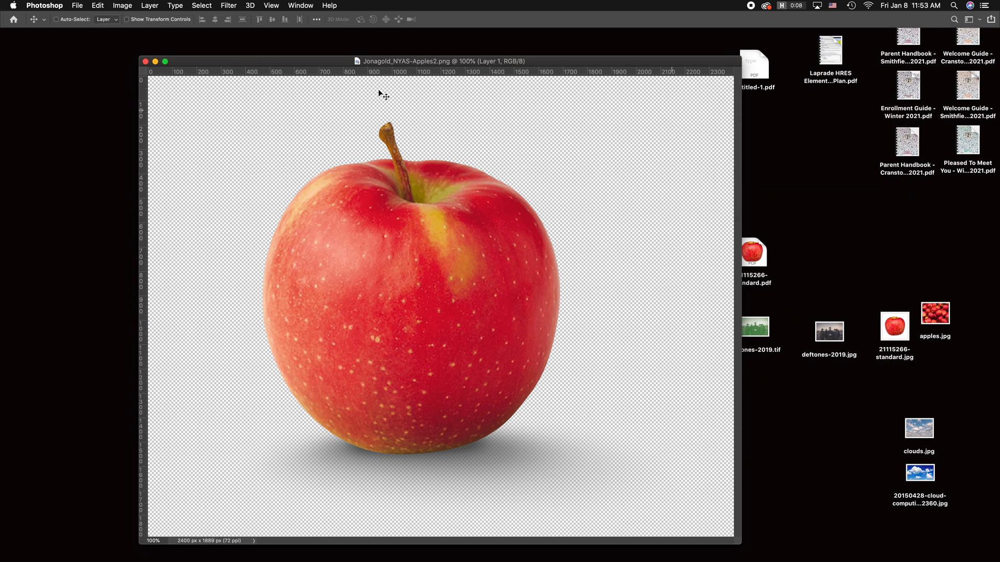
Step: Shift the Jonagold_NYAS-Apples2.png document window around the screen and close the document
{"action": "left_click_drag", "start_coordinate": [308, 64], "coordinate": [274, 59]}
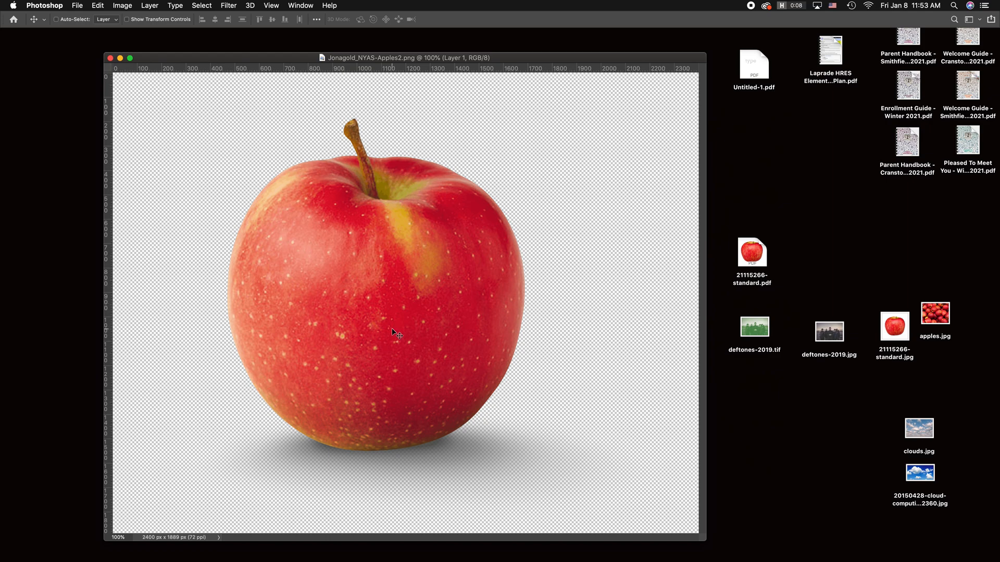
{"action": "left_click_drag", "start_coordinate": [575, 57], "coordinate": [160, 110]}
{"action": "left_click_drag", "start_coordinate": [438, 298], "coordinate": [609, 93]}
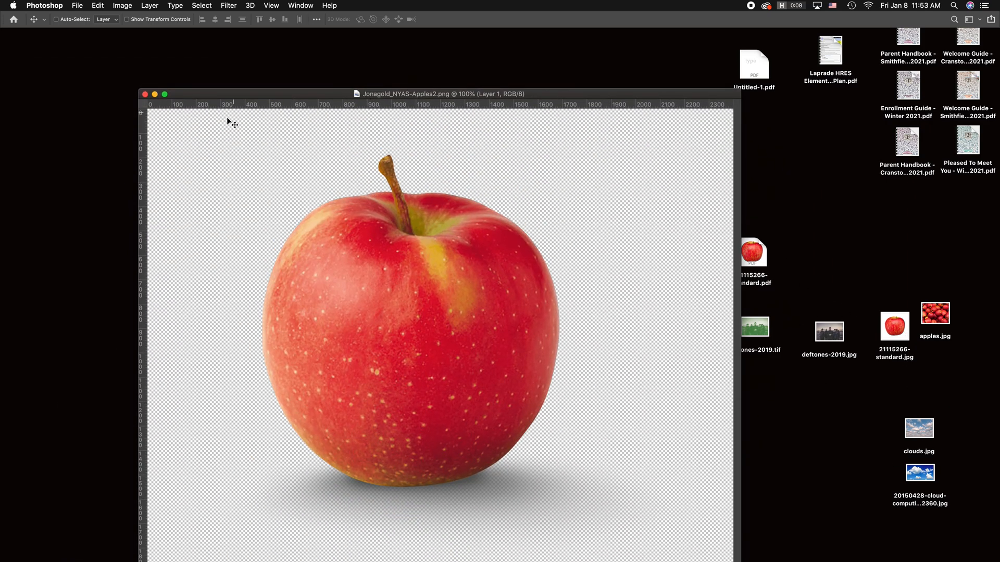
{"action": "left_click", "coordinate": [147, 95]}
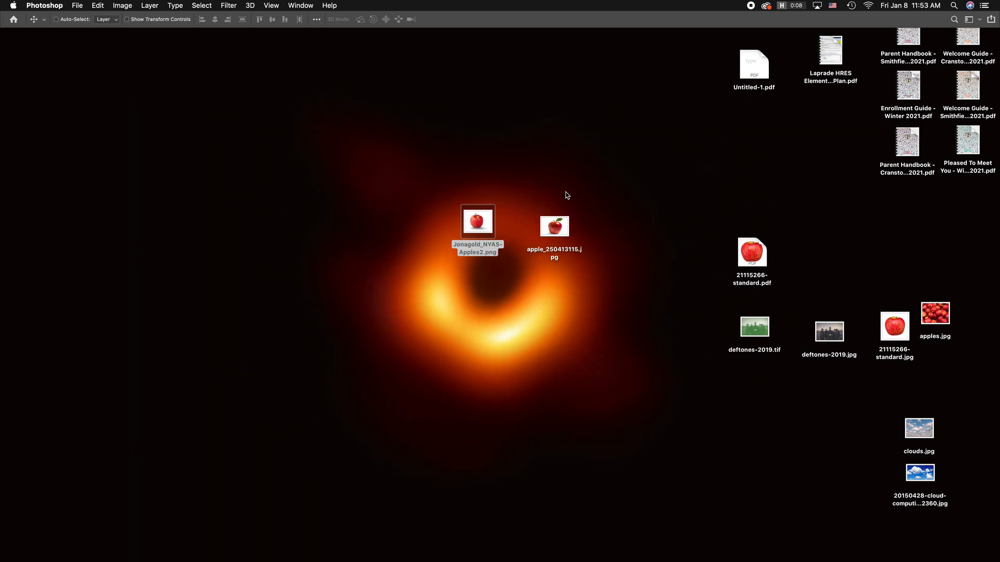
Step: Open apple_250413115.jpg in Adobe Photoshop 2020, enlarge it to 300%, and move its document window toward the middle of the screen
{"action": "left_click", "coordinate": [555, 227]}
{"action": "right_click", "coordinate": [553, 227]}
{"action": "mouse_move", "coordinate": [591, 245]}
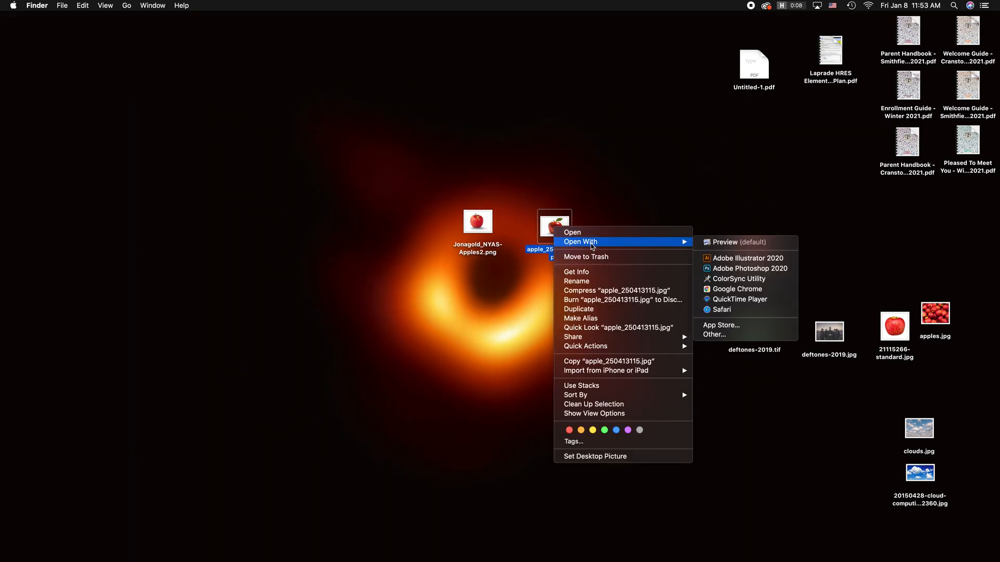
{"action": "left_click", "coordinate": [726, 269]}
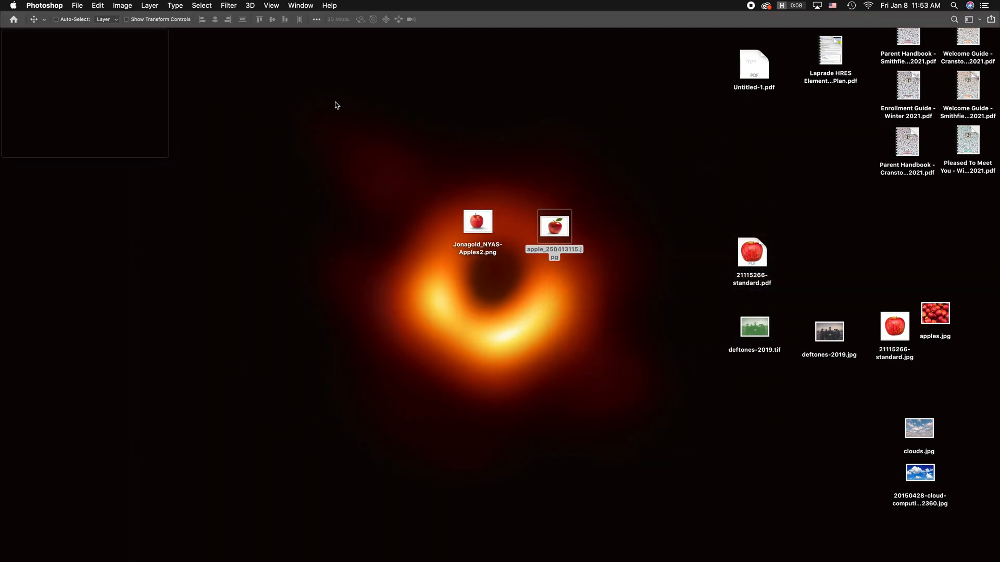
{"action": "key", "text": "super+equal"}
{"action": "key", "text": "super+equal"}
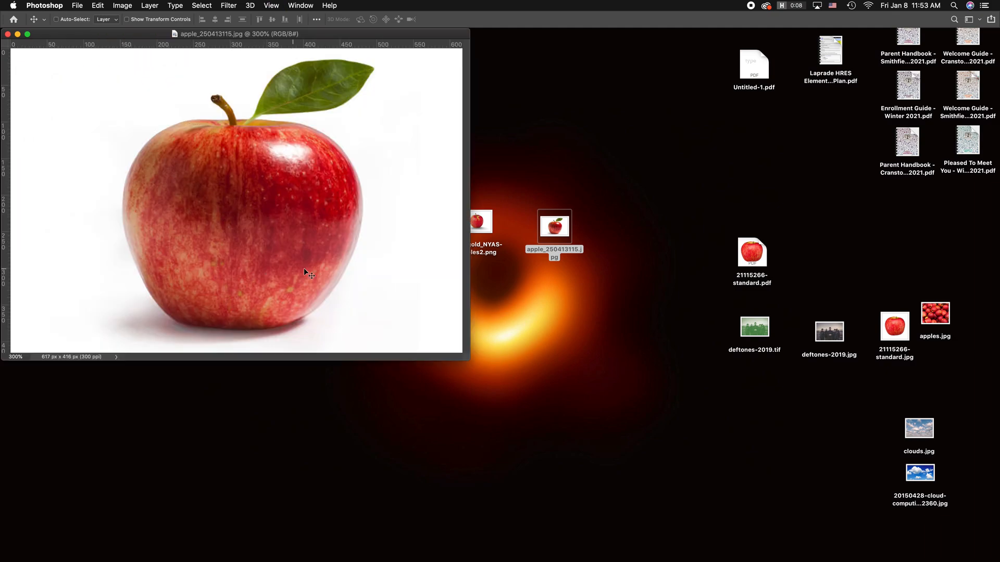
{"action": "left_click_drag", "start_coordinate": [339, 35], "coordinate": [535, 175]}
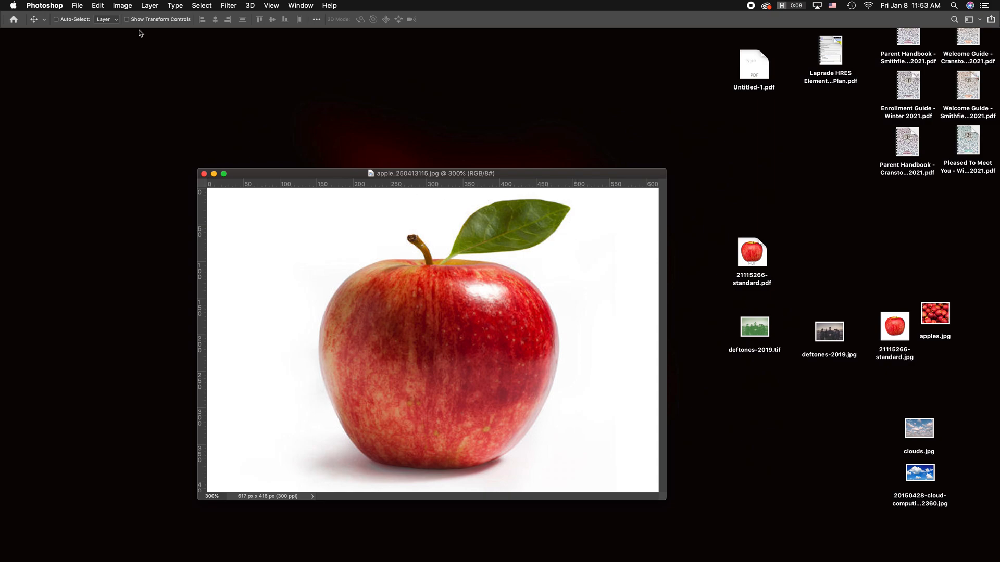
Step: Try Hue/Saturation on the apple with hue +82, compare hue +16 with saturation -4, and cancel the adjustment
{"action": "left_click", "coordinate": [144, 5]}
{"action": "mouse_move", "coordinate": [125, 5]}
{"action": "mouse_move", "coordinate": [133, 33]}
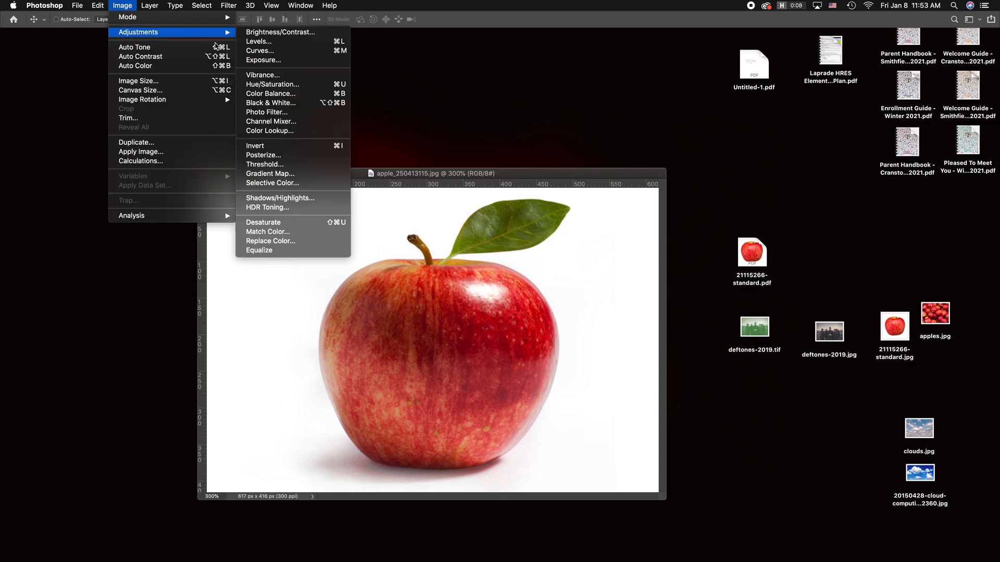
{"action": "left_click", "coordinate": [265, 86]}
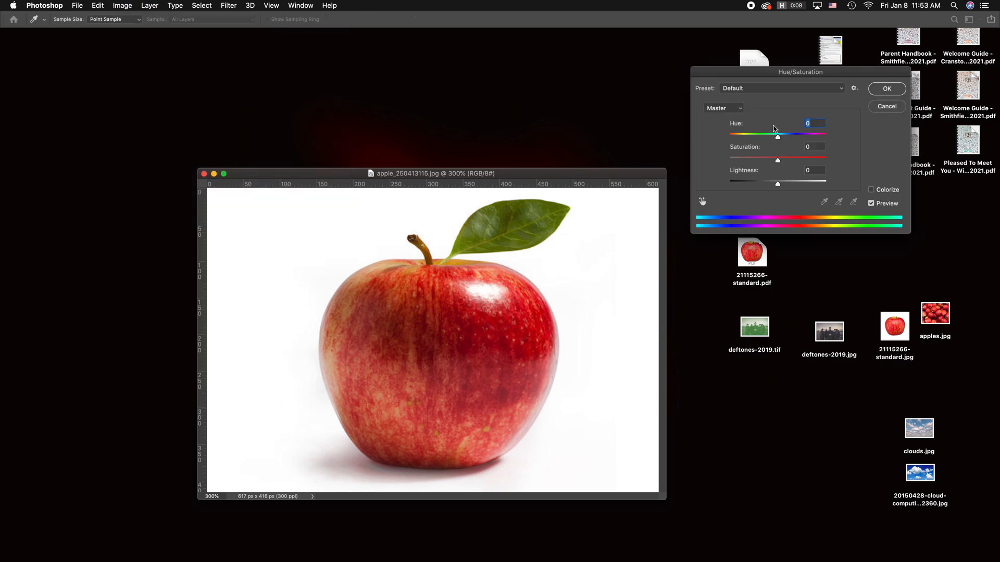
{"action": "left_click_drag", "start_coordinate": [778, 138], "coordinate": [807, 138]}
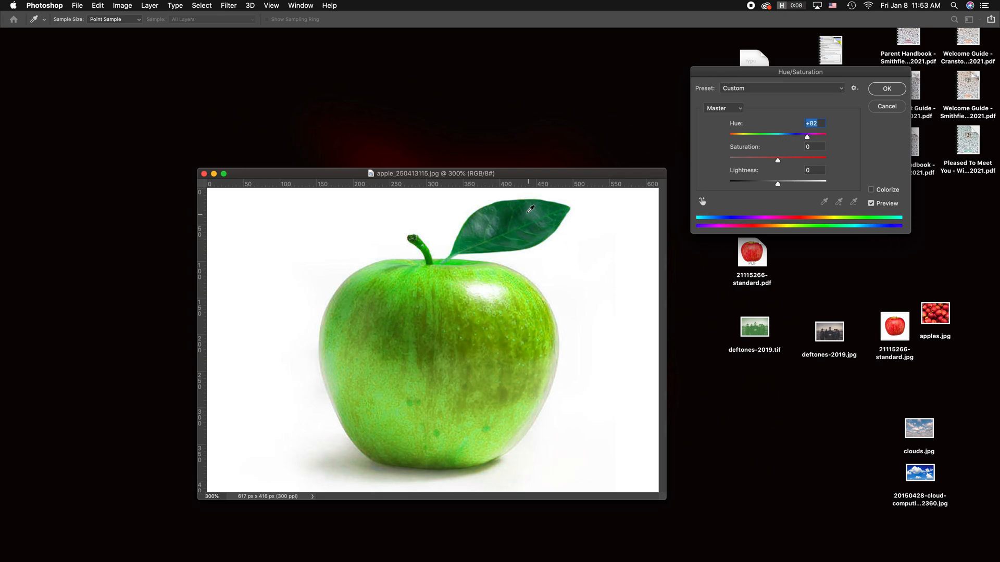
{"action": "left_click_drag", "start_coordinate": [777, 160], "coordinate": [785, 136]}
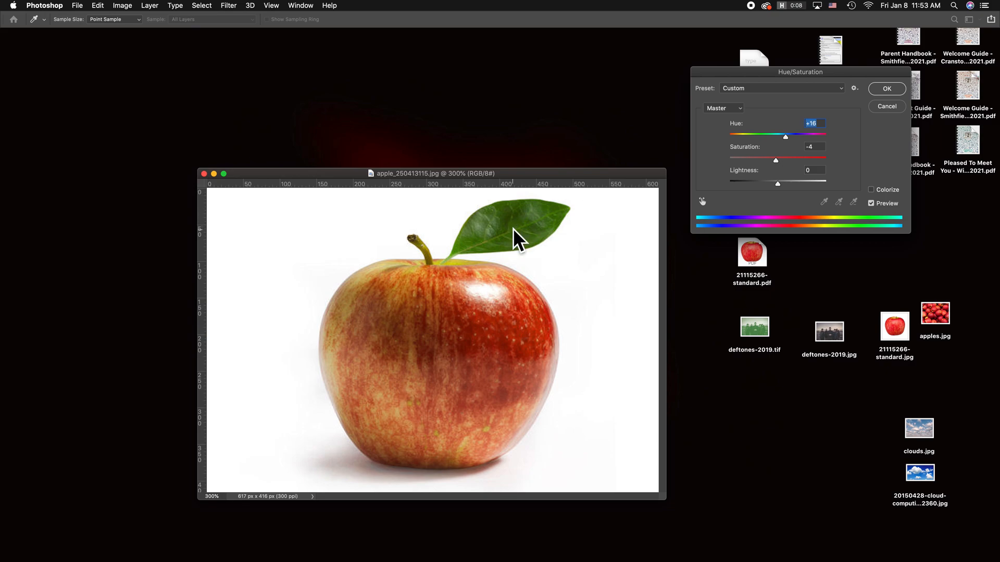
{"action": "left_click", "coordinate": [897, 107]}
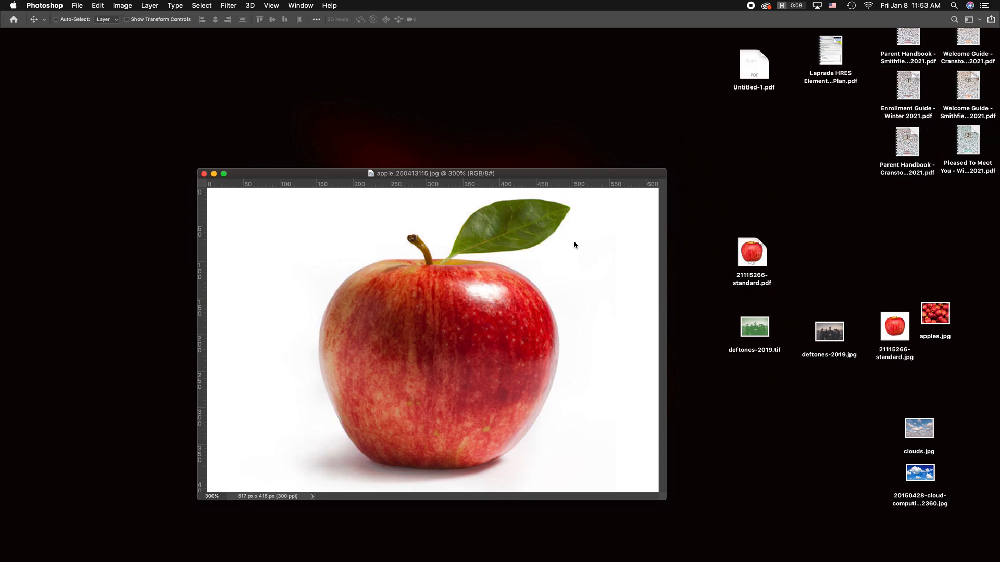
Step: Try Replace Color on the apple, sampling its dark red skin and setting the hue to +103
{"action": "left_click", "coordinate": [120, 5]}
{"action": "mouse_move", "coordinate": [128, 32]}
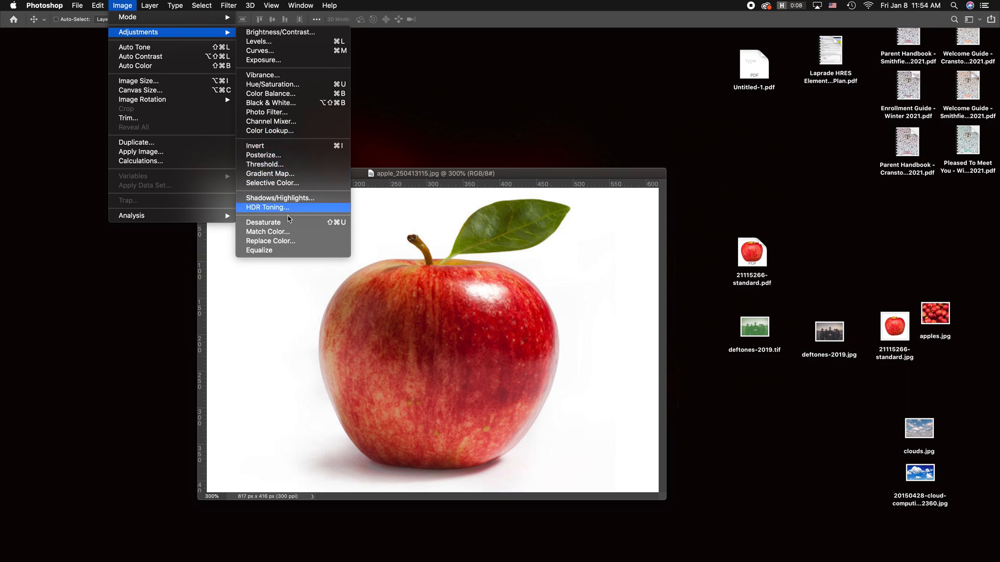
{"action": "left_click", "coordinate": [302, 242]}
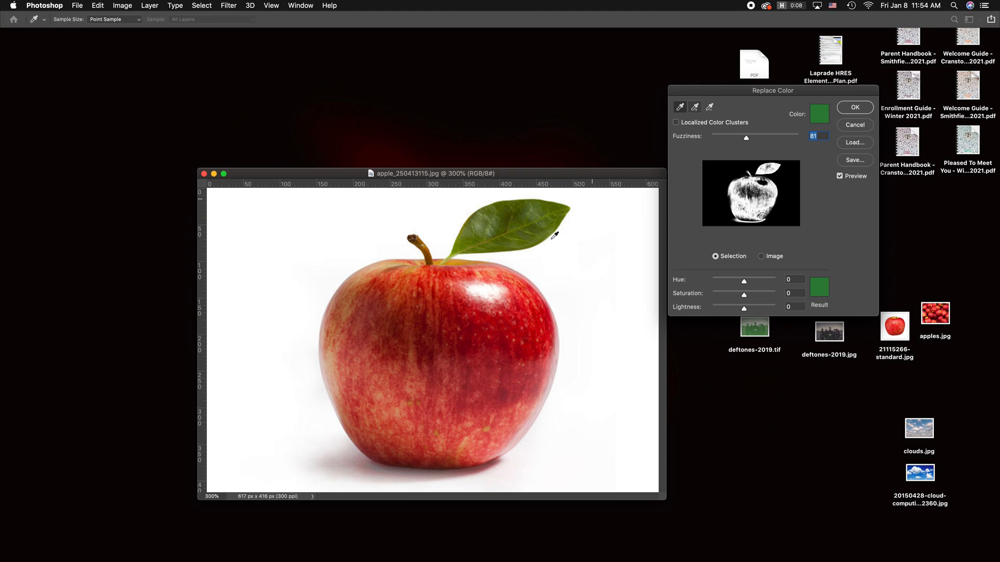
{"action": "left_click", "coordinate": [457, 338]}
{"action": "left_click", "coordinate": [423, 324]}
{"action": "left_click", "coordinate": [417, 330]}
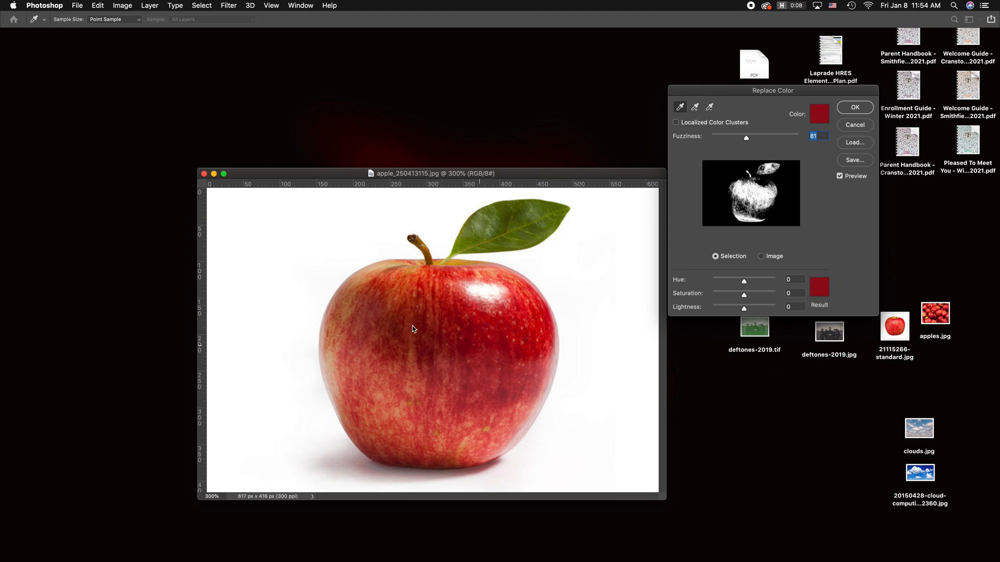
{"action": "left_click", "coordinate": [428, 347]}
{"action": "left_click_drag", "start_coordinate": [748, 285], "coordinate": [762, 283]}
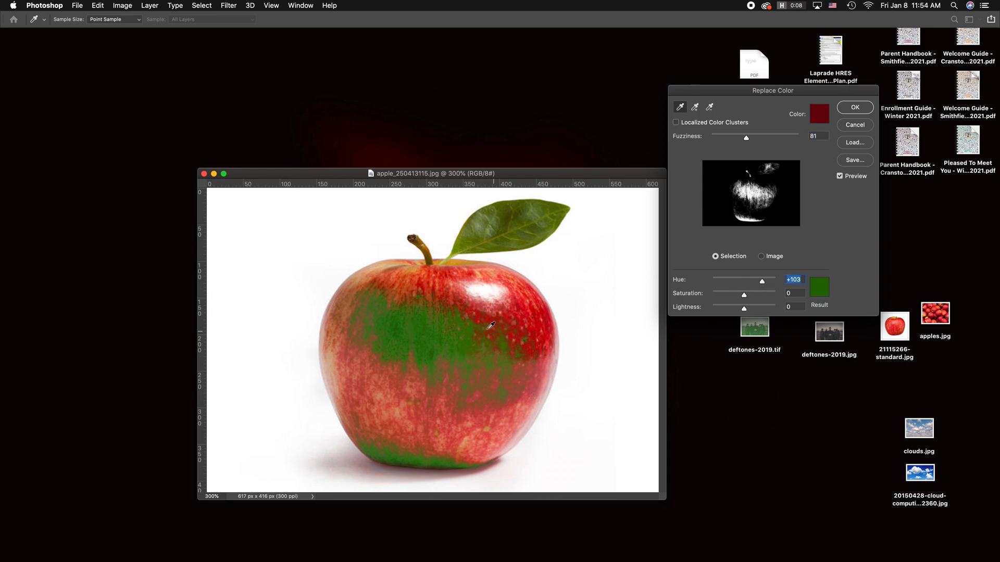
Step: Add the apple's lighter red tones to the Replace Color selection and cancel the adjustment
{"action": "left_click", "coordinate": [696, 110]}
{"action": "left_click", "coordinate": [484, 311]}
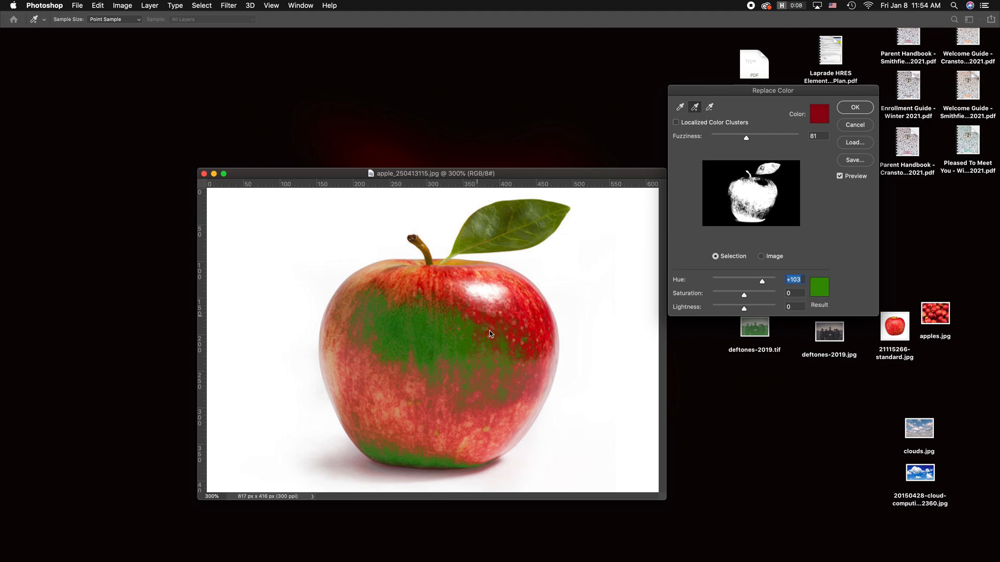
{"action": "left_click", "coordinate": [493, 303]}
{"action": "left_click", "coordinate": [345, 314]}
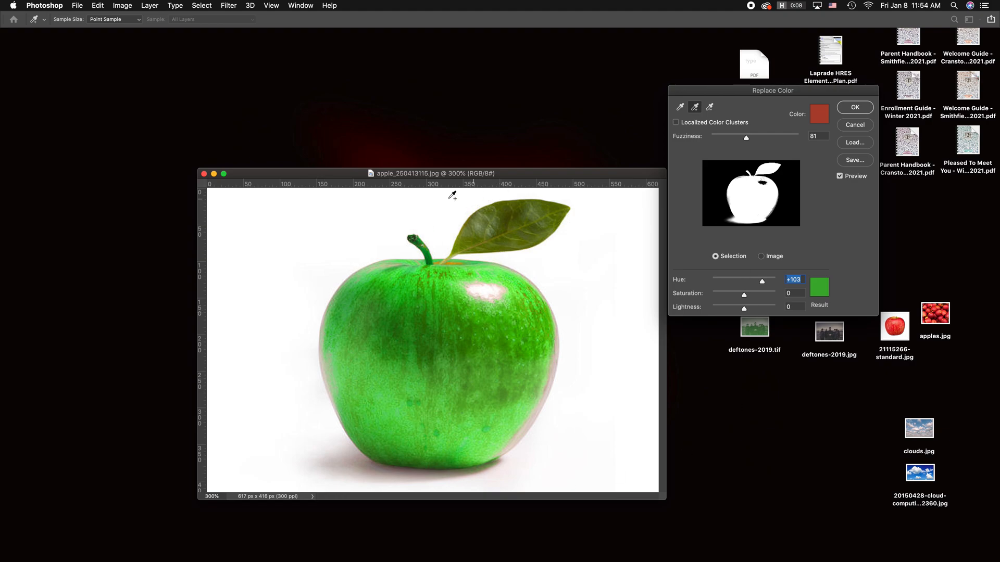
{"action": "left_click", "coordinate": [854, 125]}
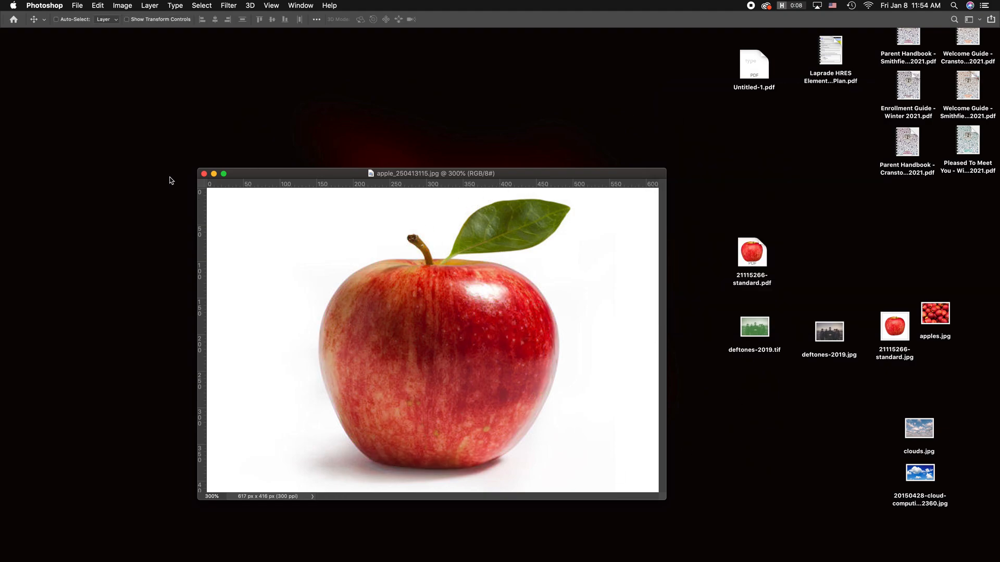
Step: Close the single-apple image and open apples.jpg in Adobe Photoshop 2020, placing its file beside the other apple files on the desktop
{"action": "left_click", "coordinate": [204, 174]}
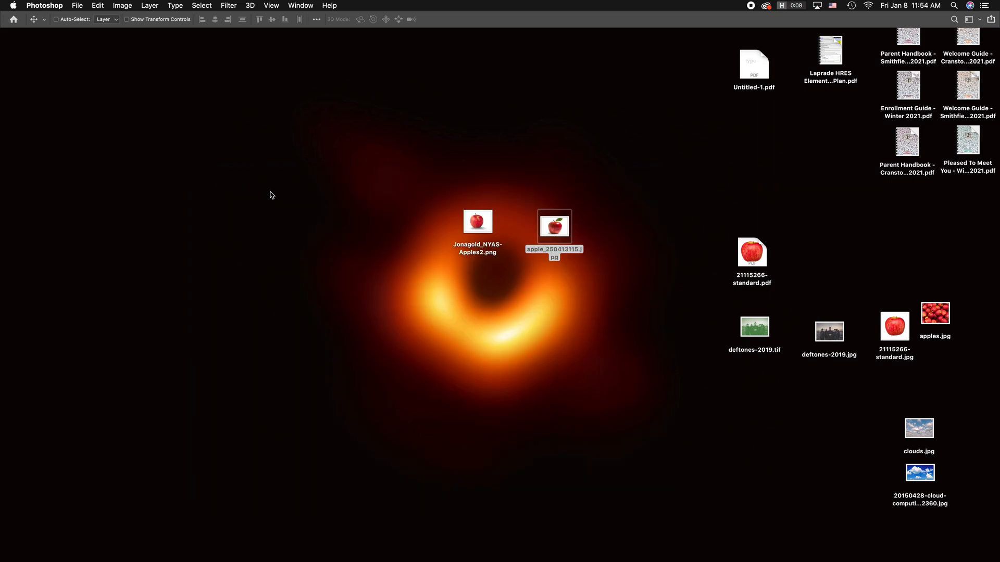
{"action": "left_click", "coordinate": [934, 318]}
{"action": "left_click_drag", "start_coordinate": [935, 321], "coordinate": [628, 232]}
{"action": "right_click", "coordinate": [632, 226]}
{"action": "mouse_move", "coordinate": [665, 243]}
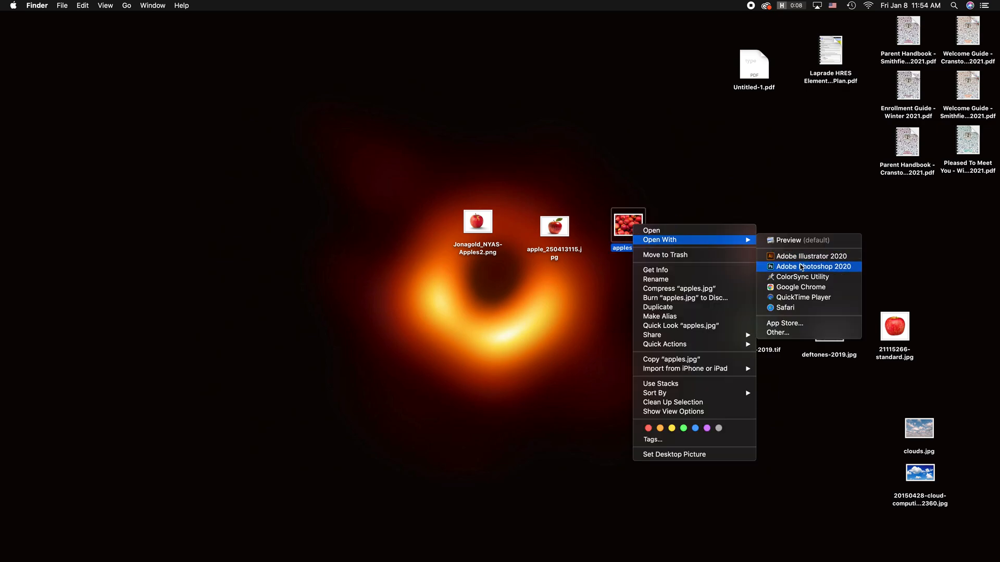
{"action": "left_click", "coordinate": [801, 266]}
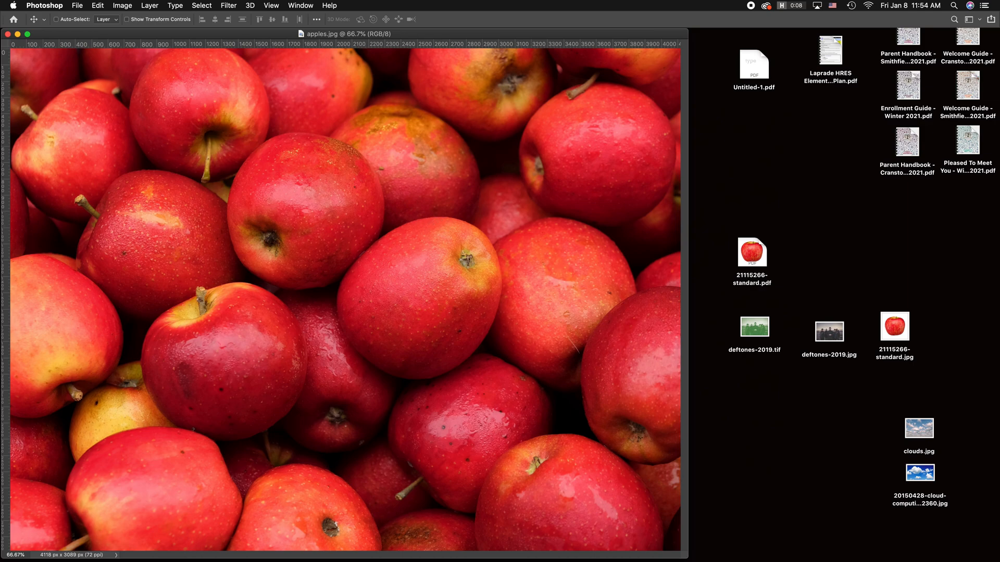
Step: Create a new empty path in apples.jpg and set the Pen tool to Path mode
{"action": "left_click_drag", "start_coordinate": [1, 78], "coordinate": [747, 216]}
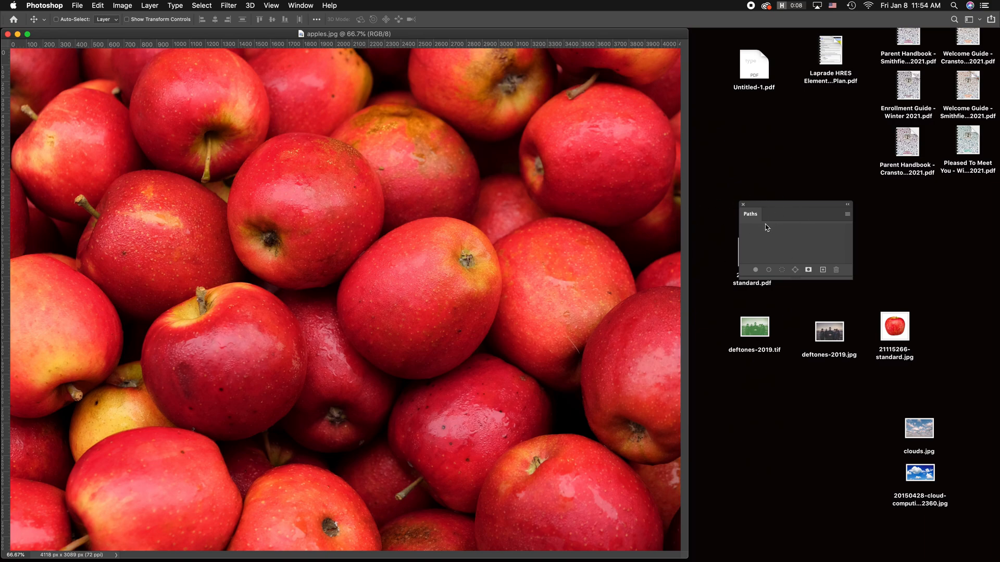
{"action": "left_click", "coordinate": [823, 270]}
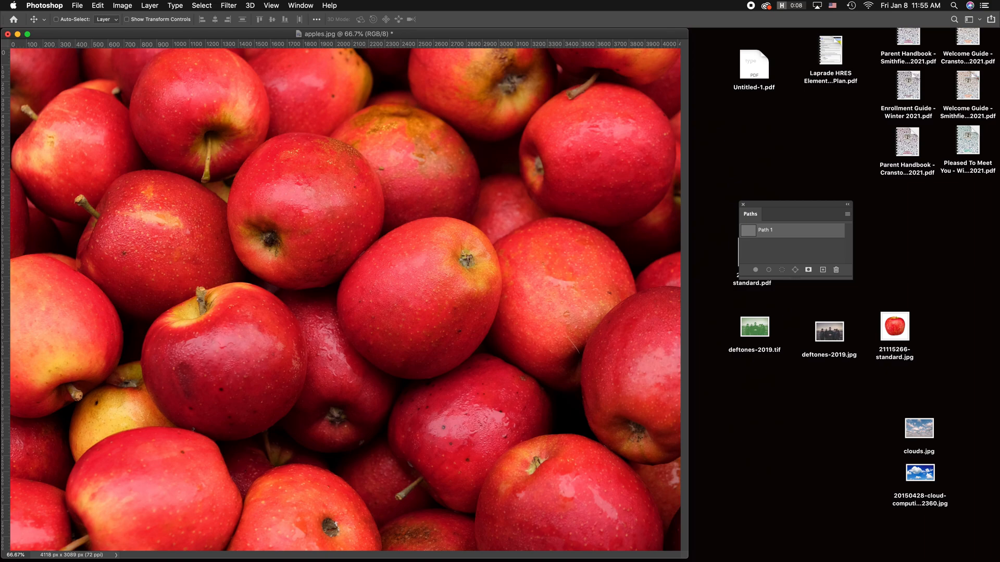
{"action": "left_click_drag", "start_coordinate": [80, 49], "coordinate": [48, 63]}
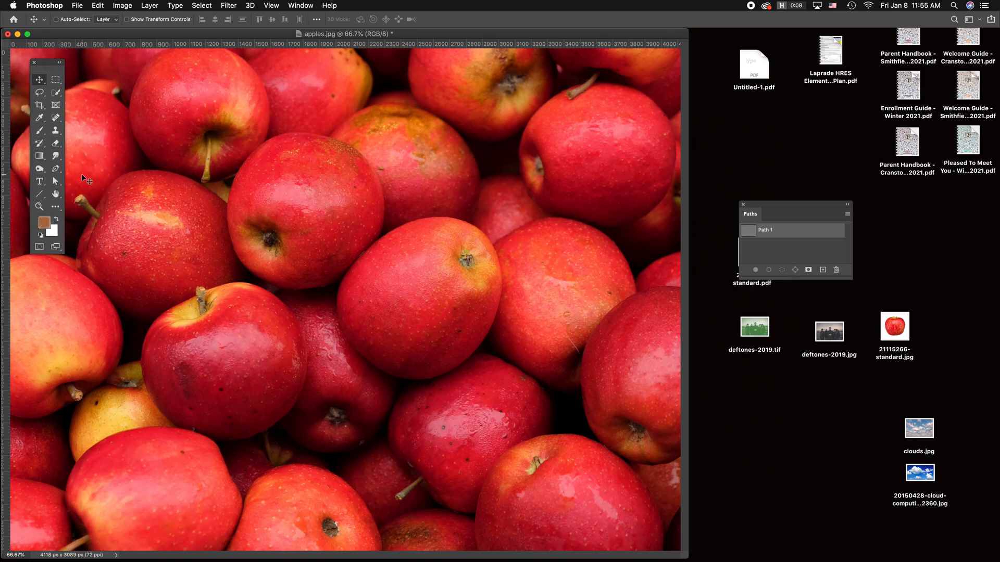
{"action": "left_click", "coordinate": [57, 168]}
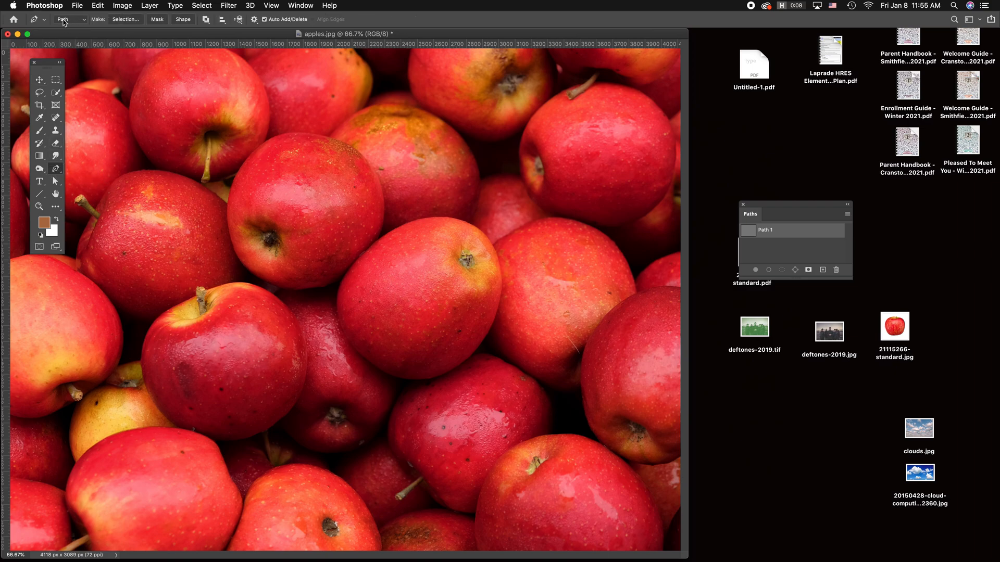
{"action": "left_click", "coordinate": [75, 22]}
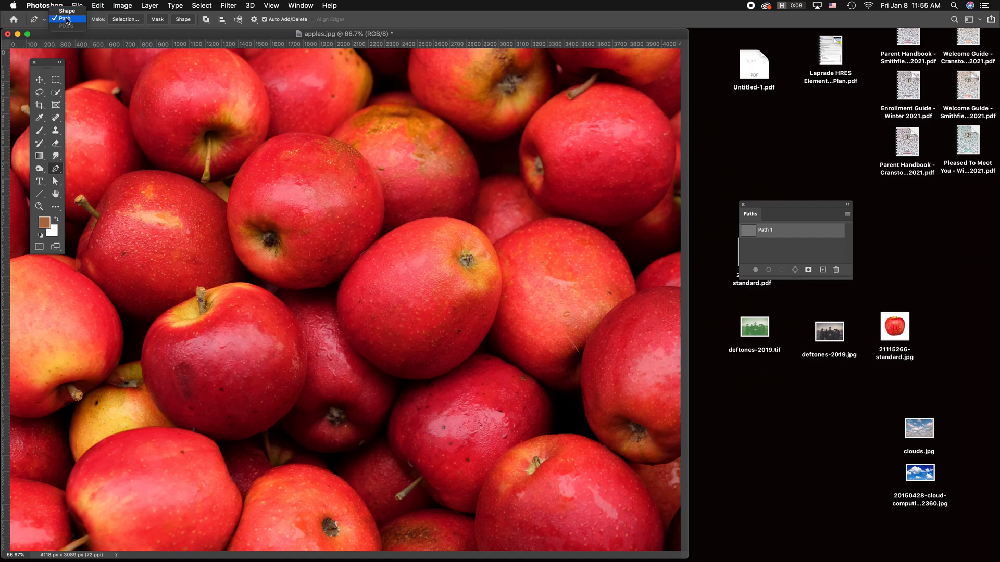
{"action": "left_click", "coordinate": [68, 20]}
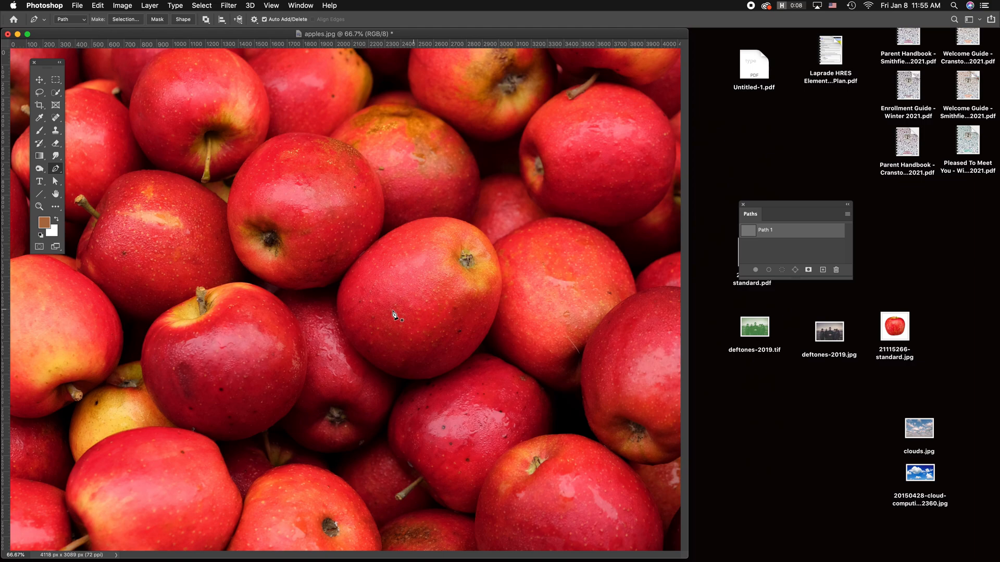
Step: Trace the upper edge of the central apple with Pen tool curves at 200% zoom
{"action": "key", "text": "super+equal"}
{"action": "key", "text": "super+equal"}
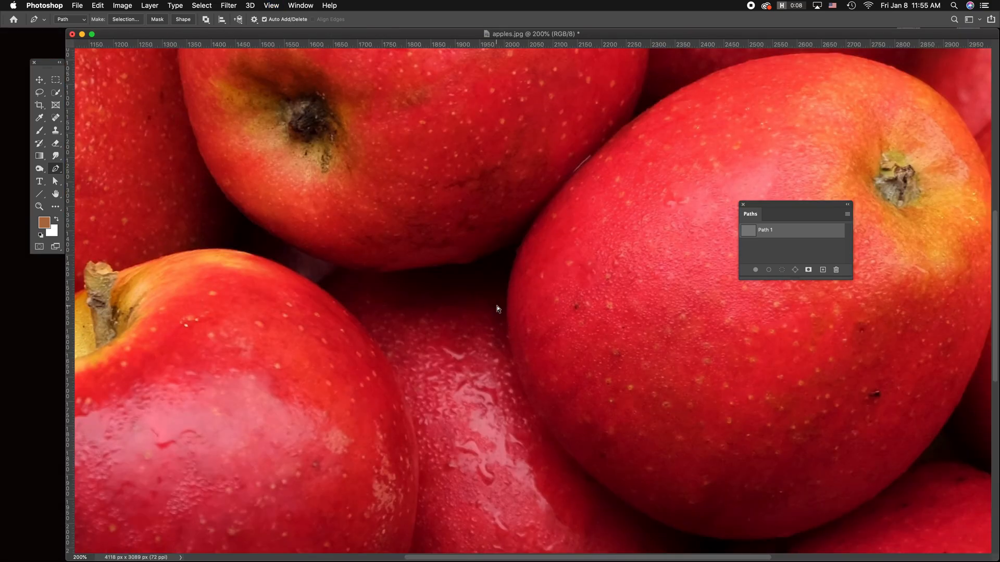
{"action": "left_click_drag", "start_coordinate": [510, 281], "coordinate": [519, 249]}
{"action": "left_click_drag", "start_coordinate": [589, 163], "coordinate": [311, 322]}
{"action": "key", "text": "space"}
{"action": "left_click_drag", "start_coordinate": [496, 206], "coordinate": [572, 201]}
{"action": "left_click_drag", "start_coordinate": [673, 272], "coordinate": [707, 324]}
{"action": "scroll", "coordinate": [713, 348], "scroll_direction": "down", "scroll_amount": 5}
{"action": "scroll", "coordinate": [714, 349], "scroll_direction": "right", "scroll_amount": 5}
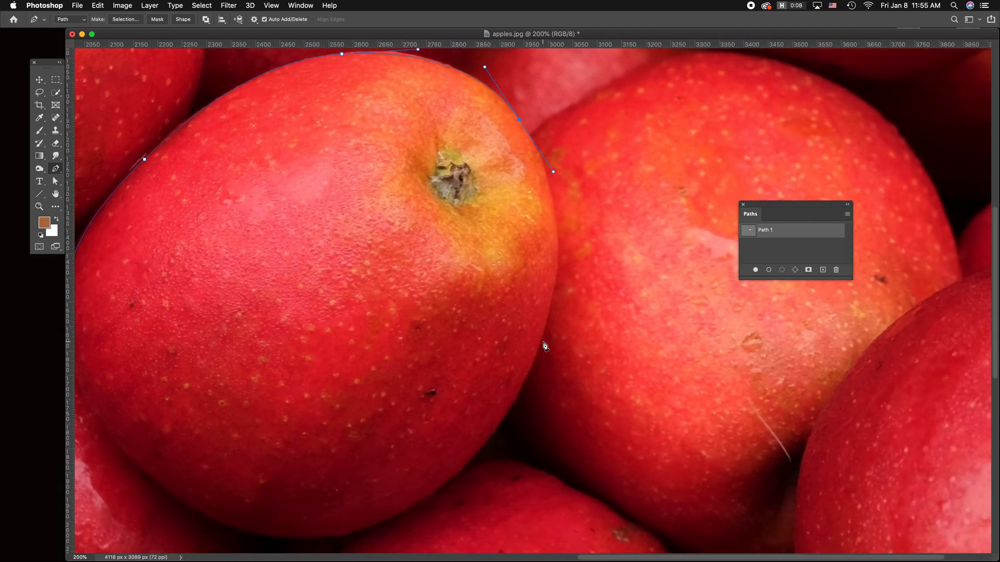
Step: Continue the path around the lower edge of the central apple and close it at its starting point
{"action": "left_click_drag", "start_coordinate": [550, 307], "coordinate": [532, 375]}
{"action": "left_click_drag", "start_coordinate": [474, 400], "coordinate": [509, 262]}
{"action": "left_click_drag", "start_coordinate": [447, 357], "coordinate": [370, 399]}
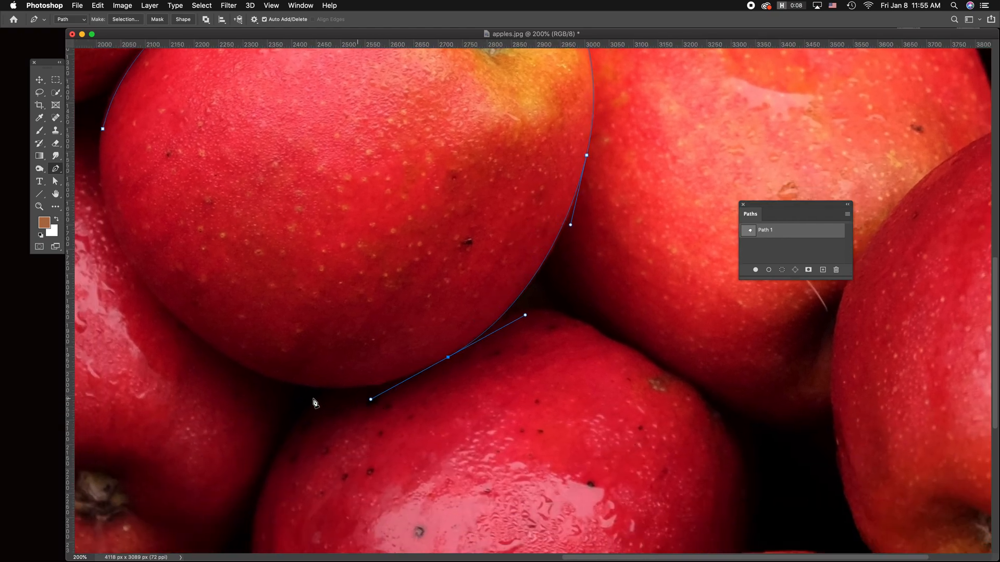
{"action": "left_click_drag", "start_coordinate": [218, 352], "coordinate": [316, 367]}
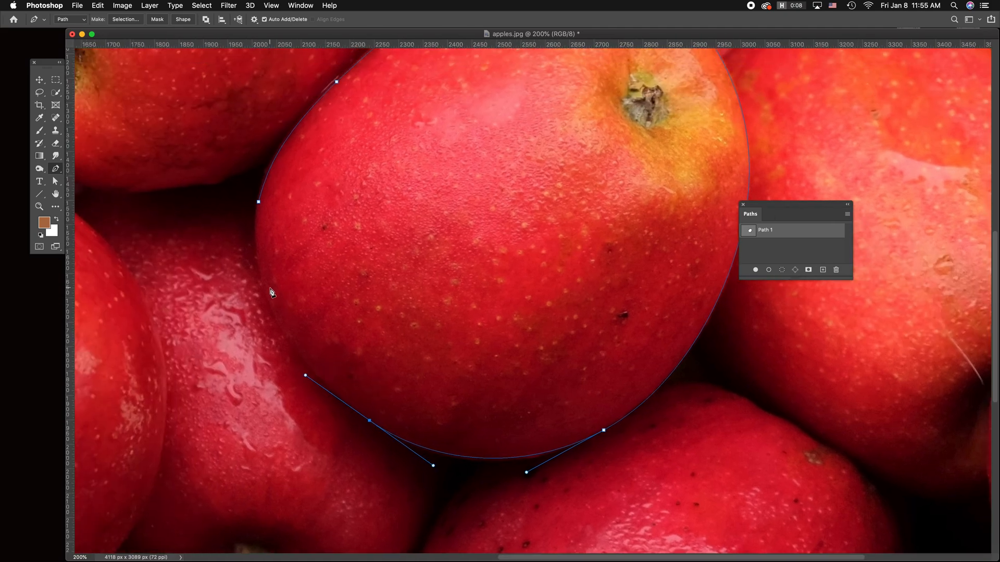
{"action": "left_click_drag", "start_coordinate": [260, 274], "coordinate": [259, 267]}
{"action": "left_click_drag", "start_coordinate": [258, 202], "coordinate": [263, 196]}
{"action": "key", "text": "super+minus"}
{"action": "key", "text": "super+minus"}
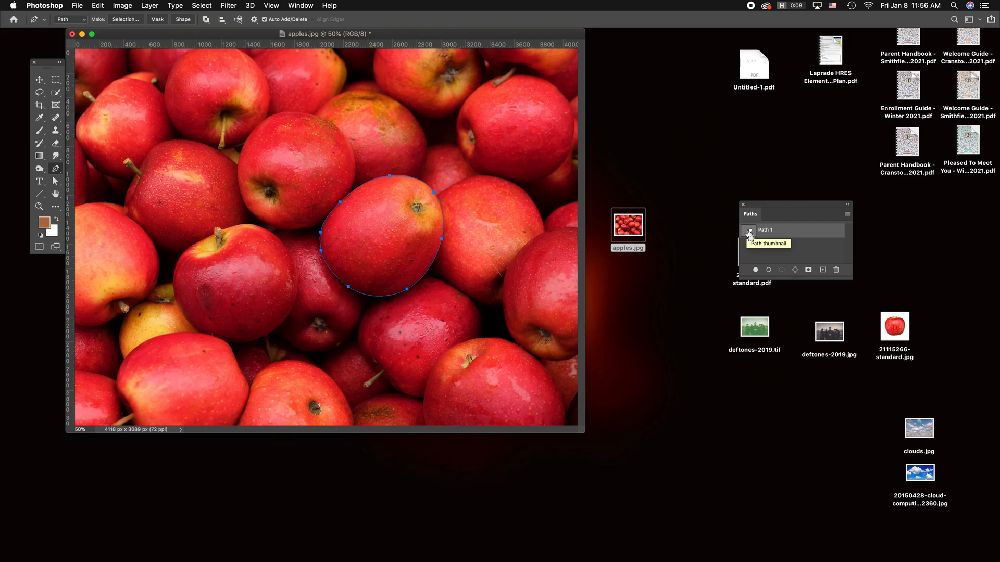
Step: Load the apple path as a selection, try Hue/Saturation with hue +72 and saturation -43, and cancel the adjustment
{"action": "left_click", "coordinate": [750, 234], "text": "super"}
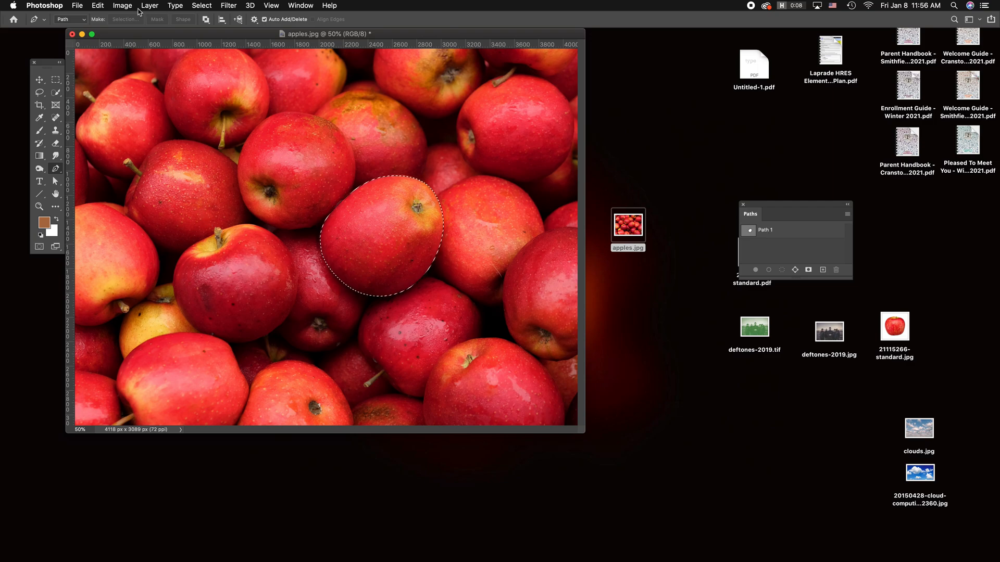
{"action": "left_click", "coordinate": [122, 5]}
{"action": "mouse_move", "coordinate": [130, 33]}
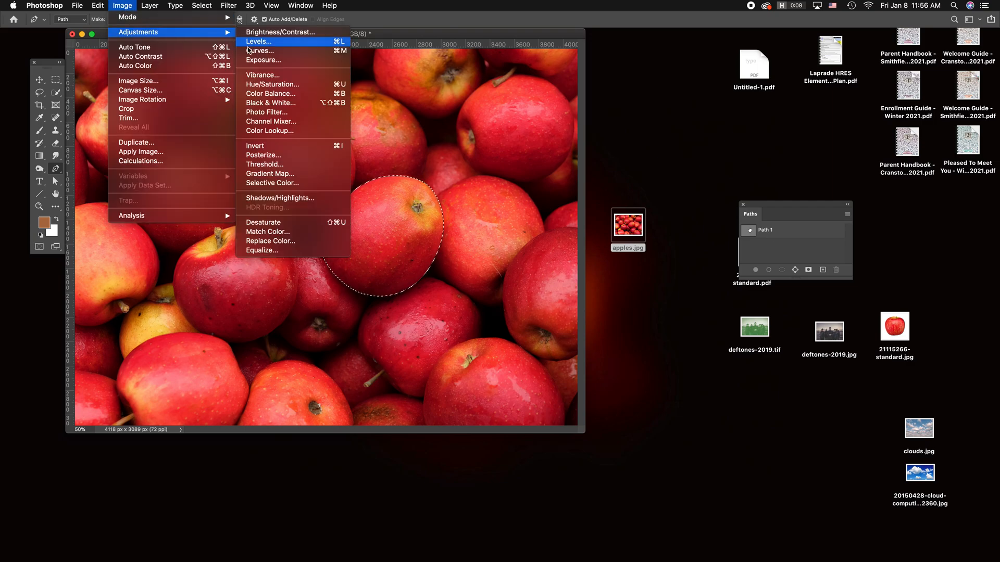
{"action": "left_click", "coordinate": [263, 86]}
{"action": "left_click_drag", "start_coordinate": [777, 136], "coordinate": [757, 160]}
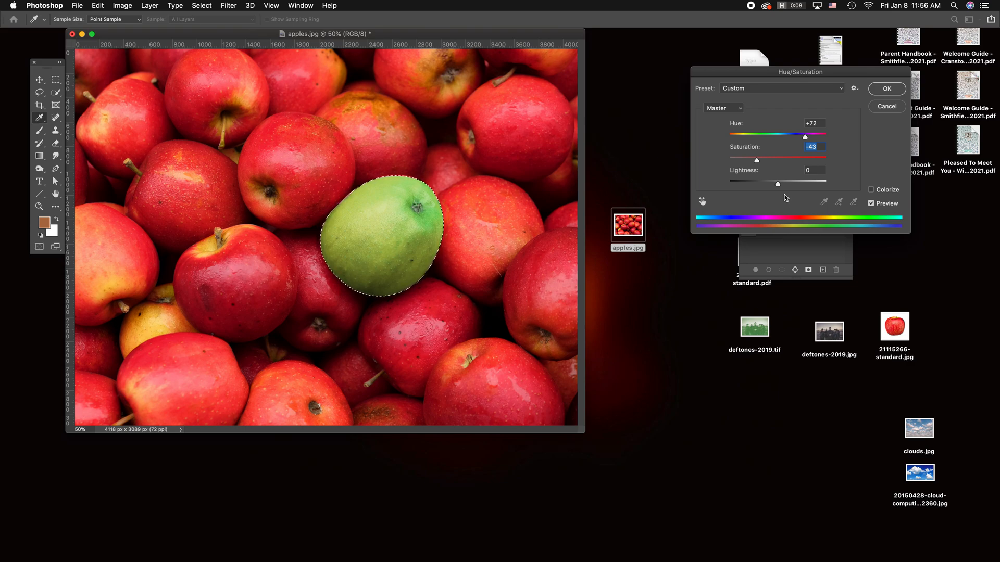
{"action": "left_click", "coordinate": [887, 107]}
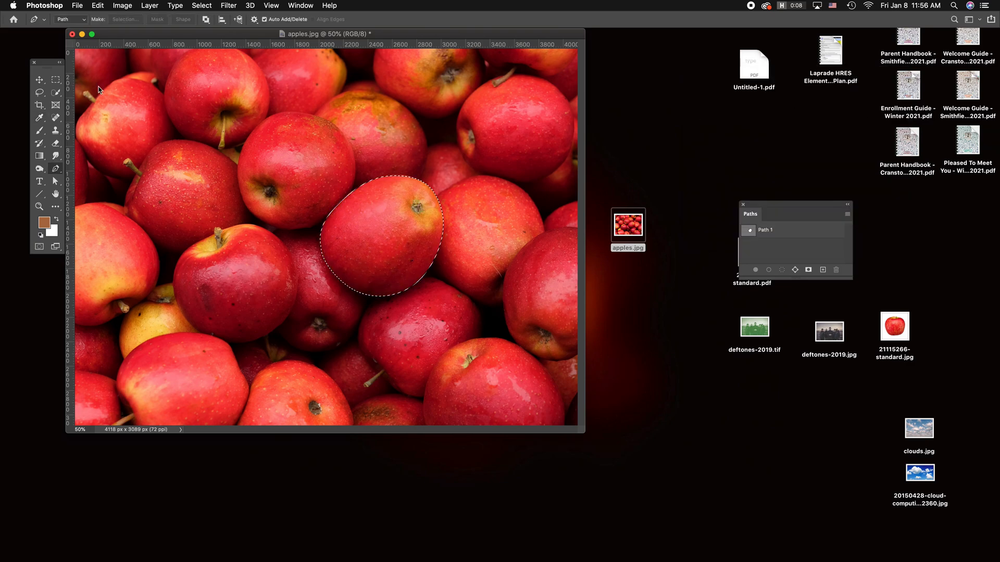
Step: Deselect the central apple and close apples.jpg
{"action": "left_click", "coordinate": [56, 79]}
{"action": "left_click", "coordinate": [40, 79]}
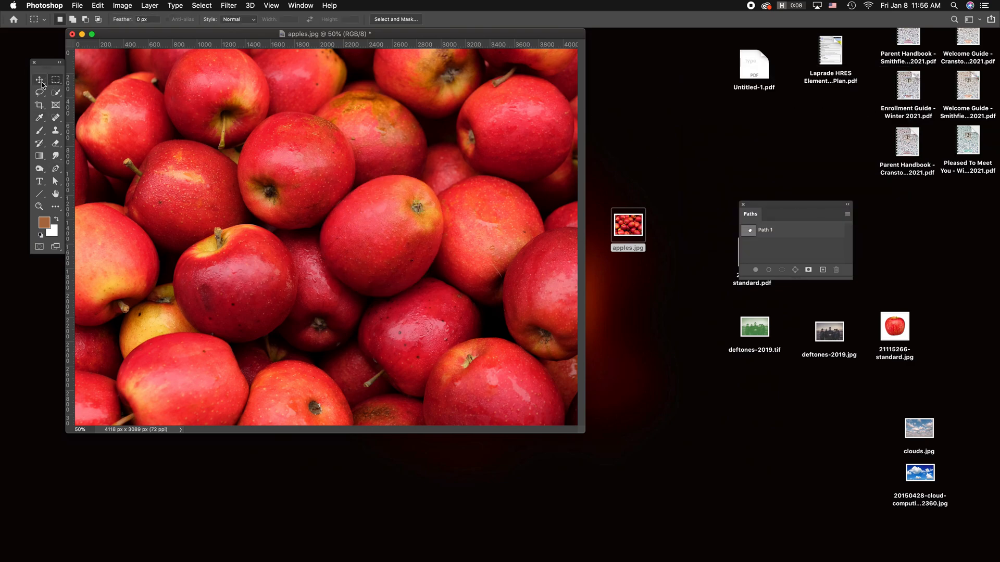
{"action": "left_click", "coordinate": [72, 34]}
{"action": "left_click", "coordinate": [475, 191]}
Step: Reopen apple_250413115.jpg in Adobe Photoshop 2020, enlarge it to 300%, and move its document window toward the middle of the screen
{"action": "left_click", "coordinate": [537, 210]}
{"action": "right_click", "coordinate": [558, 225]}
{"action": "mouse_move", "coordinate": [583, 237]}
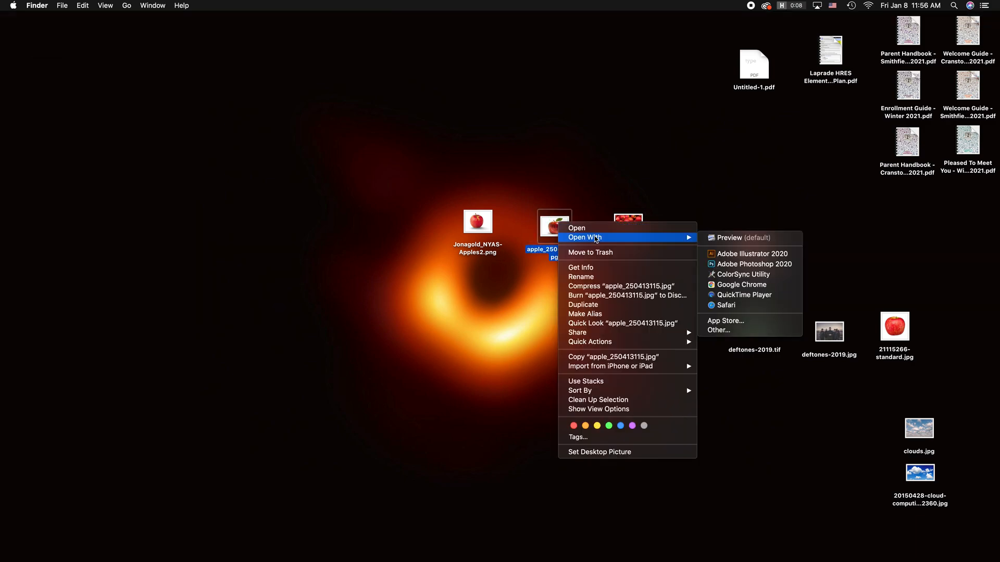
{"action": "left_click", "coordinate": [740, 266]}
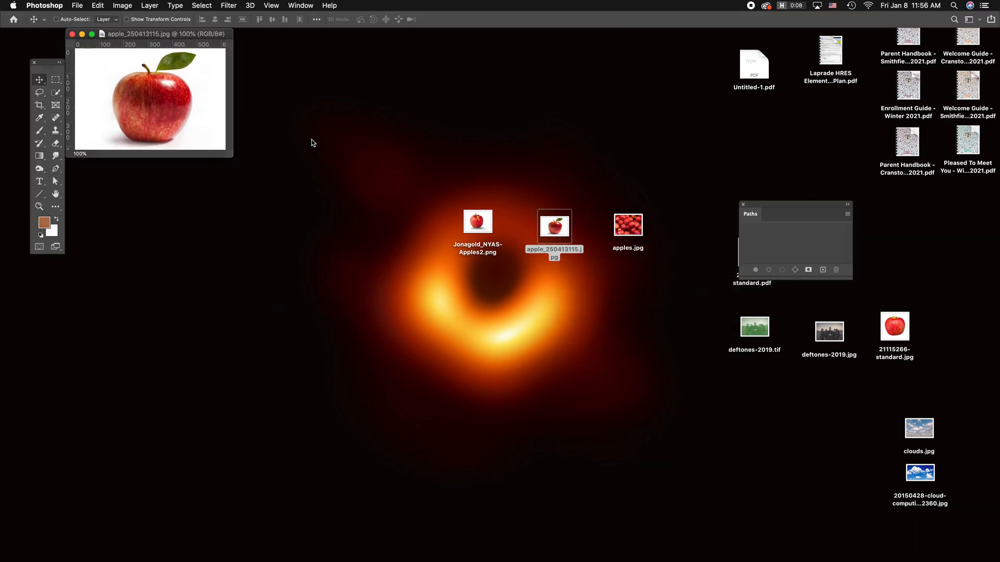
{"action": "key", "text": "super+plus"}
{"action": "key", "text": "super+plus"}
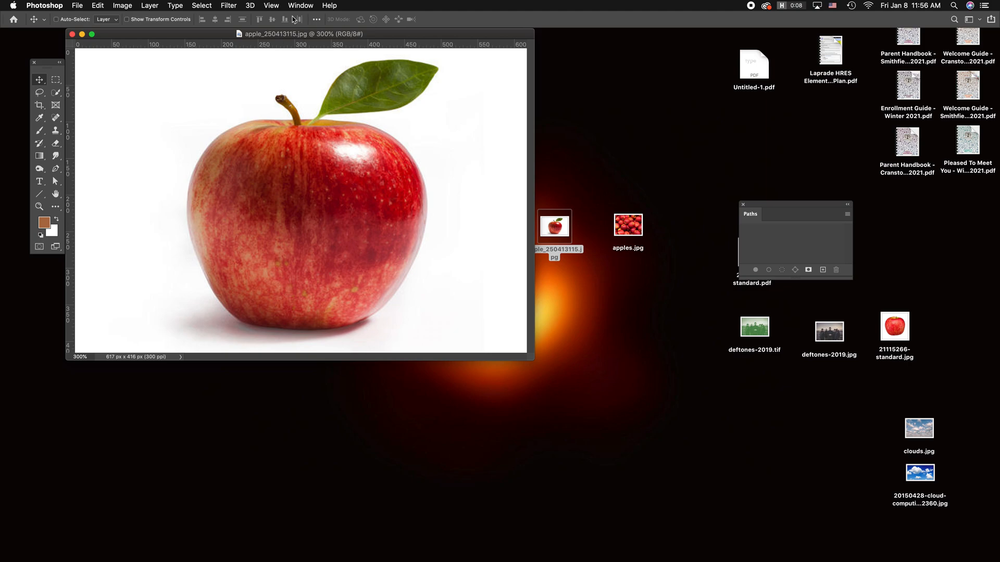
{"action": "left_click_drag", "start_coordinate": [284, 33], "coordinate": [395, 179]}
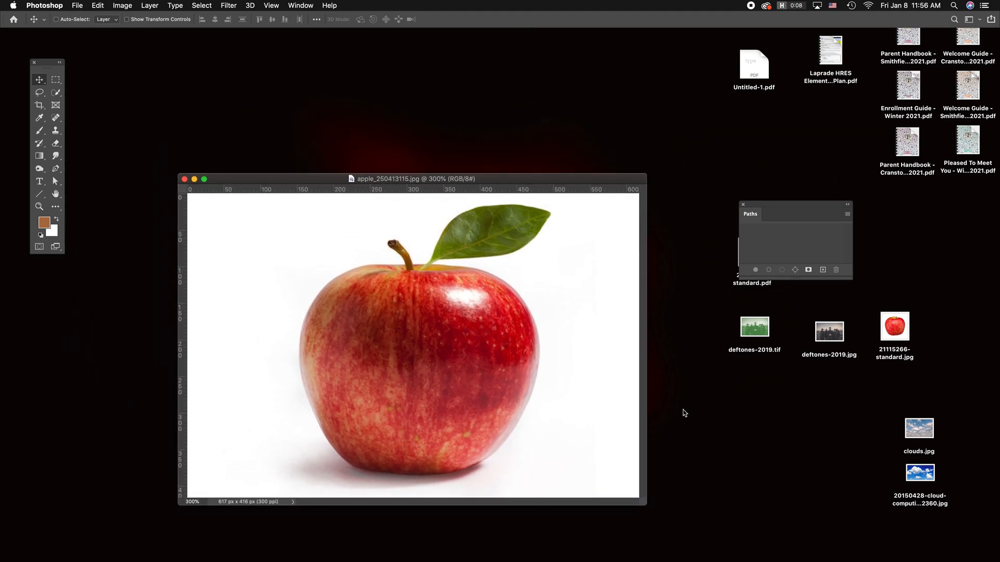
Step: Enlarge the apple's document window and recolour the whole image green using Hue/Saturation with hue about +106 and saturation -34
{"action": "left_click_drag", "start_coordinate": [645, 504], "coordinate": [690, 524]}
{"action": "left_click_drag", "start_coordinate": [371, 172], "coordinate": [359, 144]}
{"action": "left_click", "coordinate": [123, 5]}
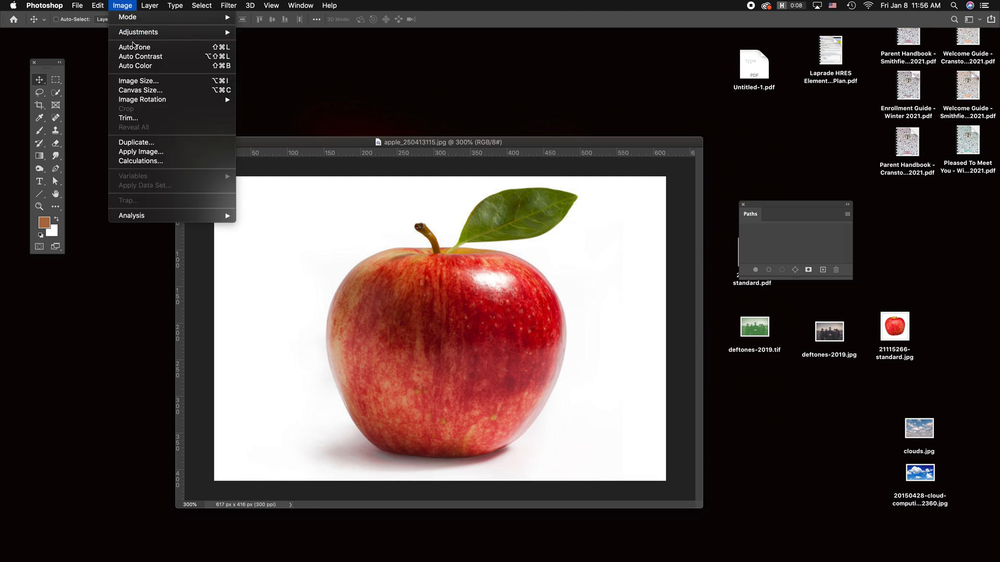
{"action": "mouse_move", "coordinate": [134, 32]}
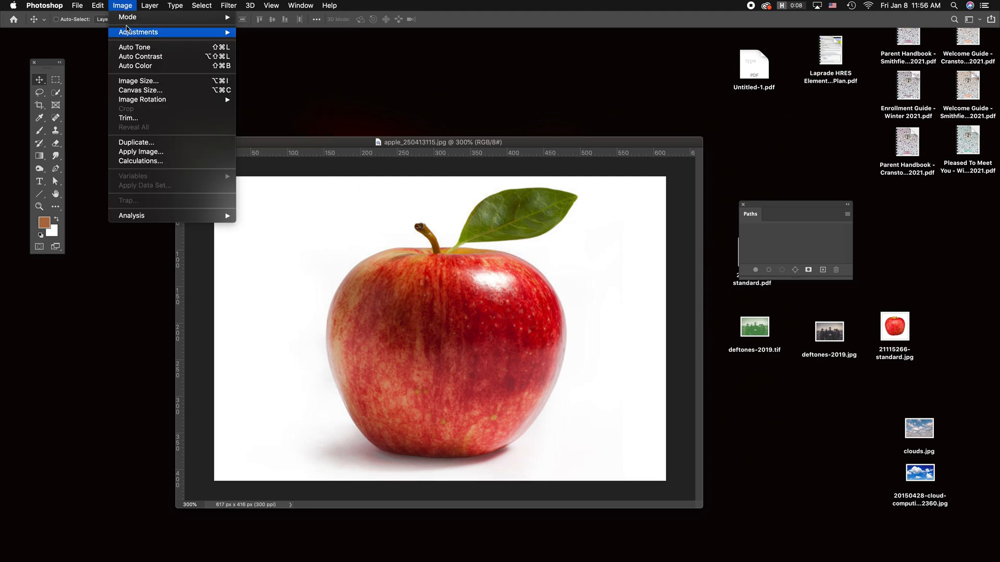
{"action": "left_click", "coordinate": [293, 89]}
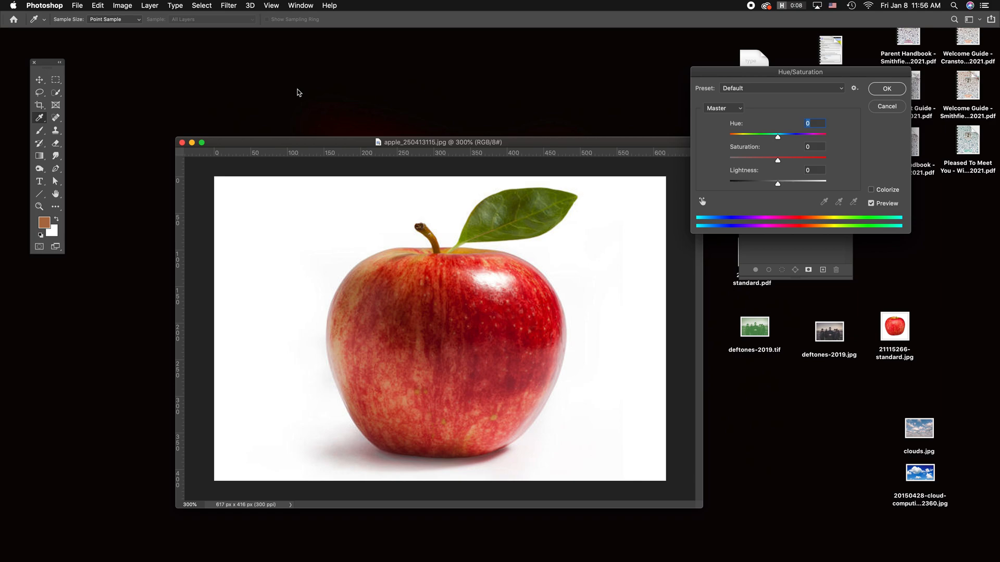
{"action": "left_click_drag", "start_coordinate": [780, 138], "coordinate": [762, 162]}
{"action": "left_click_drag", "start_coordinate": [805, 138], "coordinate": [814, 139]}
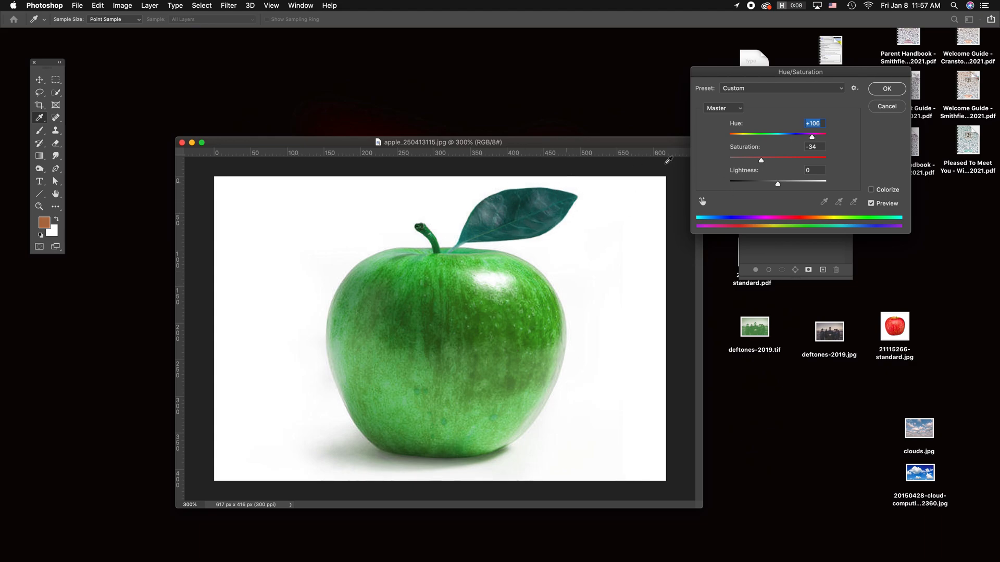
{"action": "left_click_drag", "start_coordinate": [812, 137], "coordinate": [812, 136]}
{"action": "left_click", "coordinate": [887, 89]}
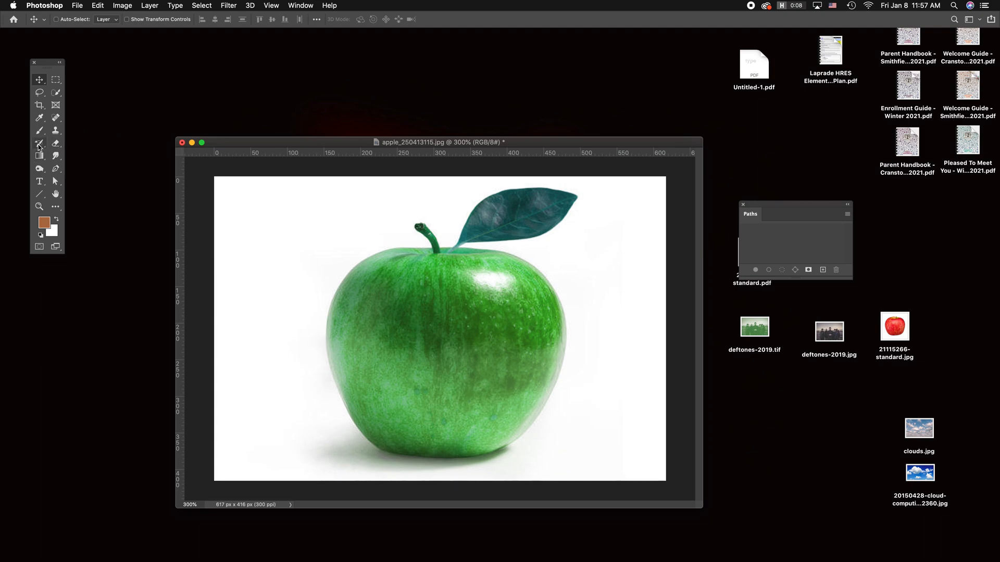
Step: Restore the leaf's original colour with the History Brush, using the opening apple_250413115.jpg snapshot as the source
{"action": "left_click", "coordinate": [40, 145]}
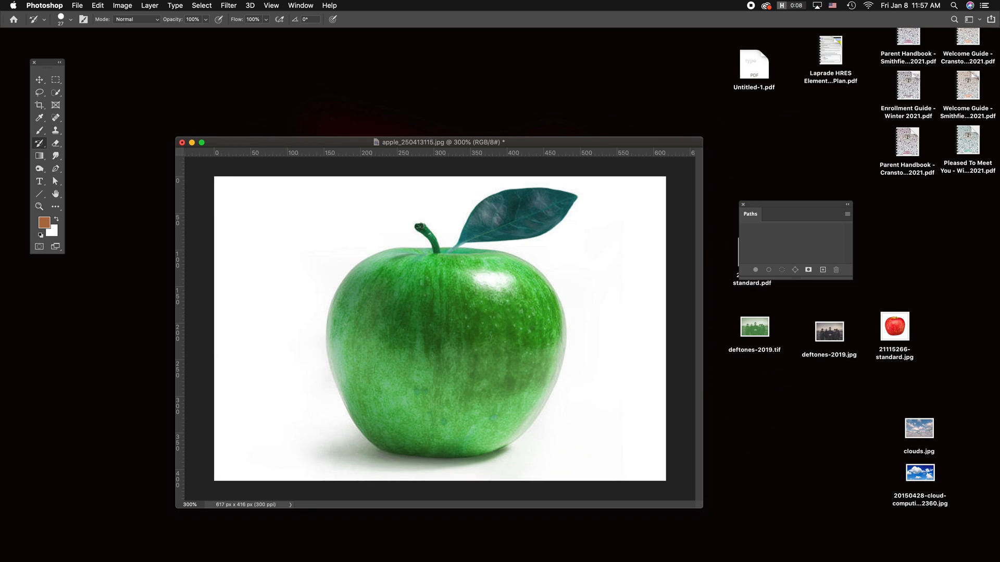
{"action": "left_click_drag", "start_coordinate": [258, 64], "coordinate": [98, 59]}
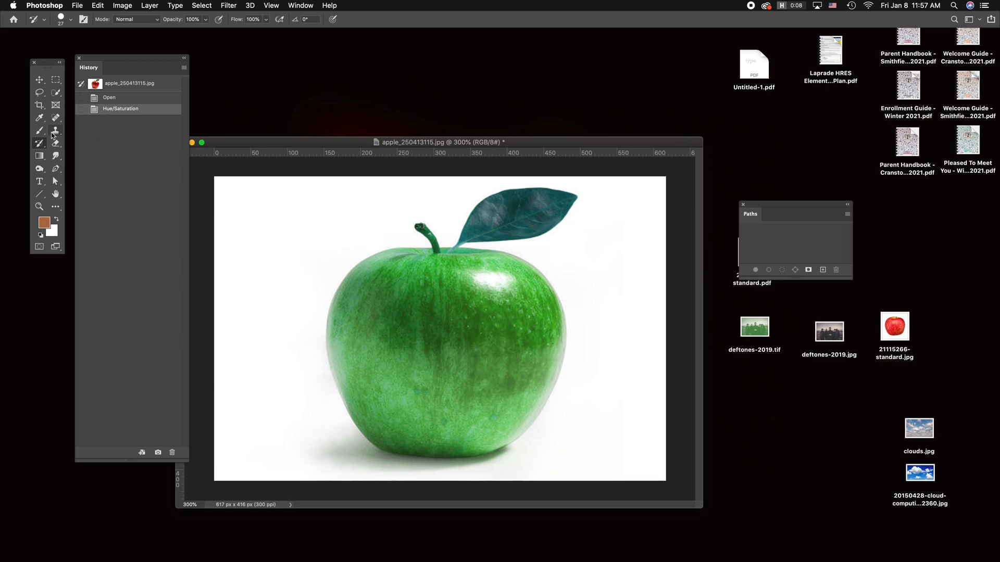
{"action": "left_click", "coordinate": [81, 97]}
{"action": "left_click", "coordinate": [81, 83]}
{"action": "mouse_move", "coordinate": [570, 200]}
{"action": "left_mouse_down"}
{"action": "mouse_move", "coordinate": [518, 197]}
{"action": "mouse_move", "coordinate": [578, 212]}
{"action": "mouse_move", "coordinate": [491, 197]}
{"action": "mouse_move", "coordinate": [536, 224]}
{"action": "mouse_move", "coordinate": [515, 208]}
{"action": "mouse_move", "coordinate": [495, 237]}
{"action": "mouse_move", "coordinate": [560, 227]}
{"action": "mouse_move", "coordinate": [495, 240]}
{"action": "mouse_move", "coordinate": [458, 224]}
{"action": "mouse_move", "coordinate": [456, 234]}
{"action": "left_mouse_up"}
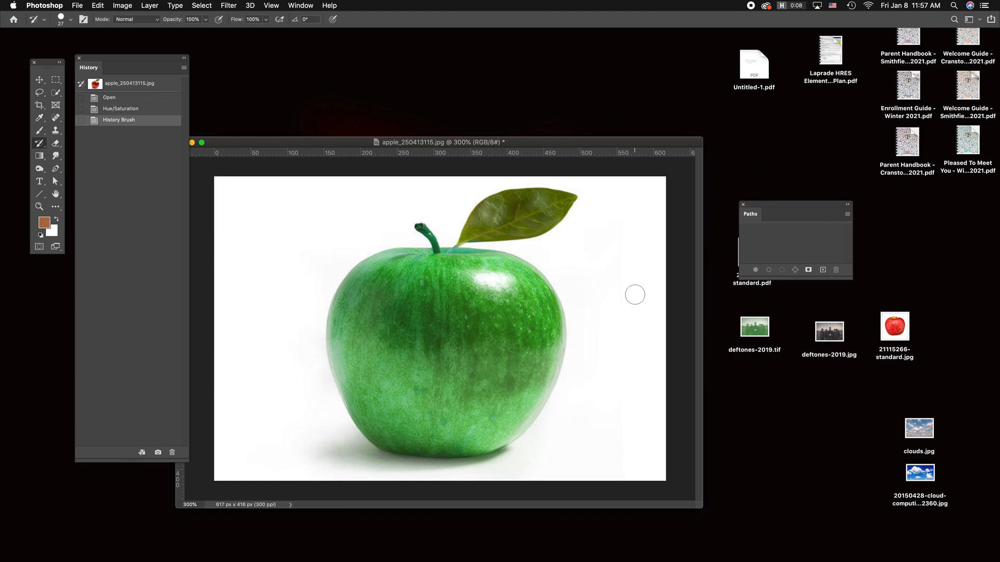
Step: Try restoring a patch of original red on the apple's body, and paint it back to green from the first History Brush state
{"action": "mouse_move", "coordinate": [467, 323]}
{"action": "left_mouse_down"}
{"action": "mouse_move", "coordinate": [388, 322]}
{"action": "mouse_move", "coordinate": [485, 333]}
{"action": "mouse_move", "coordinate": [464, 309]}
{"action": "mouse_move", "coordinate": [495, 317]}
{"action": "mouse_move", "coordinate": [506, 340]}
{"action": "mouse_move", "coordinate": [524, 323]}
{"action": "mouse_move", "coordinate": [515, 314]}
{"action": "mouse_move", "coordinate": [470, 356]}
{"action": "left_mouse_up"}
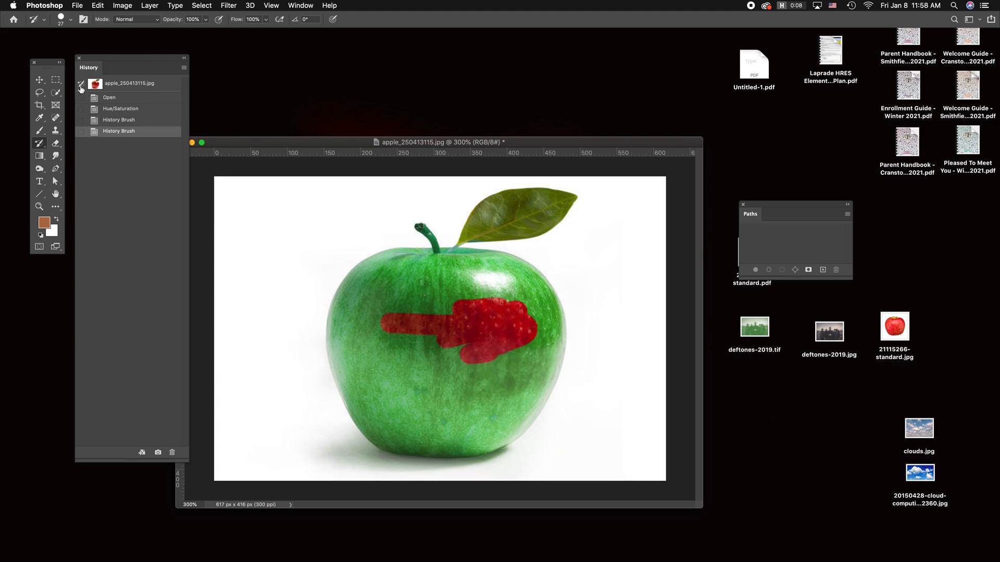
{"action": "left_click", "coordinate": [80, 120]}
{"action": "mouse_move", "coordinate": [424, 341]}
{"action": "left_mouse_down"}
{"action": "mouse_move", "coordinate": [461, 326]}
{"action": "mouse_move", "coordinate": [376, 322]}
{"action": "mouse_move", "coordinate": [515, 308]}
{"action": "mouse_move", "coordinate": [470, 327]}
{"action": "mouse_move", "coordinate": [524, 329]}
{"action": "mouse_move", "coordinate": [442, 347]}
{"action": "mouse_move", "coordinate": [467, 352]}
{"action": "mouse_move", "coordinate": [423, 363]}
{"action": "mouse_move", "coordinate": [523, 349]}
{"action": "mouse_move", "coordinate": [536, 319]}
{"action": "mouse_move", "coordinate": [405, 348]}
{"action": "mouse_move", "coordinate": [393, 320]}
{"action": "mouse_move", "coordinate": [527, 332]}
{"action": "left_mouse_up"}
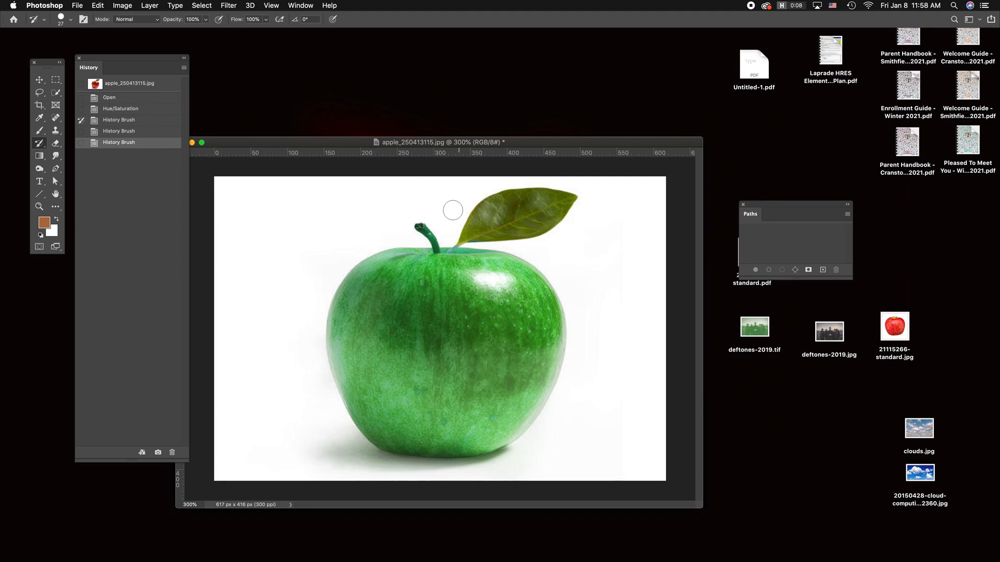
Step: Restore the stem's original colour from the opening snapshot, finishing its base with a History Brush of about 6 px
{"action": "left_click", "coordinate": [81, 84]}
{"action": "left_click_drag", "start_coordinate": [422, 221], "coordinate": [437, 238]}
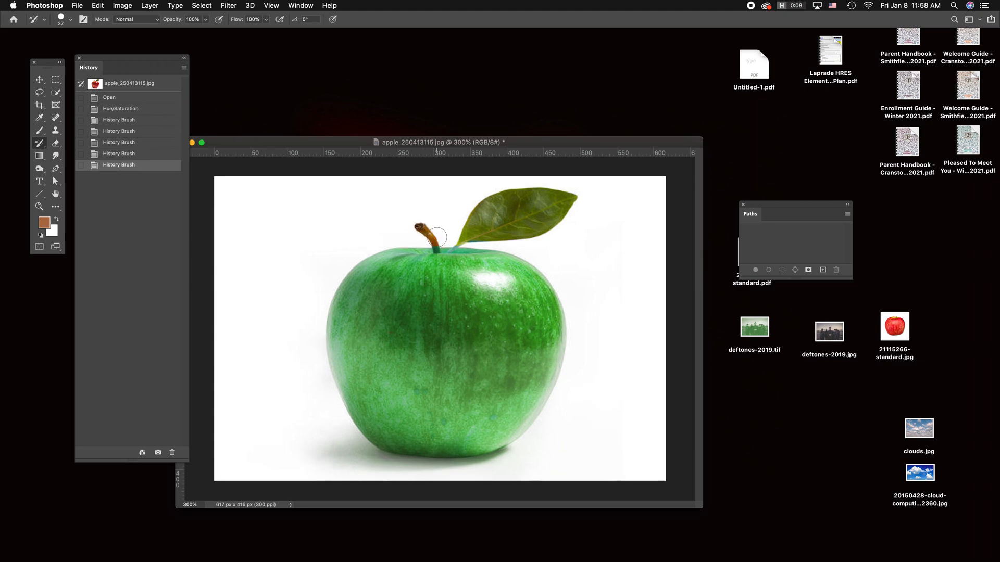
{"action": "key", "text": "super+equal"}
{"action": "key", "text": "super+equal"}
{"action": "key", "text": "super+equal"}
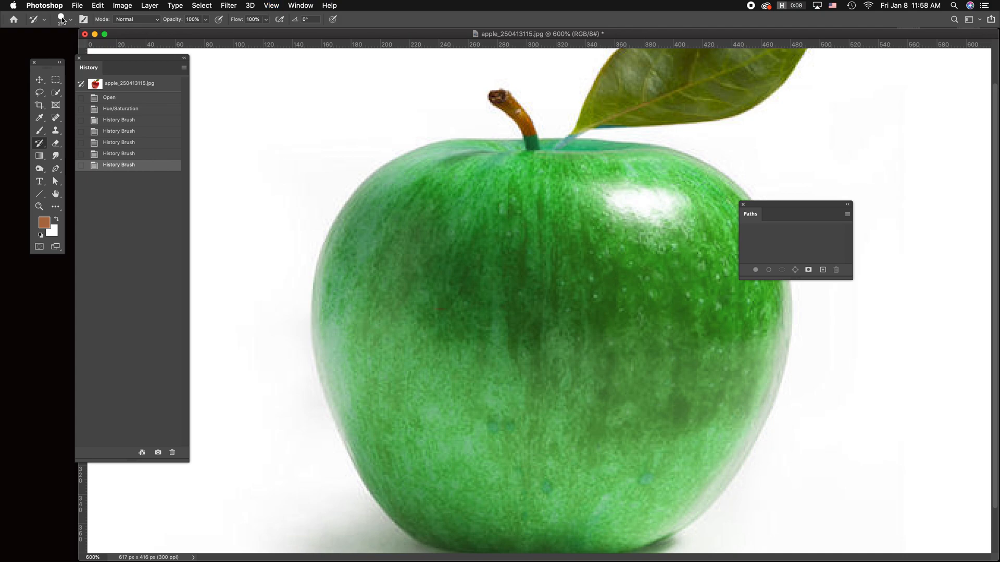
{"action": "left_click", "coordinate": [62, 20]}
{"action": "left_click_drag", "start_coordinate": [62, 50], "coordinate": [56, 50]}
{"action": "left_click", "coordinate": [78, 71]}
{"action": "left_click", "coordinate": [532, 140]}
{"action": "left_click", "coordinate": [531, 141]}
{"action": "left_click_drag", "start_coordinate": [530, 141], "coordinate": [529, 136]}
{"action": "left_click", "coordinate": [527, 139]}
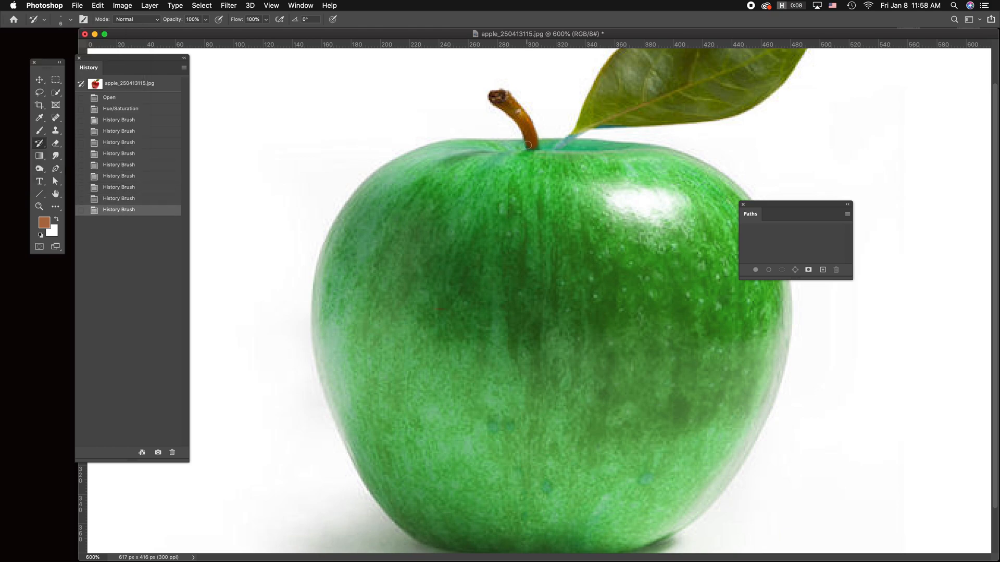
{"action": "left_click", "coordinate": [527, 146]}
{"action": "left_click", "coordinate": [527, 146]}
{"action": "left_click", "coordinate": [534, 141]}
{"action": "left_click", "coordinate": [530, 139]}
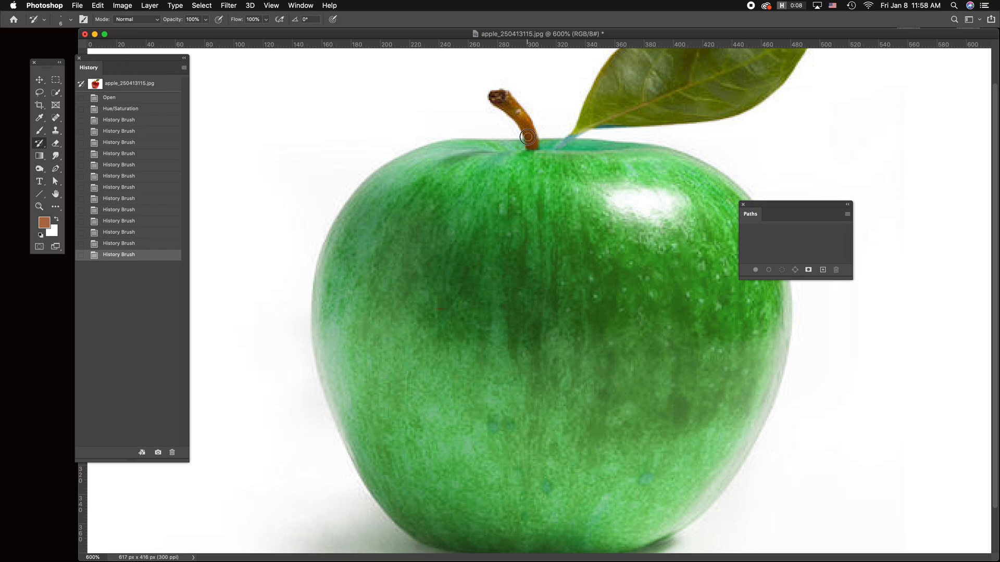
{"action": "left_click_drag", "start_coordinate": [527, 137], "coordinate": [535, 145]}
{"action": "left_click", "coordinate": [535, 146]}
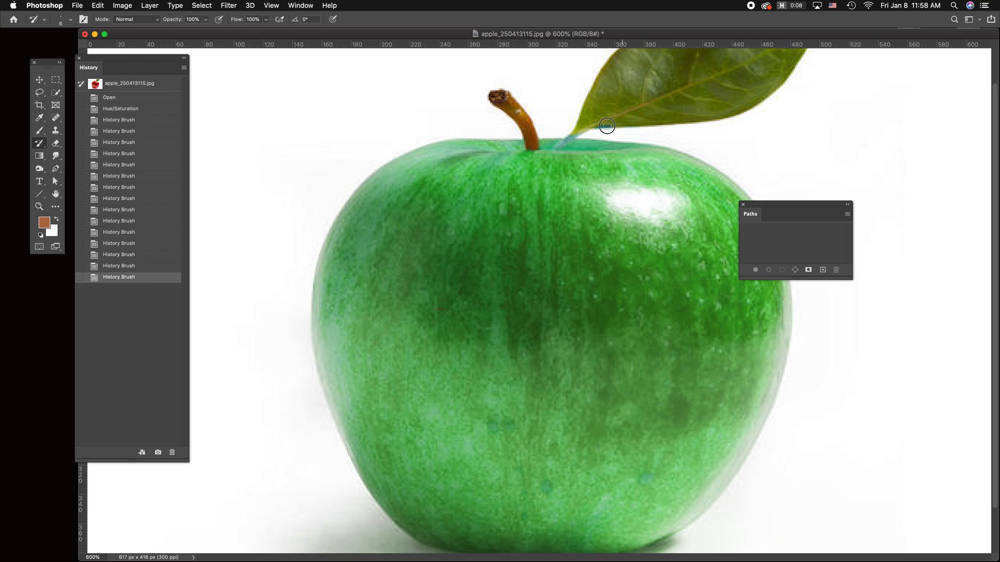
Step: Touch up the leaf's lower edge near the stalk with the History Brush, and switch to the Move tool
{"action": "left_click_drag", "start_coordinate": [607, 129], "coordinate": [594, 126]}
{"action": "key", "text": "super+minus"}
{"action": "key", "text": "super+minus"}
{"action": "key", "text": "super+minus"}
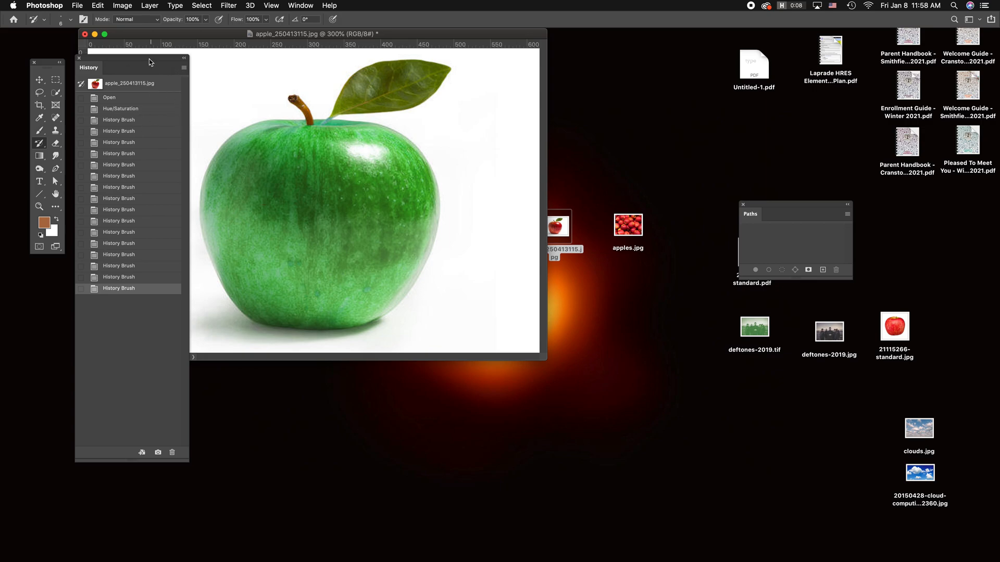
{"action": "key", "text": "v"}
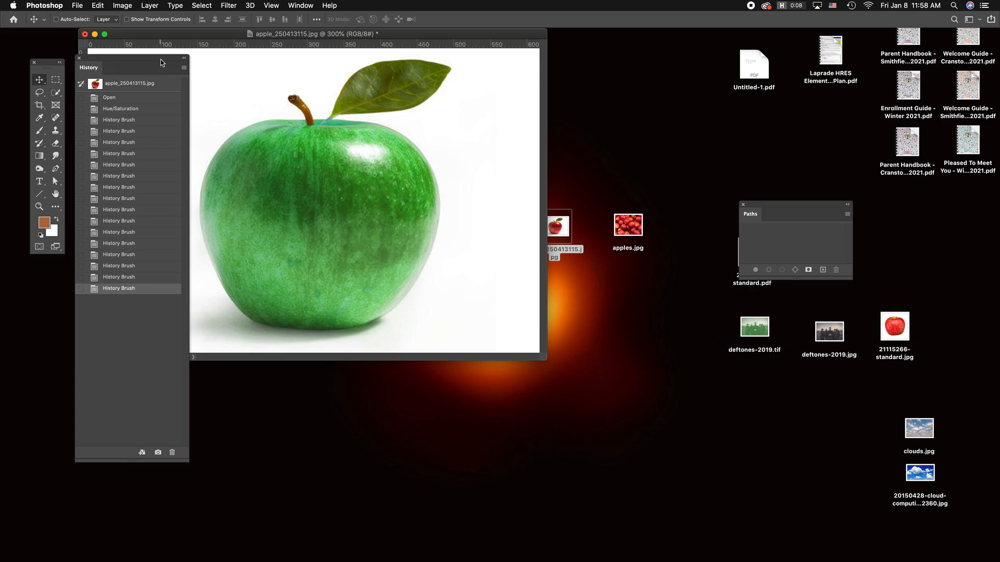
Step: Put the History panel away and close apple_250413115.jpg without saving the changes
{"action": "left_click_drag", "start_coordinate": [166, 60], "coordinate": [183, 77]}
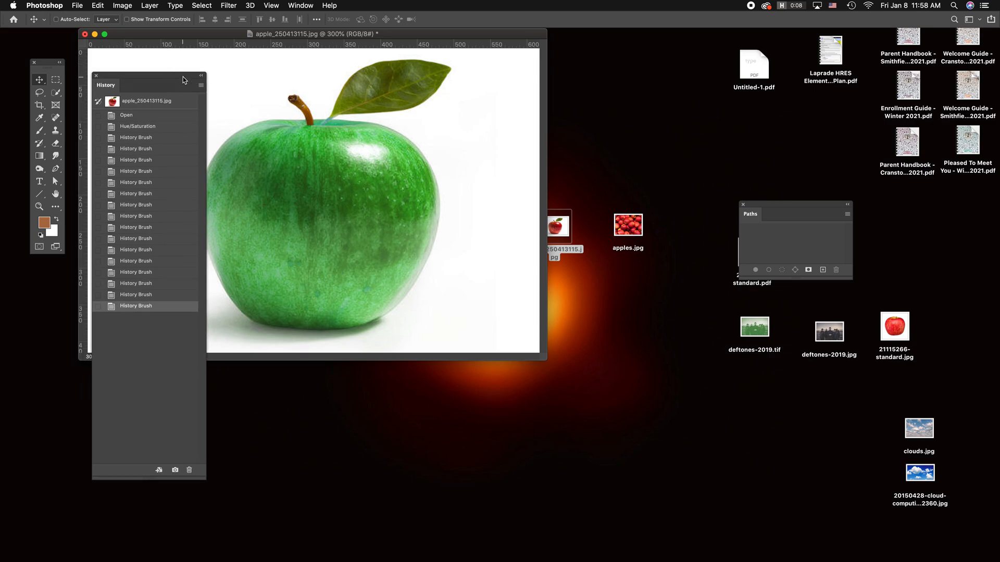
{"action": "left_click_drag", "start_coordinate": [182, 79], "coordinate": [0, 78]}
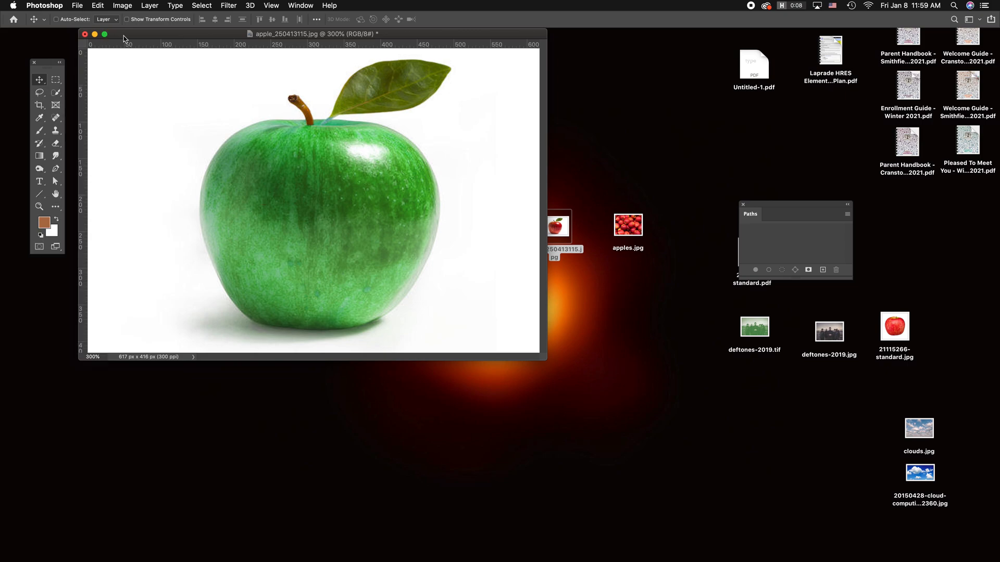
{"action": "left_click_drag", "start_coordinate": [115, 36], "coordinate": [162, 69]}
{"action": "left_click", "coordinate": [131, 68]}
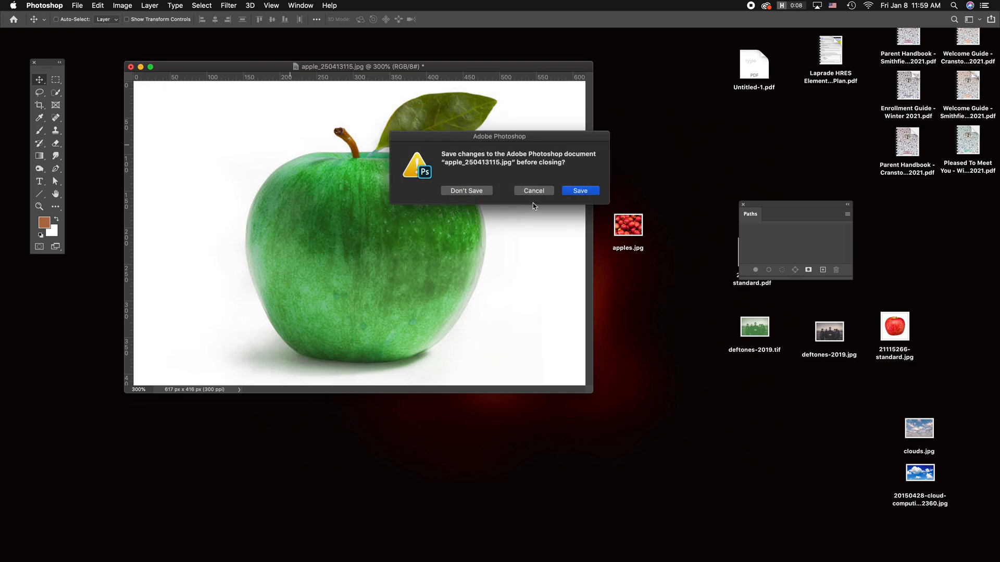
{"action": "left_click", "coordinate": [449, 192]}
Step: Open deftones-2019.jpg from the desktop in Adobe Photoshop 2020, then enlarge its document window and centre it on the screen
{"action": "left_click", "coordinate": [387, 263]}
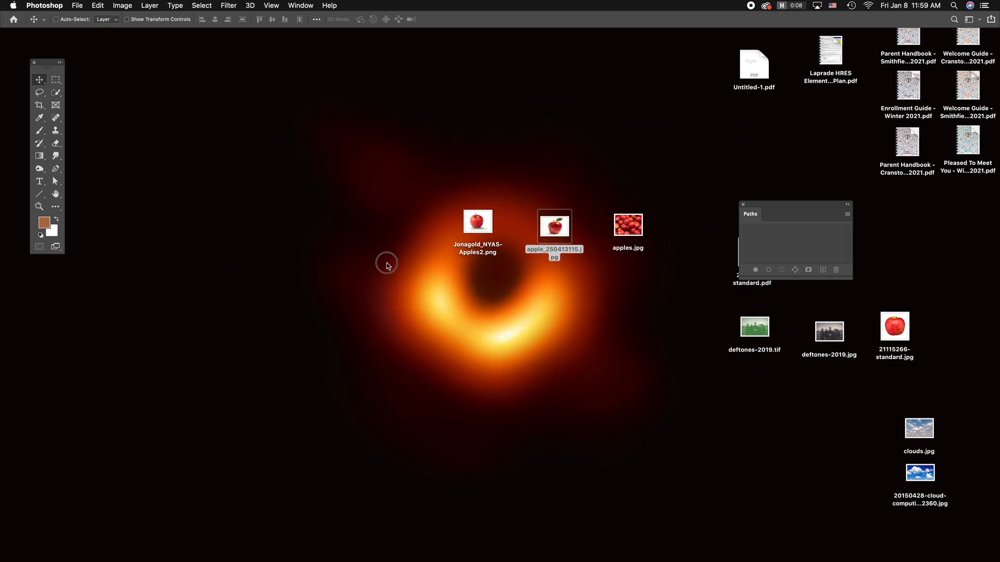
{"action": "left_click_drag", "start_coordinate": [830, 336], "coordinate": [654, 313]}
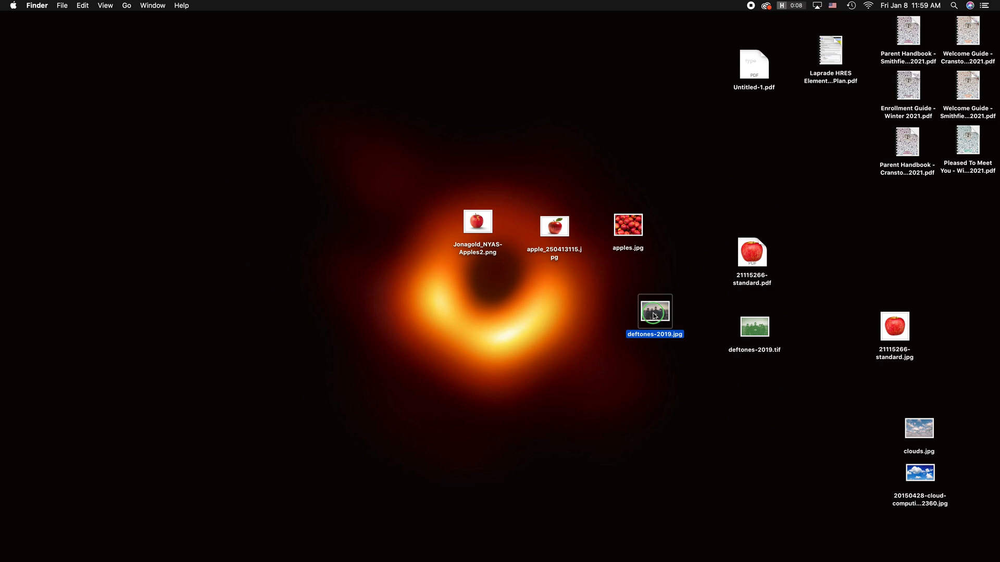
{"action": "right_click", "coordinate": [653, 313]}
{"action": "mouse_move", "coordinate": [721, 327]}
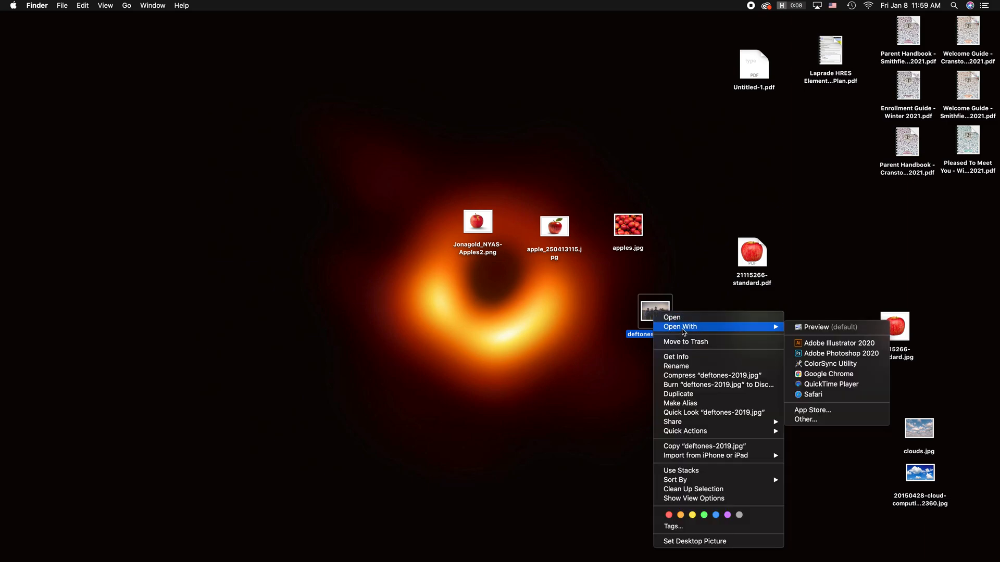
{"action": "left_click", "coordinate": [833, 356]}
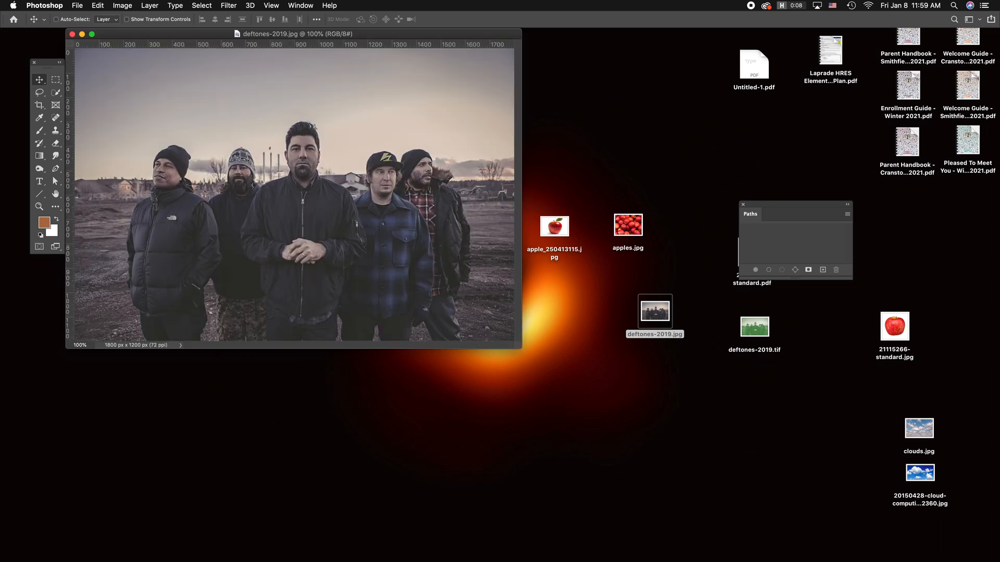
{"action": "left_click_drag", "start_coordinate": [172, 40], "coordinate": [263, 132]}
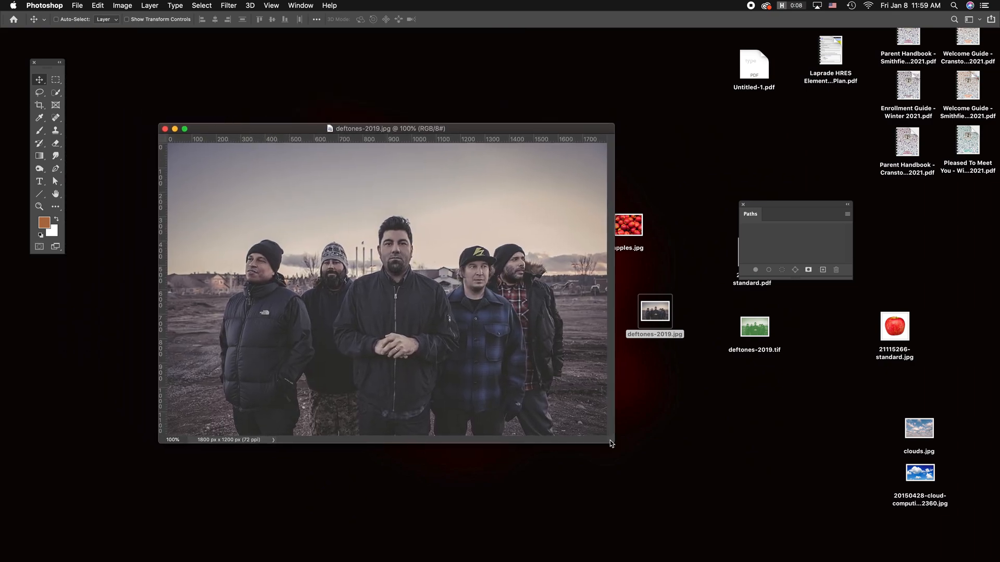
{"action": "left_click_drag", "start_coordinate": [612, 441], "coordinate": [696, 524]}
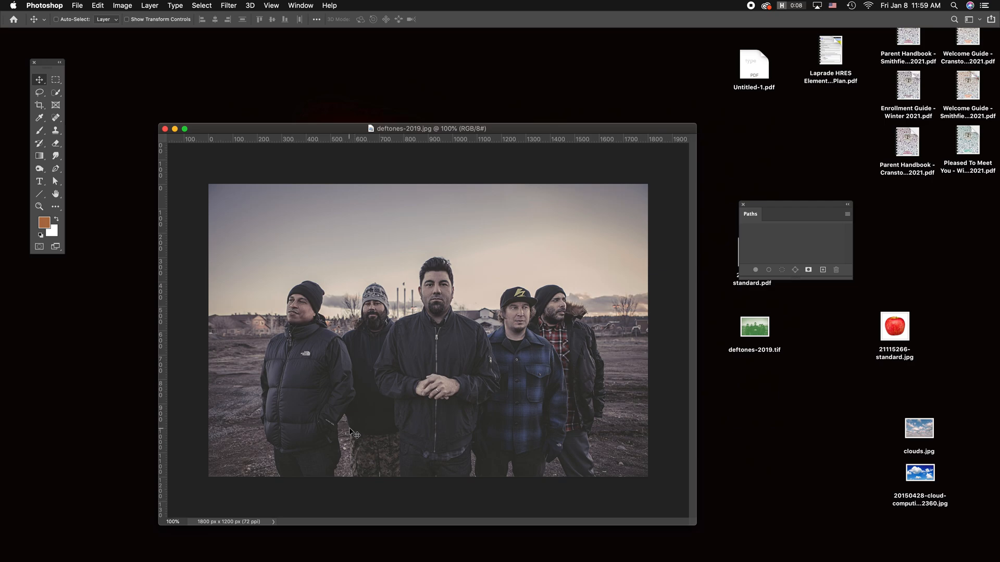
{"action": "left_click_drag", "start_coordinate": [345, 134], "coordinate": [347, 92]}
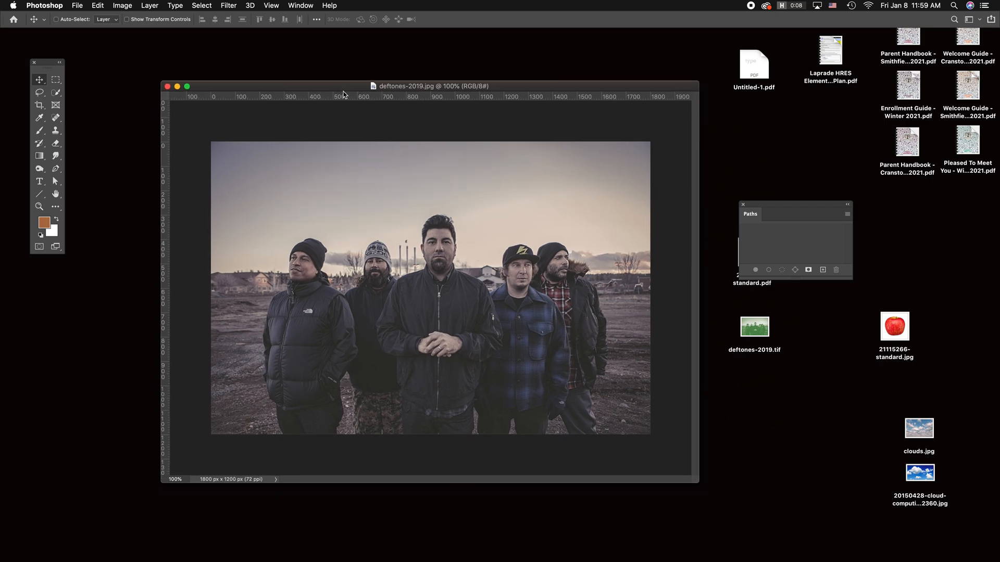
Step: Convert the band photo to Grayscale mode, discarding its colour information
{"action": "left_click", "coordinate": [121, 5]}
{"action": "mouse_move", "coordinate": [124, 21]}
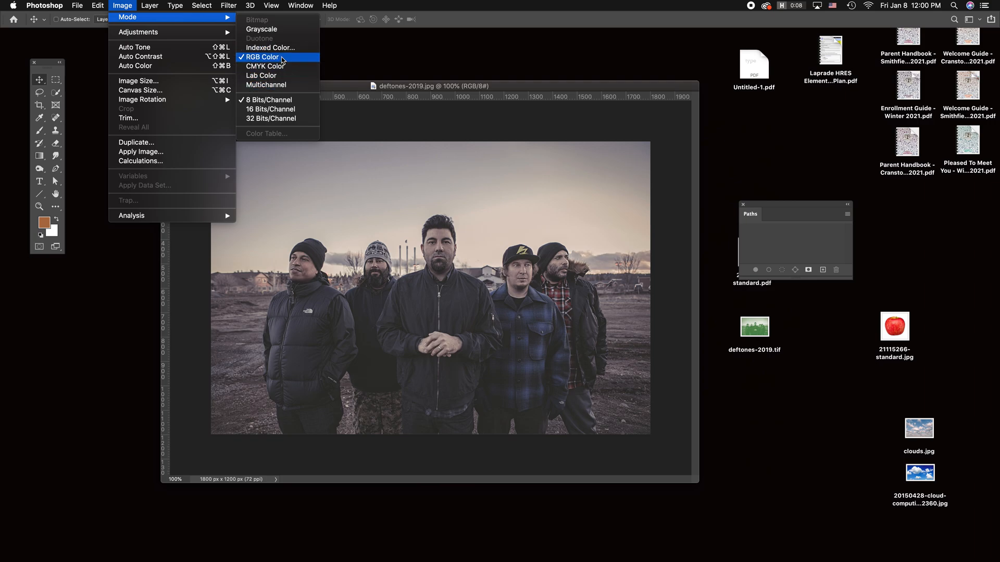
{"action": "left_click", "coordinate": [261, 29]}
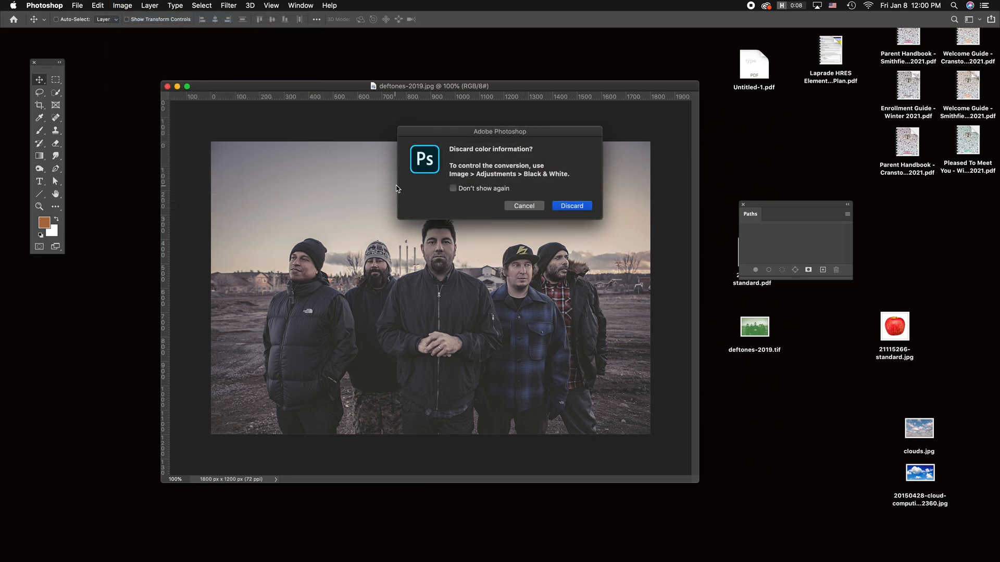
{"action": "left_click", "coordinate": [579, 208]}
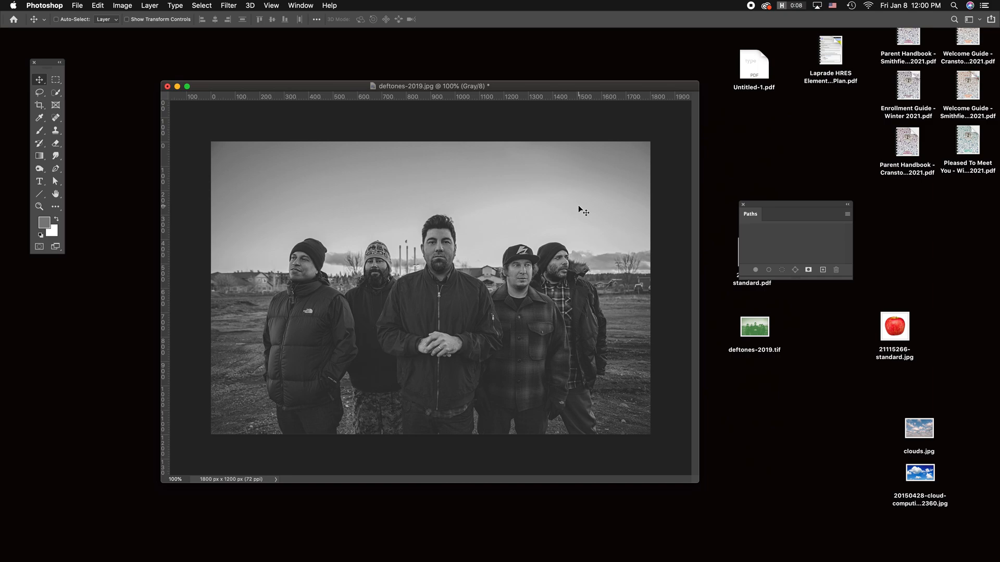
Step: Start a duotone conversion of the grayscale band photo and try magenta #e02db8 as the second ink's colour
{"action": "left_click", "coordinate": [131, 5]}
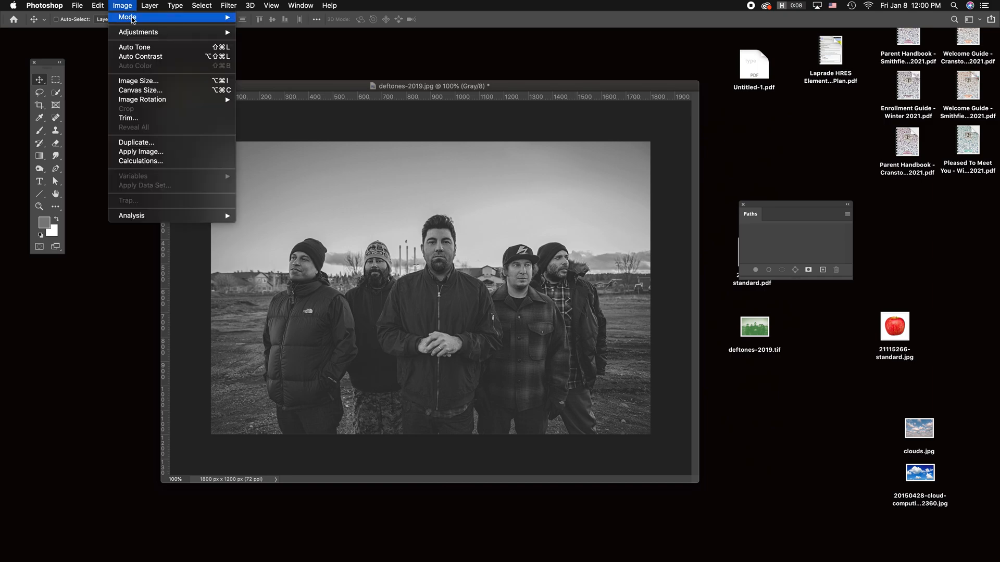
{"action": "mouse_move", "coordinate": [136, 19]}
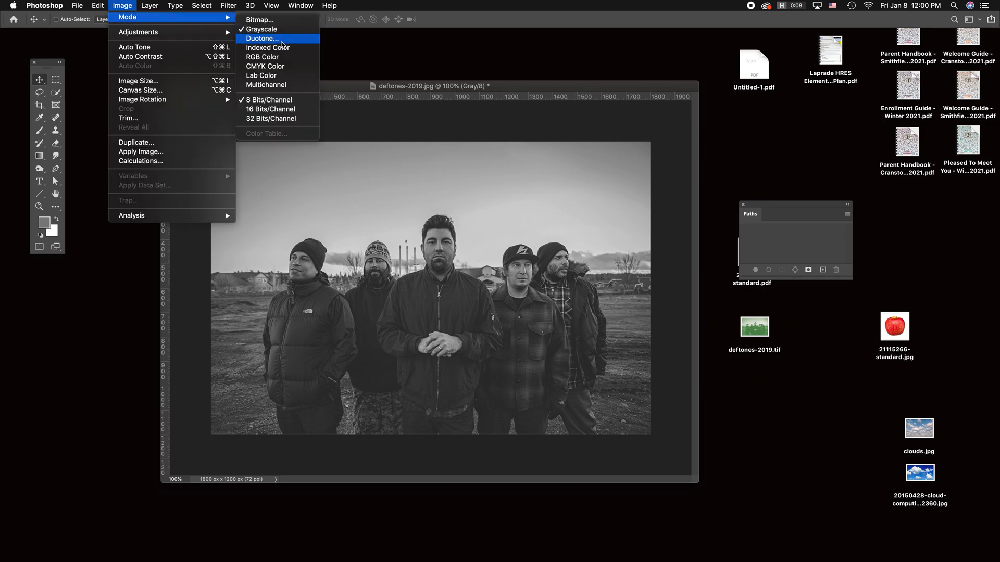
{"action": "left_click", "coordinate": [281, 39]}
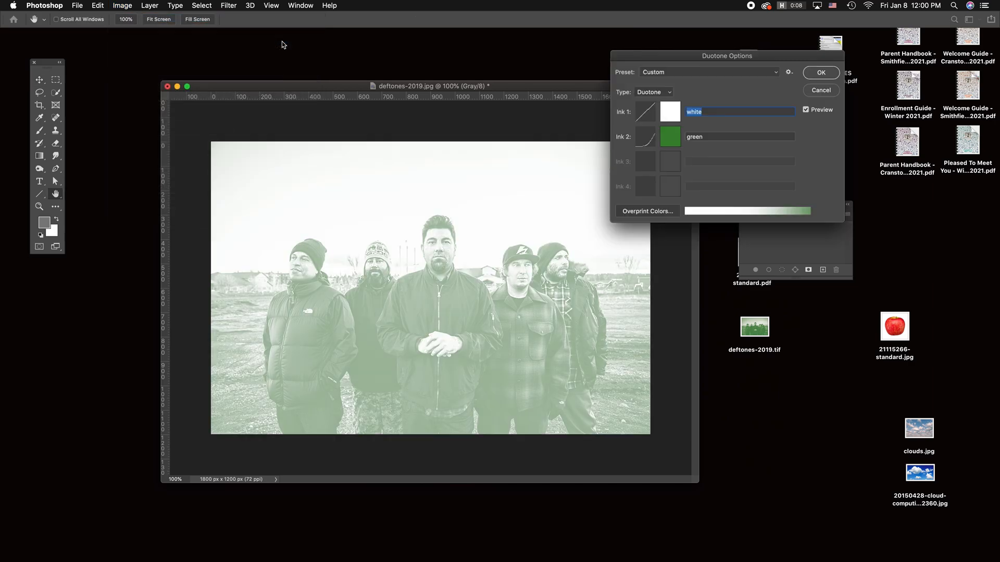
{"action": "mouse_move", "coordinate": [683, 58]}
{"action": "left_mouse_down"}
{"action": "mouse_move", "coordinate": [708, 73]}
{"action": "mouse_move", "coordinate": [782, 54]}
{"action": "left_mouse_up"}
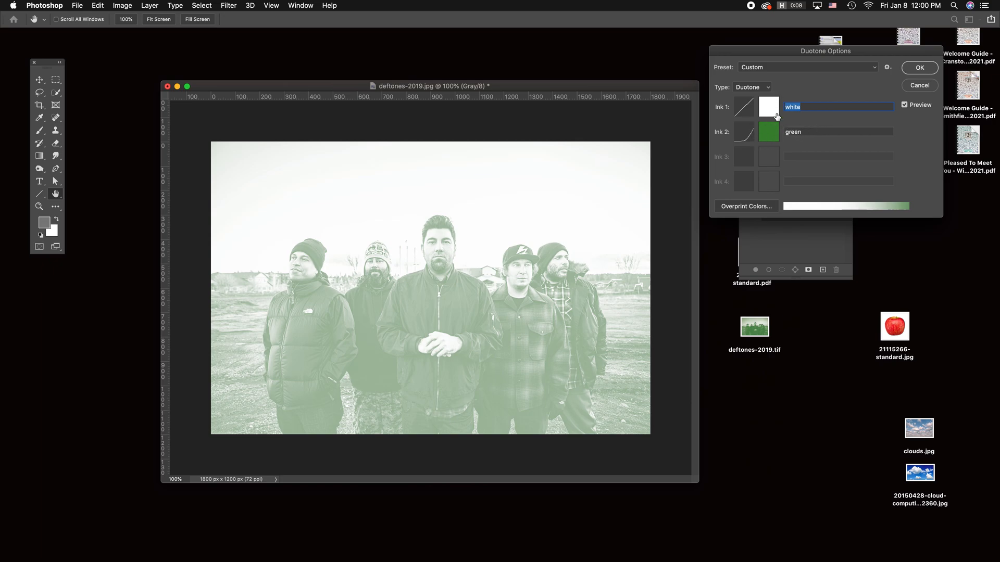
{"action": "left_click", "coordinate": [775, 132]}
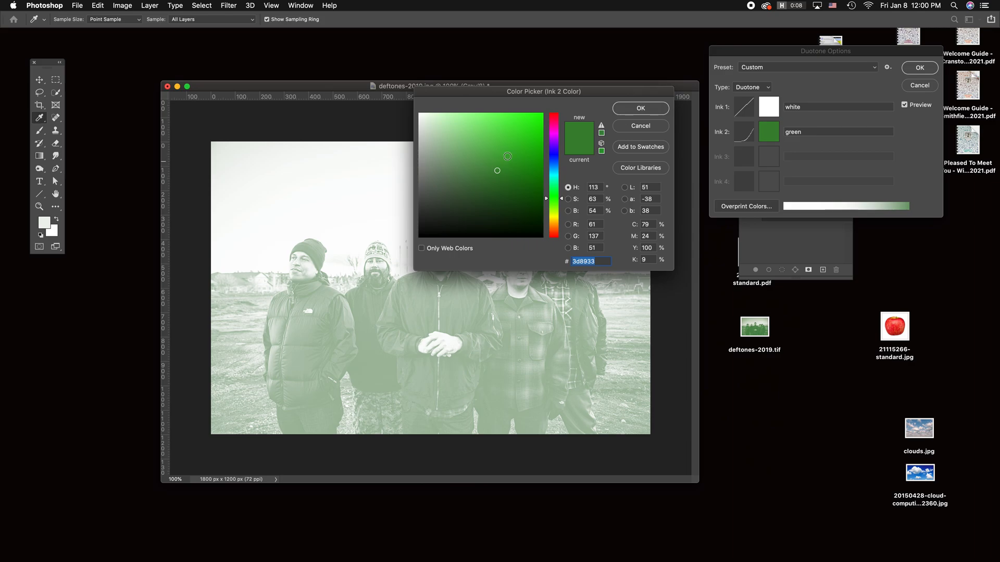
{"action": "left_click", "coordinate": [555, 129]}
{"action": "left_click", "coordinate": [498, 136]}
{"action": "left_click", "coordinate": [518, 128]}
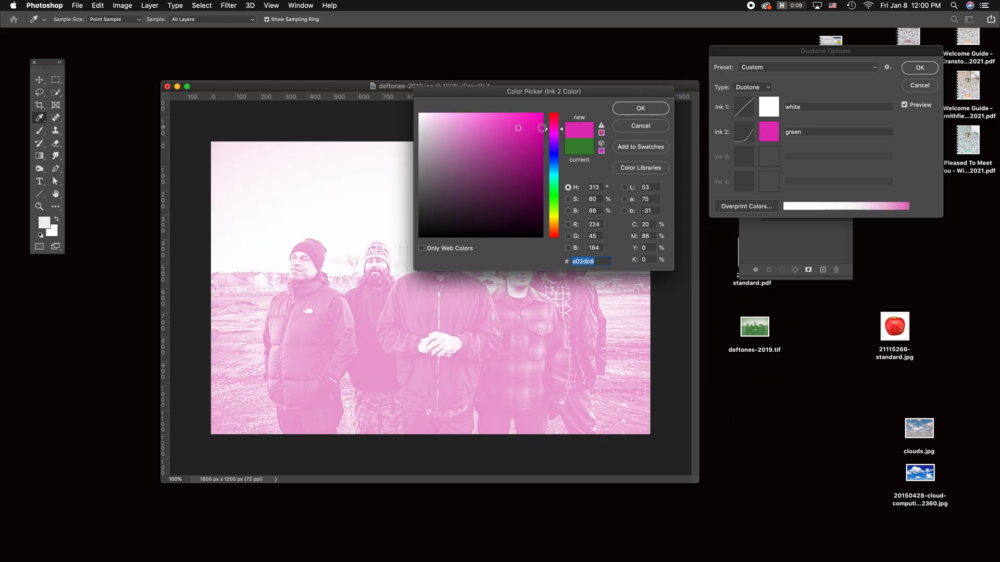
Step: Try dark green #39522d and several orange-brown shades, ending with #a0603d, for the duotone's second ink
{"action": "left_click", "coordinate": [555, 199]}
{"action": "left_click", "coordinate": [474, 199]}
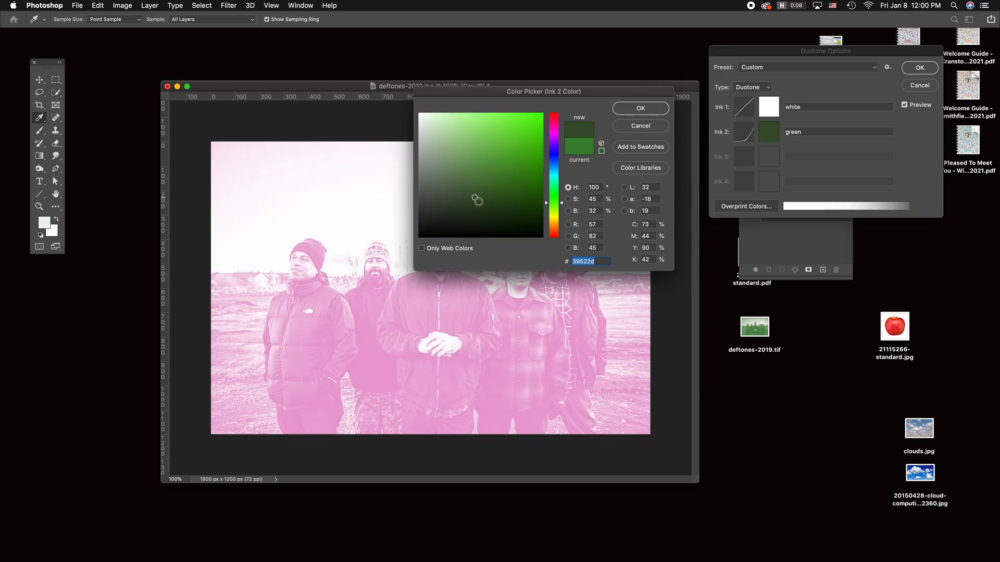
{"action": "left_click", "coordinate": [556, 231]}
{"action": "left_click", "coordinate": [498, 175]}
{"action": "left_click", "coordinate": [457, 135]}
{"action": "left_click", "coordinate": [451, 185]}
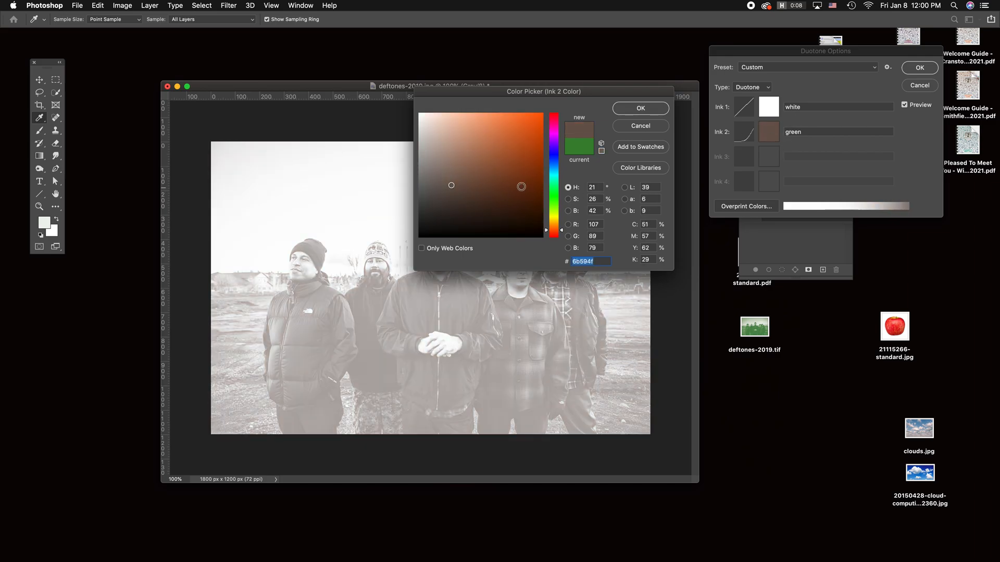
{"action": "mouse_move", "coordinate": [521, 186]}
{"action": "left_mouse_down"}
{"action": "mouse_move", "coordinate": [516, 194]}
{"action": "mouse_move", "coordinate": [513, 161]}
{"action": "mouse_move", "coordinate": [496, 159]}
{"action": "left_mouse_up"}
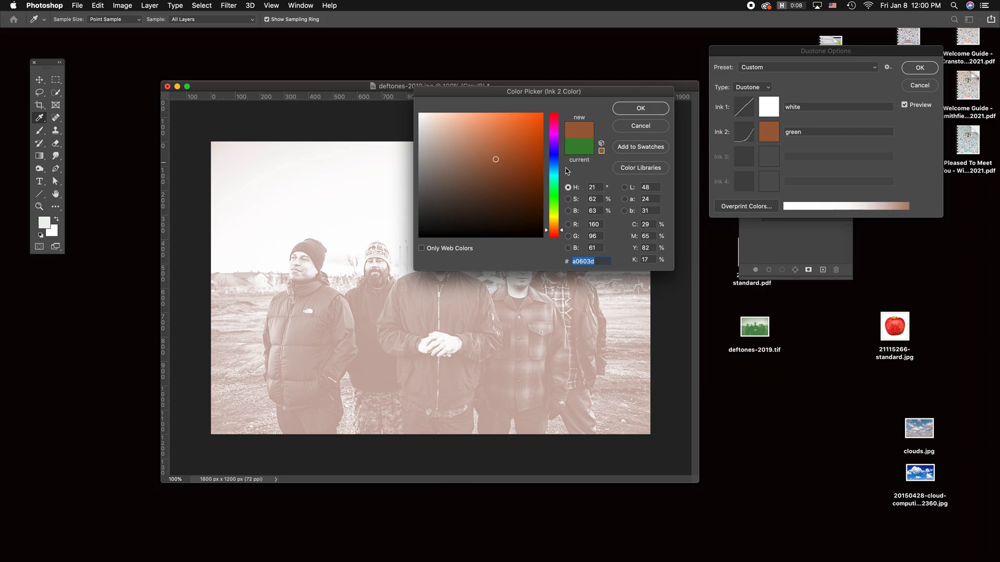
Step: Try pure red #ff0000 for the second ink, swap it for the printable red #ed2024, and cancel the duotone conversion
{"action": "left_click", "coordinate": [554, 236]}
{"action": "left_click", "coordinate": [545, 119]}
{"action": "left_click_drag", "start_coordinate": [546, 119], "coordinate": [543, 112]}
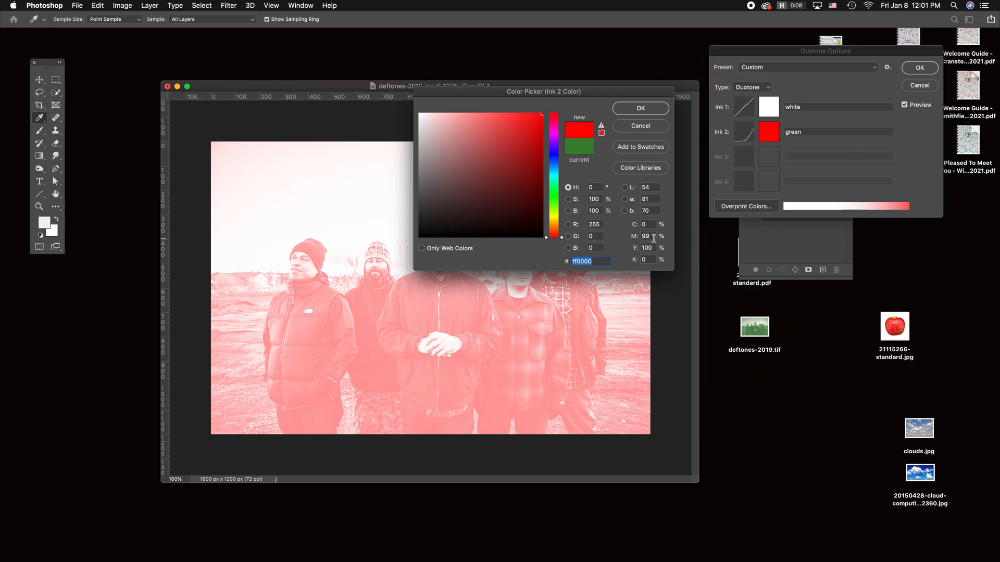
{"action": "left_click", "coordinate": [602, 127]}
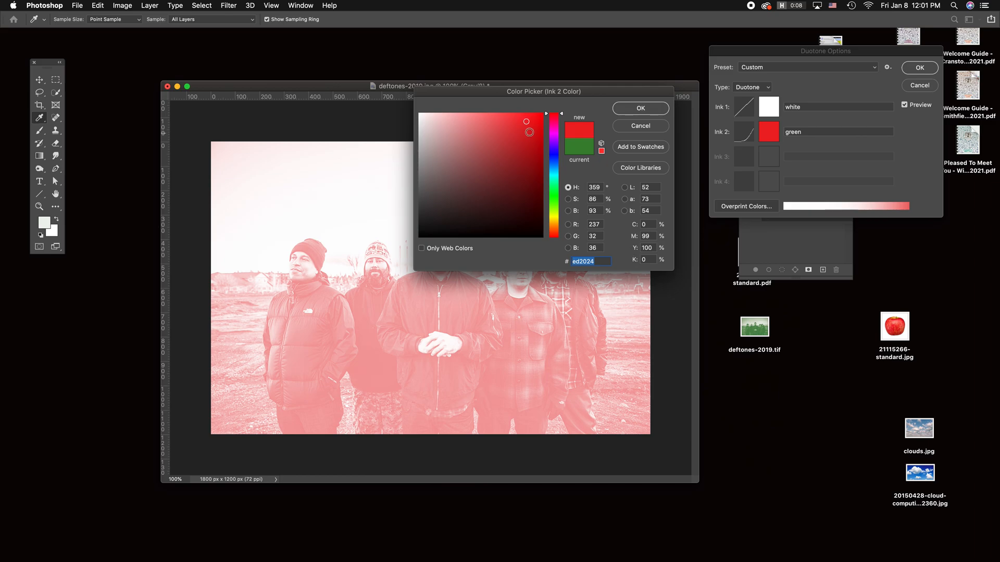
{"action": "left_click_drag", "start_coordinate": [529, 133], "coordinate": [544, 112]}
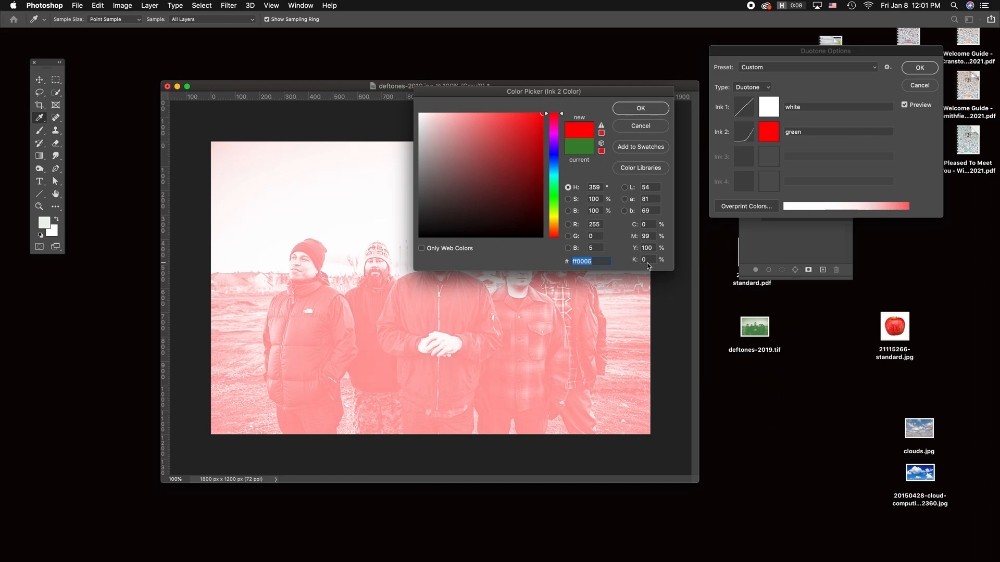
{"action": "left_click", "coordinate": [602, 126]}
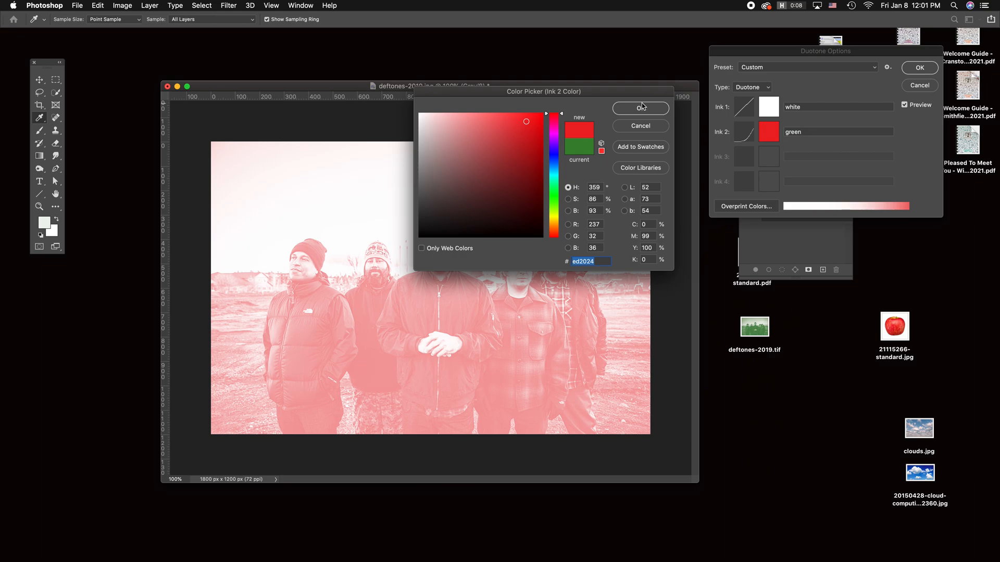
{"action": "left_click", "coordinate": [648, 124]}
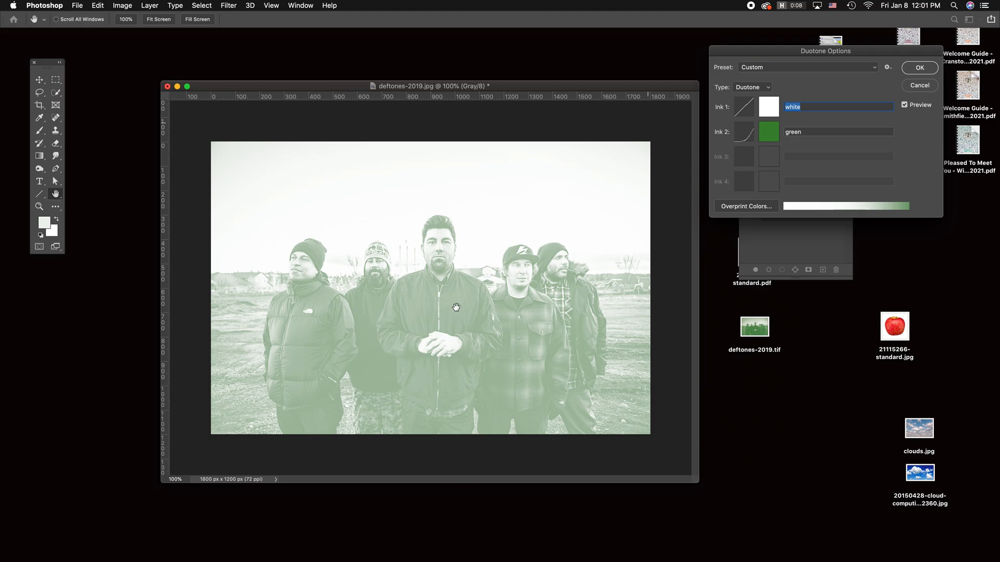
{"action": "left_click", "coordinate": [920, 85]}
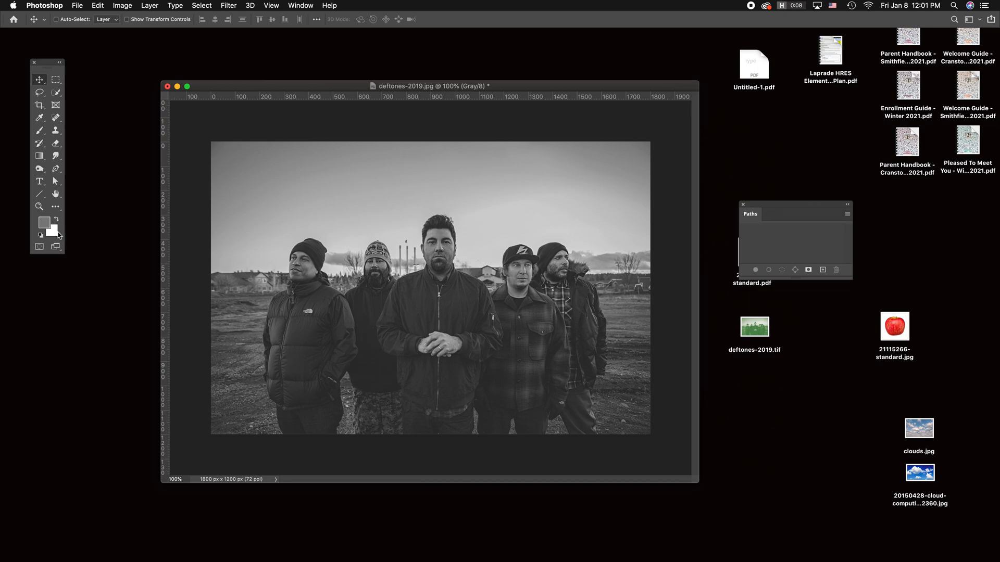
Step: Convert the grayscale band photo to CMYK Color mode, accepting the colour profile conversion
{"action": "left_click", "coordinate": [122, 5]}
{"action": "mouse_move", "coordinate": [126, 17]}
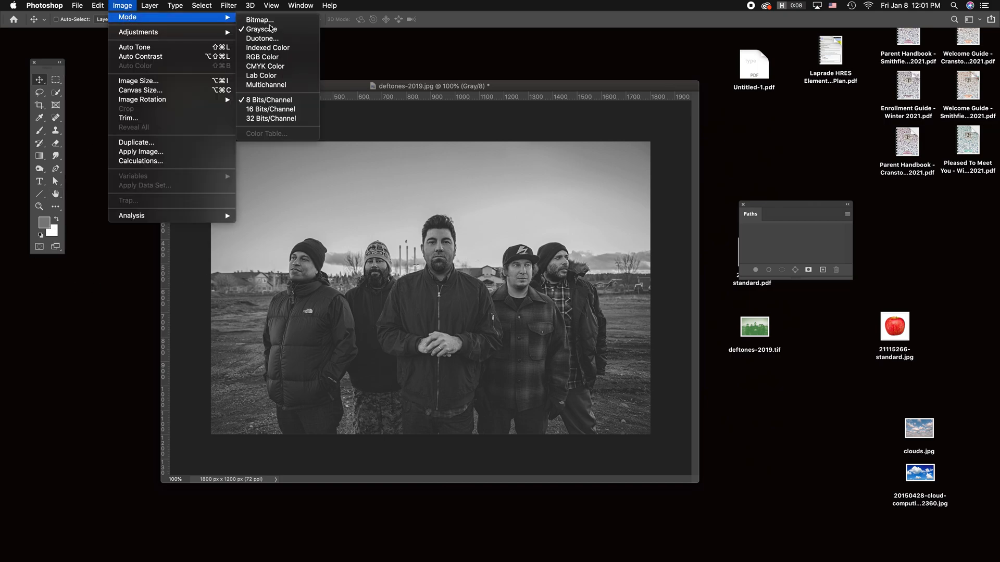
{"action": "left_click", "coordinate": [292, 66]}
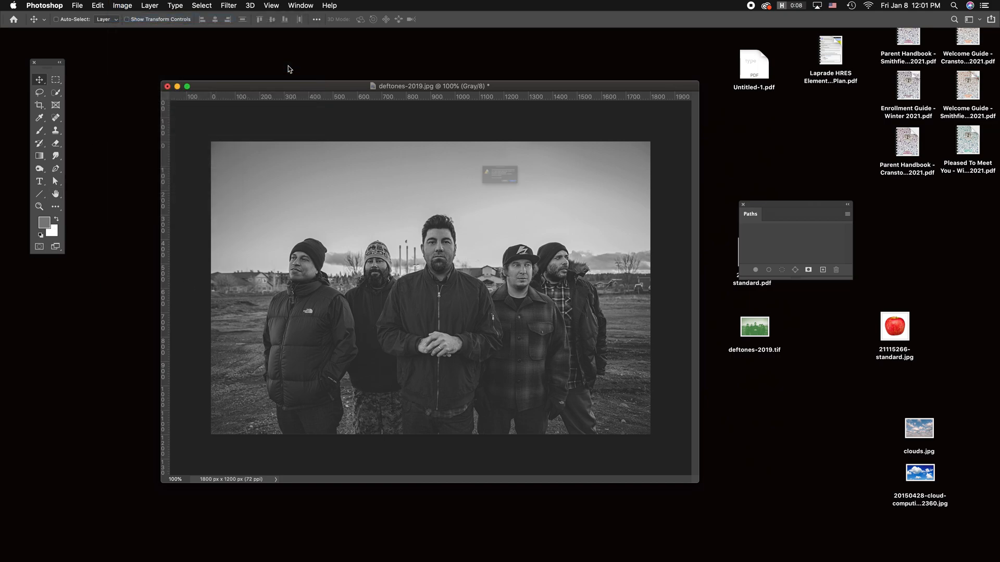
{"action": "left_click", "coordinate": [572, 215]}
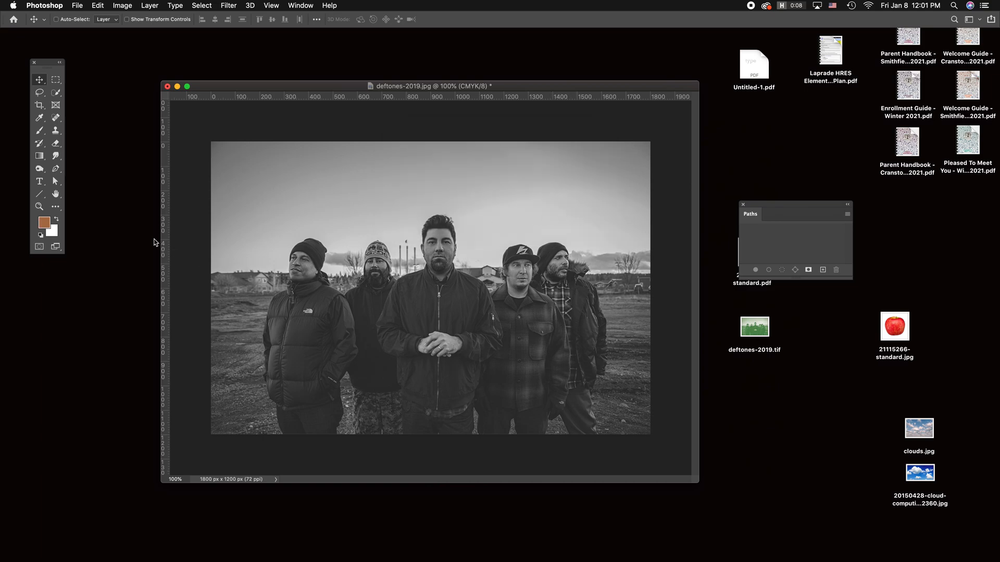
Step: Set the foreground colour to green #70bf44 by replacing the out-of-gamut green with its printable match
{"action": "left_click", "coordinate": [45, 222]}
{"action": "left_click_drag", "start_coordinate": [562, 230], "coordinate": [537, 104]}
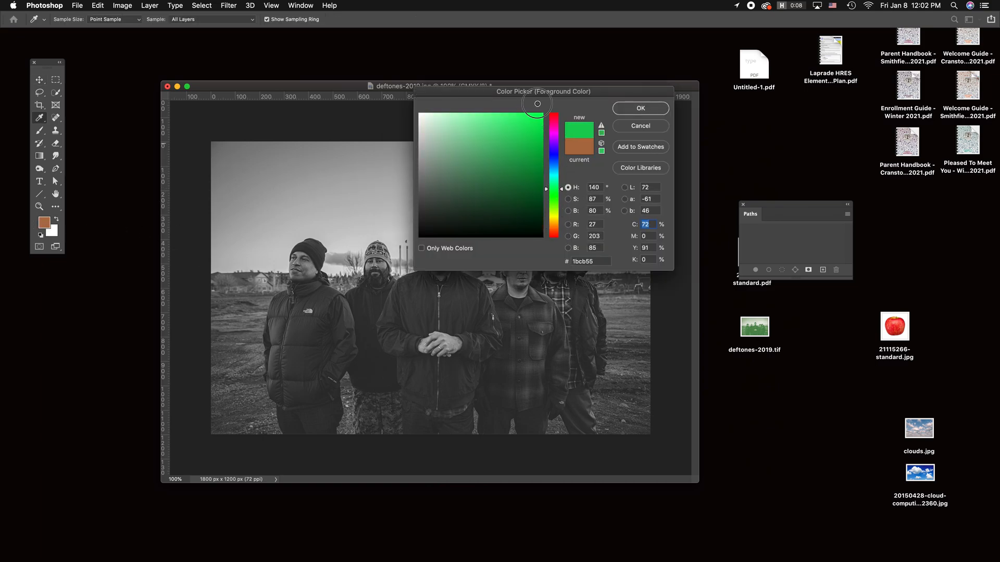
{"action": "left_click", "coordinate": [600, 127]}
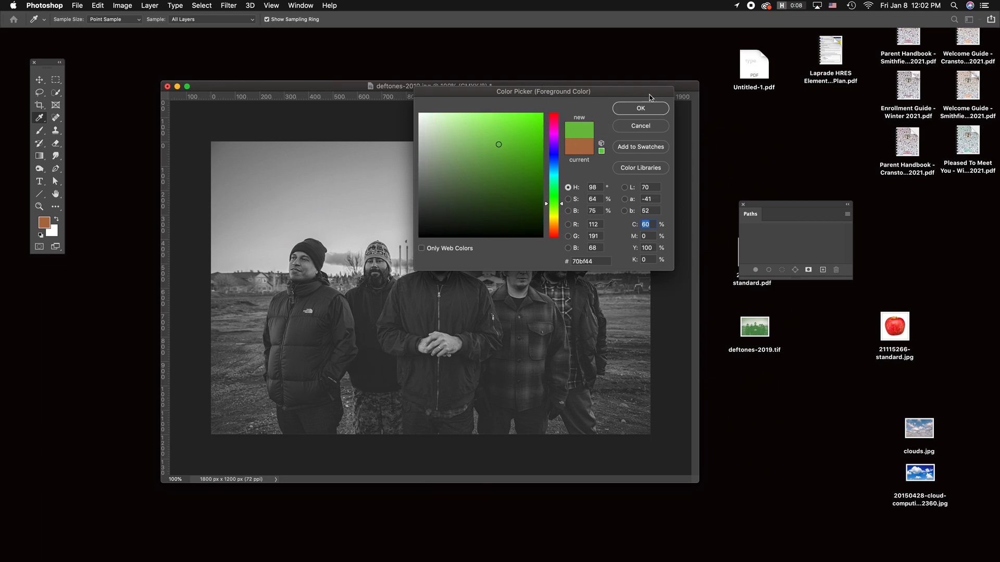
{"action": "left_click", "coordinate": [645, 109]}
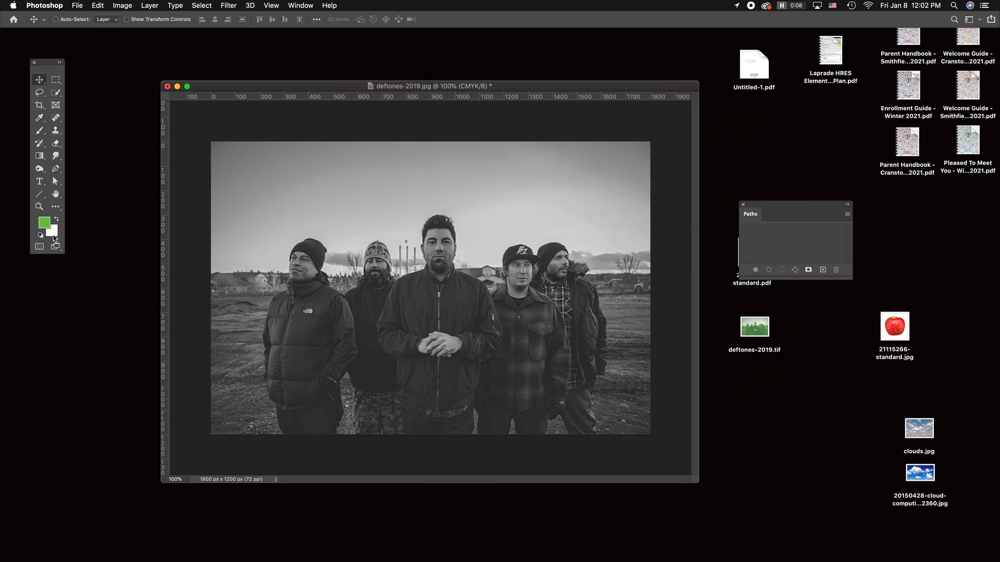
Step: Start a Gradient Map adjustment on the band photo and move its dialog clear of the image
{"action": "left_click", "coordinate": [122, 6]}
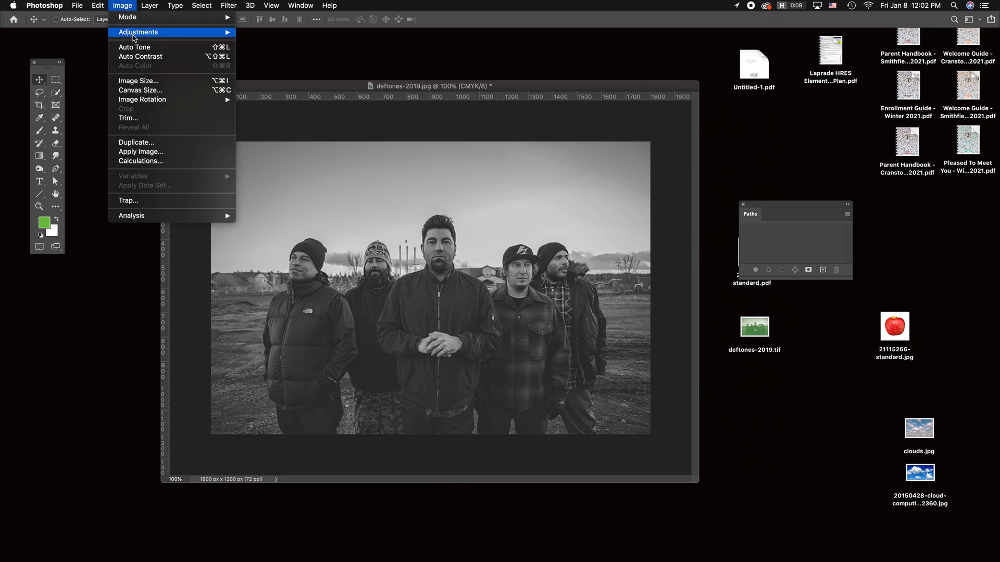
{"action": "mouse_move", "coordinate": [172, 33]}
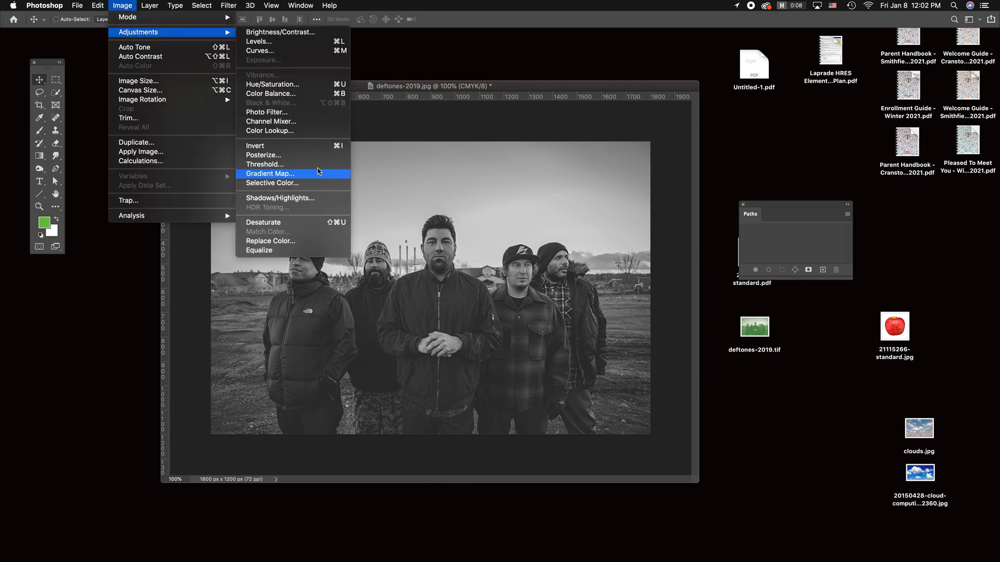
{"action": "left_click", "coordinate": [318, 174]}
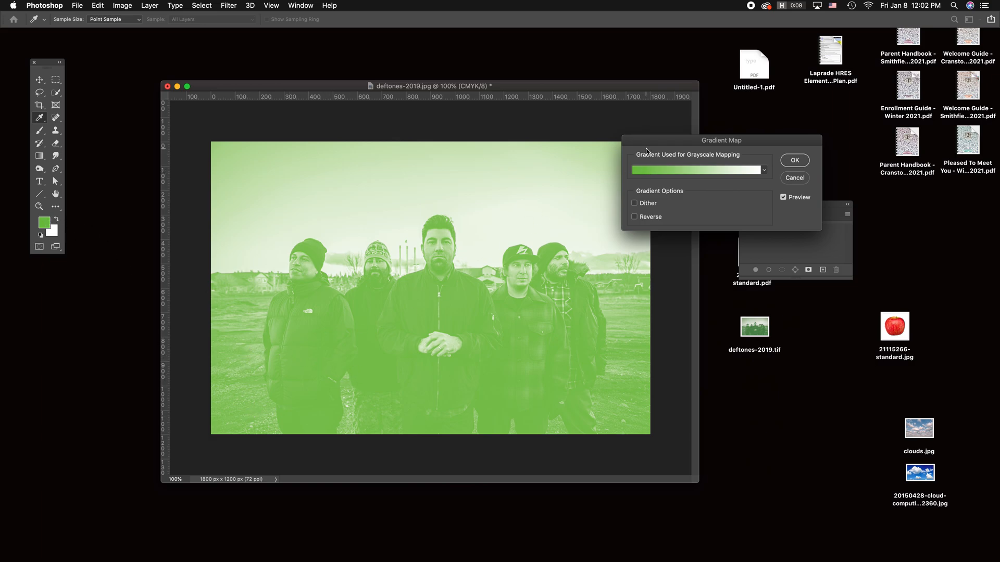
{"action": "left_click_drag", "start_coordinate": [654, 149], "coordinate": [753, 94]}
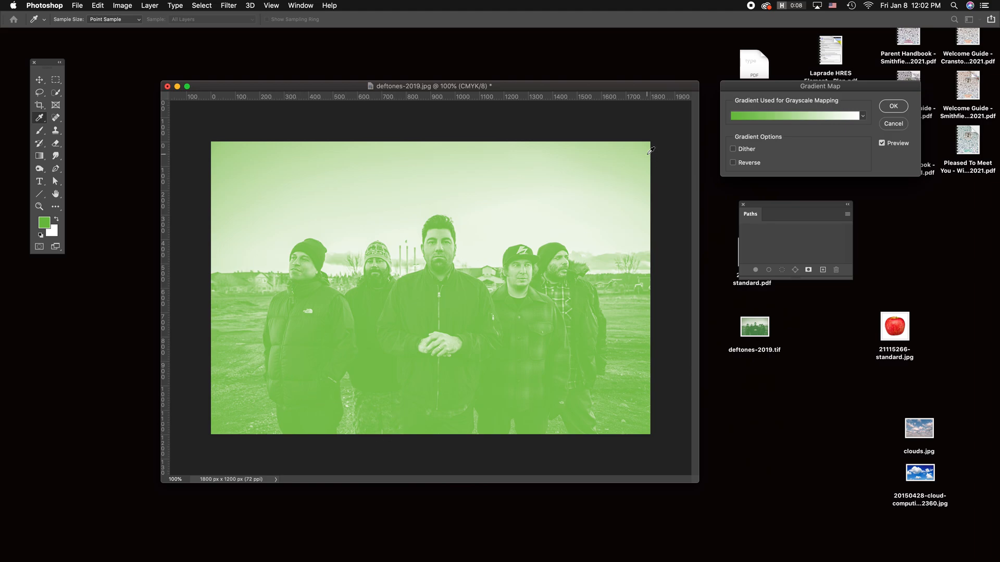
Step: Edit the green-to-white gradient, trying its midpoint at 23% and 17% before settling on a position slightly nearer the centre
{"action": "left_click", "coordinate": [812, 117]}
{"action": "left_click_drag", "start_coordinate": [750, 145], "coordinate": [799, 187]}
{"action": "mouse_move", "coordinate": [727, 349]}
{"action": "left_mouse_down"}
{"action": "mouse_move", "coordinate": [770, 348]}
{"action": "mouse_move", "coordinate": [728, 349]}
{"action": "left_mouse_up"}
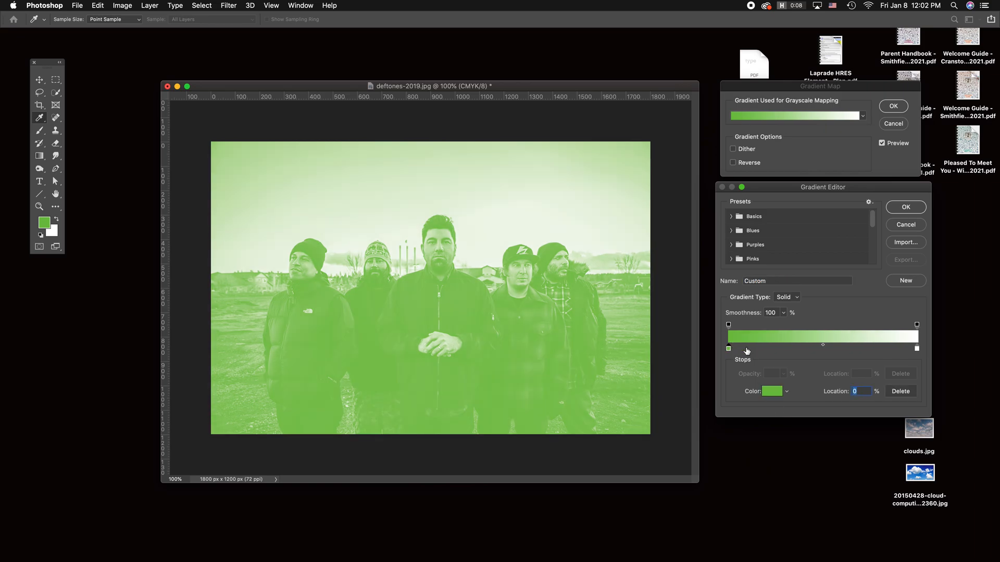
{"action": "left_click_drag", "start_coordinate": [823, 345], "coordinate": [771, 351]}
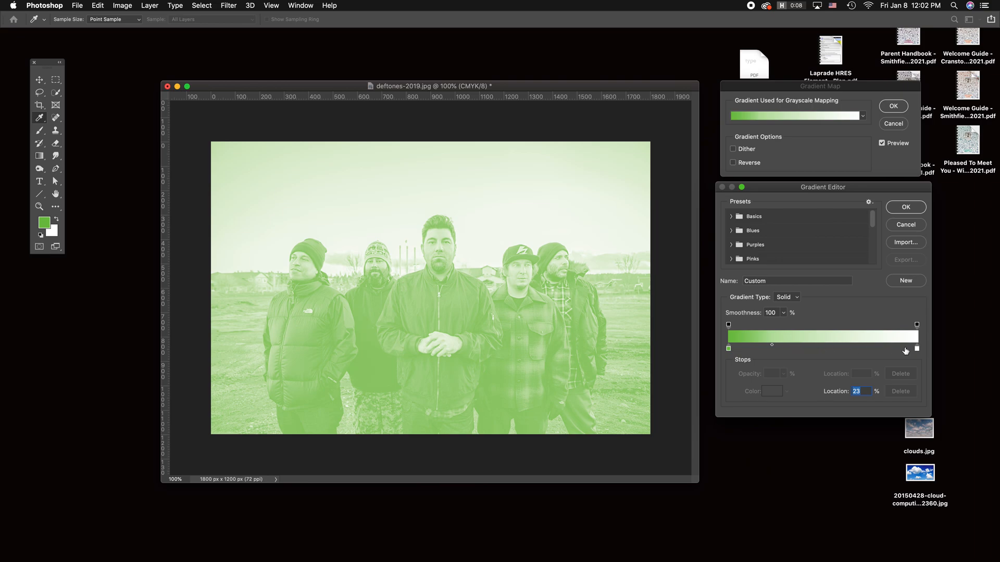
{"action": "mouse_move", "coordinate": [774, 349]}
{"action": "left_mouse_down"}
{"action": "mouse_move", "coordinate": [821, 351]}
{"action": "mouse_move", "coordinate": [744, 351]}
{"action": "mouse_move", "coordinate": [827, 350]}
{"action": "mouse_move", "coordinate": [764, 349]}
{"action": "left_mouse_up"}
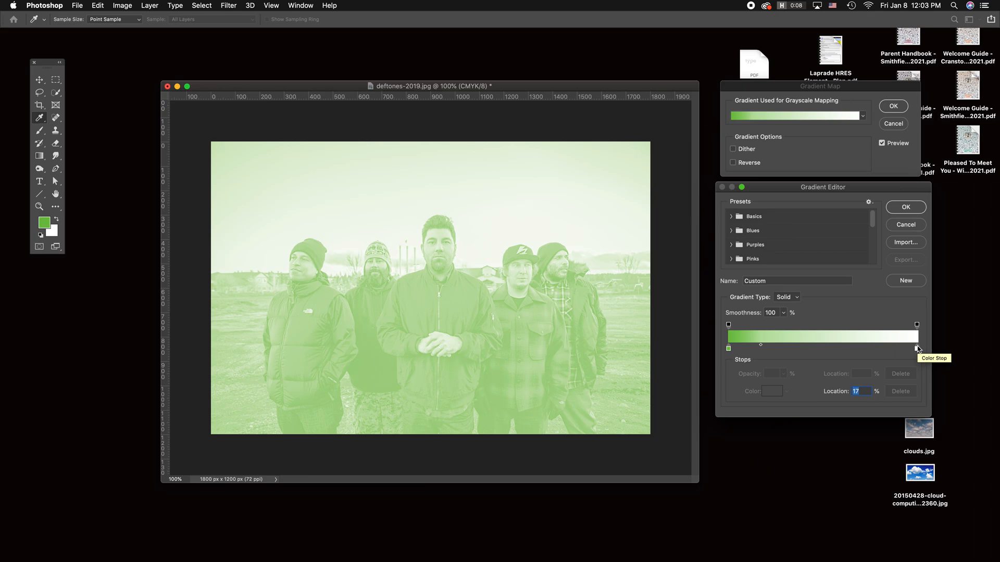
{"action": "left_click_drag", "start_coordinate": [760, 345], "coordinate": [800, 344]}
Step: Recolour the gradient's green stop as light blue #5ebfd1 and apply the gradient map to the photo
{"action": "left_click", "coordinate": [729, 348]}
{"action": "left_click", "coordinate": [771, 393]}
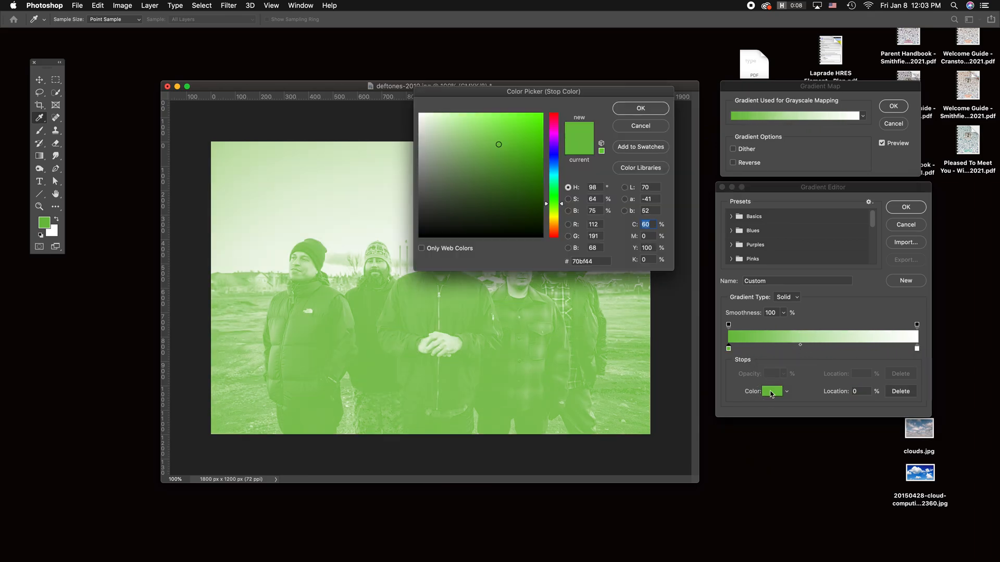
{"action": "left_click_drag", "start_coordinate": [615, 91], "coordinate": [754, 75]}
{"action": "left_click", "coordinate": [660, 174]}
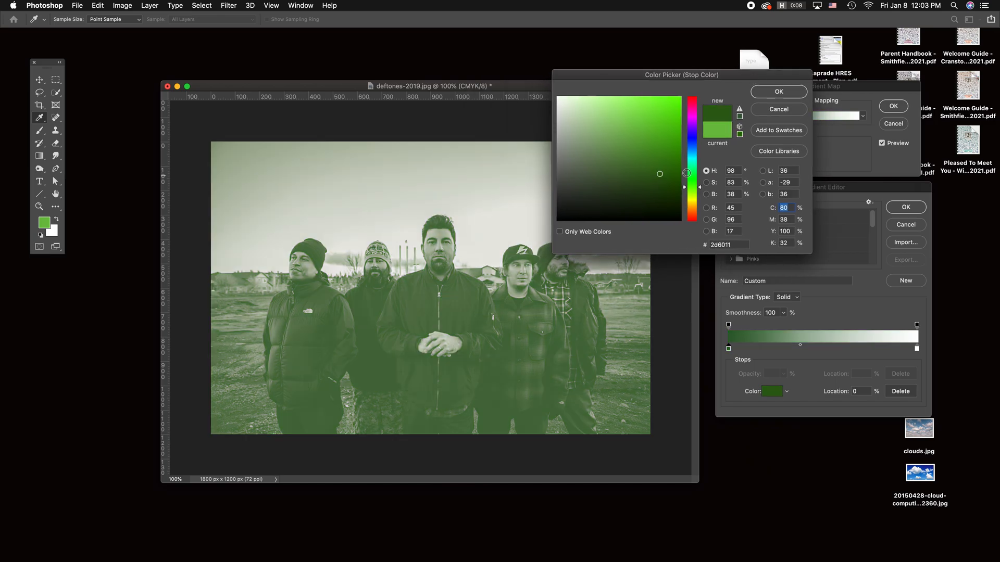
{"action": "left_click", "coordinate": [692, 156]}
{"action": "left_click_drag", "start_coordinate": [661, 133], "coordinate": [625, 119]}
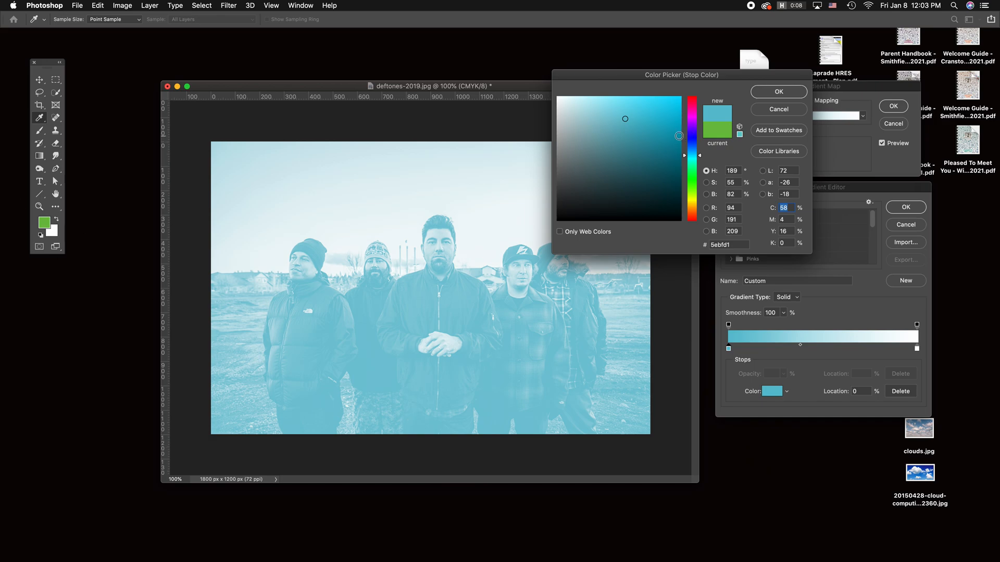
{"action": "left_click", "coordinate": [771, 93]}
{"action": "left_click", "coordinate": [909, 209]}
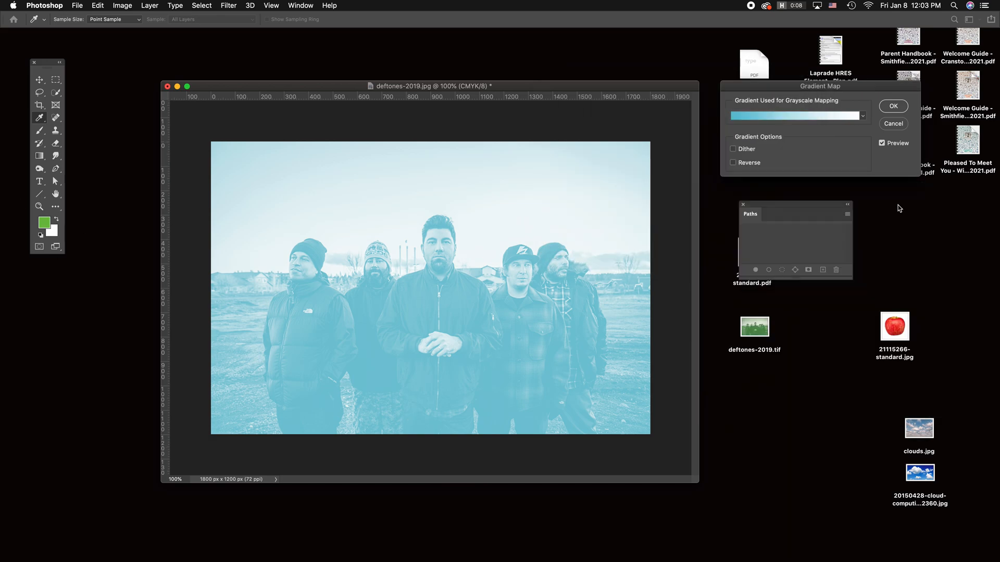
{"action": "left_click", "coordinate": [893, 106]}
{"action": "key", "text": "v"}
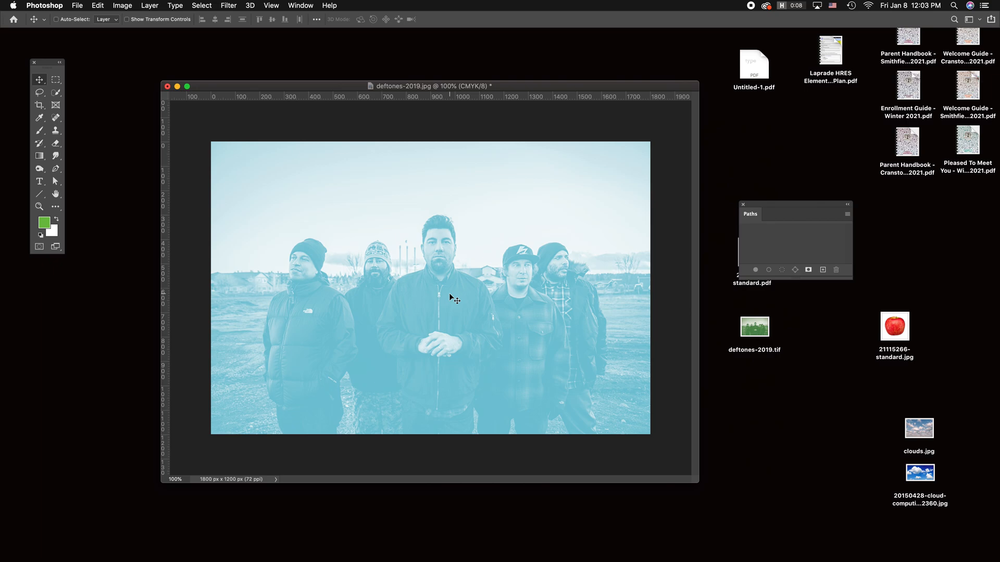
Step: Save the recoloured band photo as a TIFF on the Desktop, replacing deftones-2019.tif, and close the document
{"action": "left_click", "coordinate": [76, 5]}
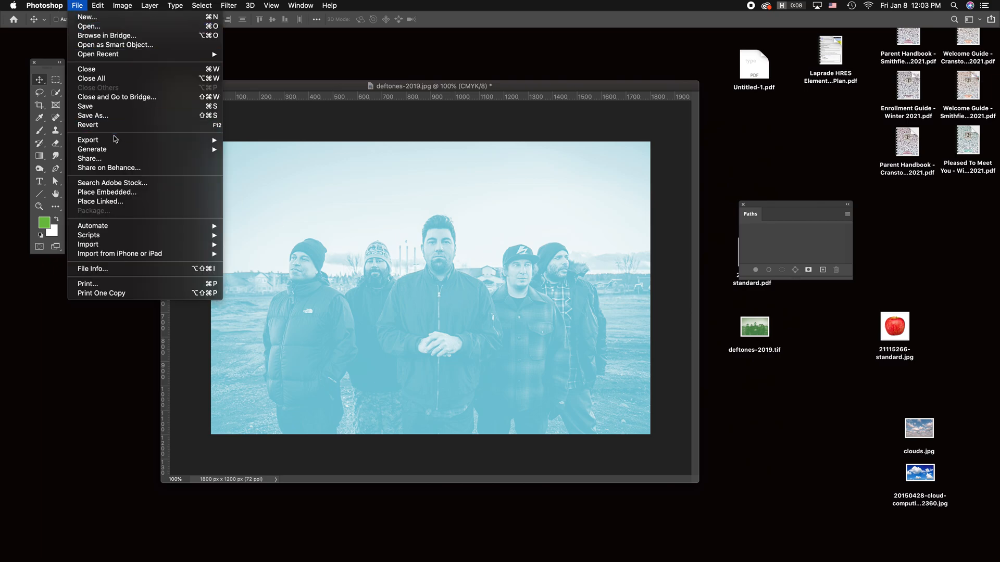
{"action": "left_click", "coordinate": [115, 116]}
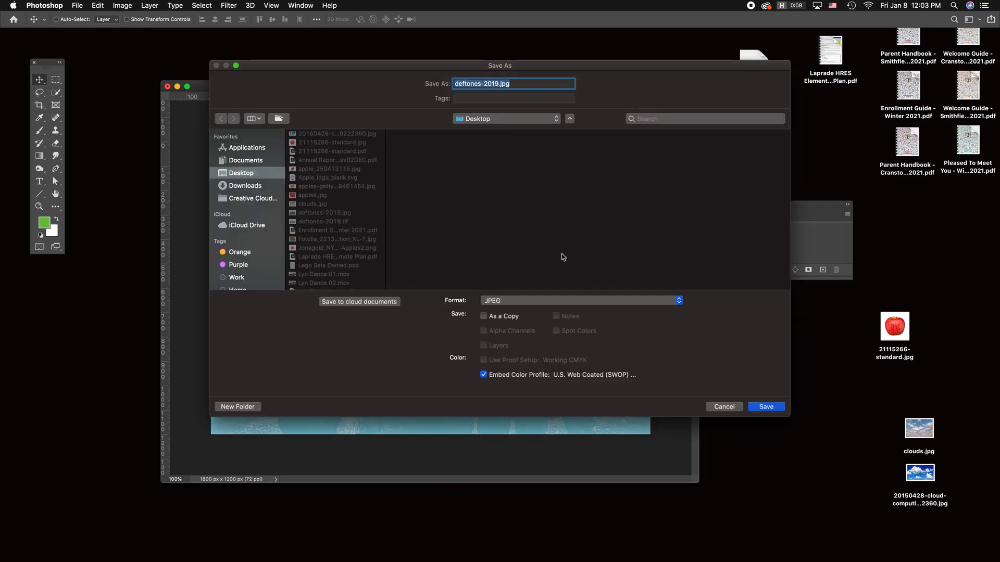
{"action": "left_click", "coordinate": [553, 300]}
{"action": "left_click", "coordinate": [556, 363]}
{"action": "left_click", "coordinate": [778, 409]}
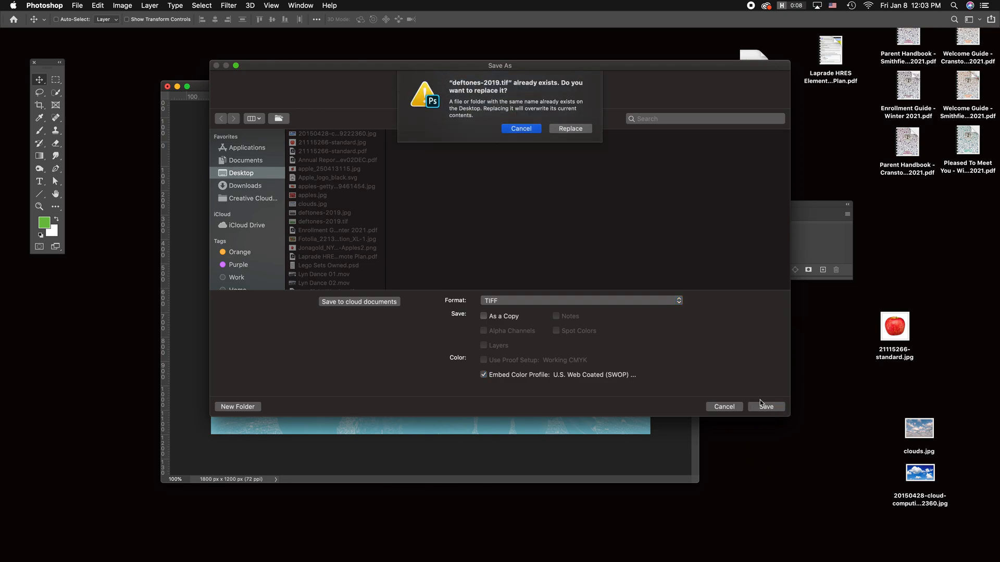
{"action": "left_click", "coordinate": [573, 136]}
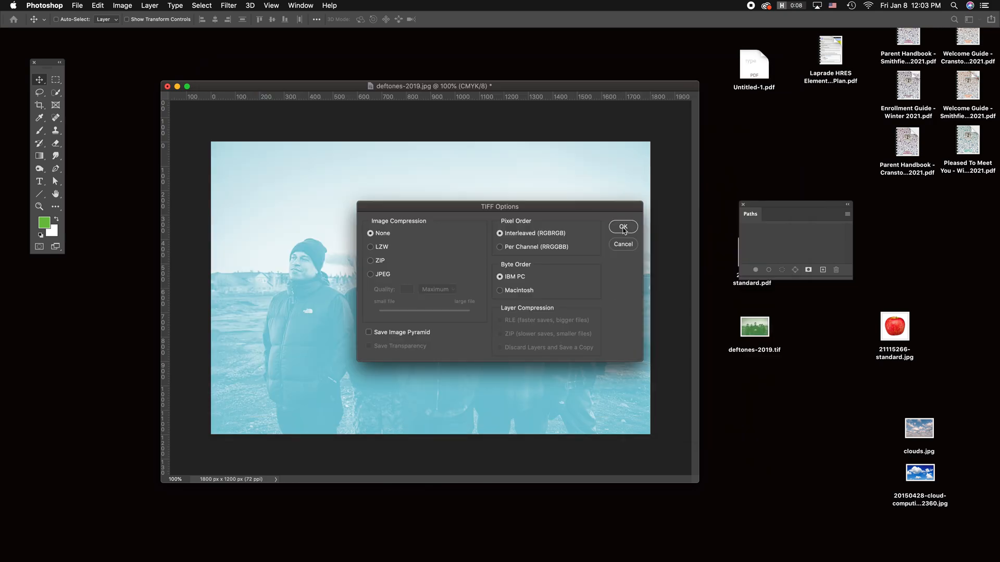
{"action": "left_click", "coordinate": [623, 227]}
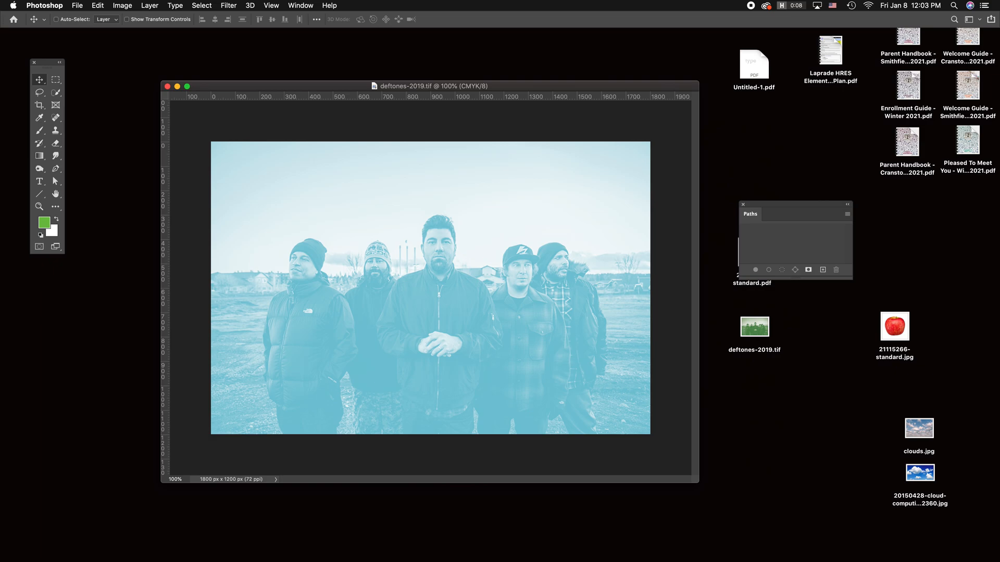
{"action": "left_click", "coordinate": [167, 87]}
Step: Open 21115266-standard.jpg from the desktop in Photoshop, then reposition and enlarge its window so canvas space surrounds the apple
{"action": "left_click", "coordinate": [584, 413]}
{"action": "left_click_drag", "start_coordinate": [902, 326], "coordinate": [343, 229]}
{"action": "right_click", "coordinate": [338, 232]}
{"action": "mouse_move", "coordinate": [372, 251]}
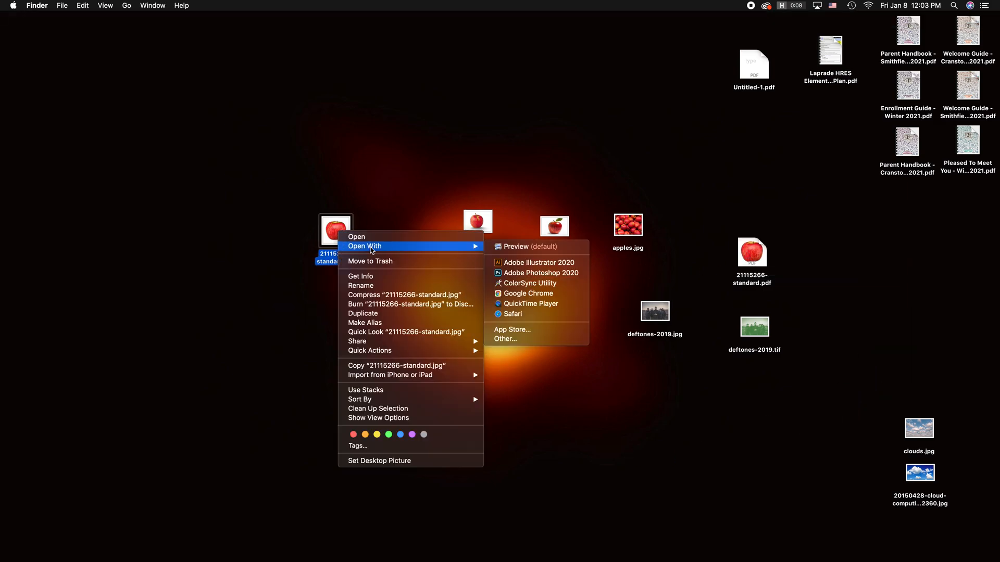
{"action": "left_click", "coordinate": [538, 273]}
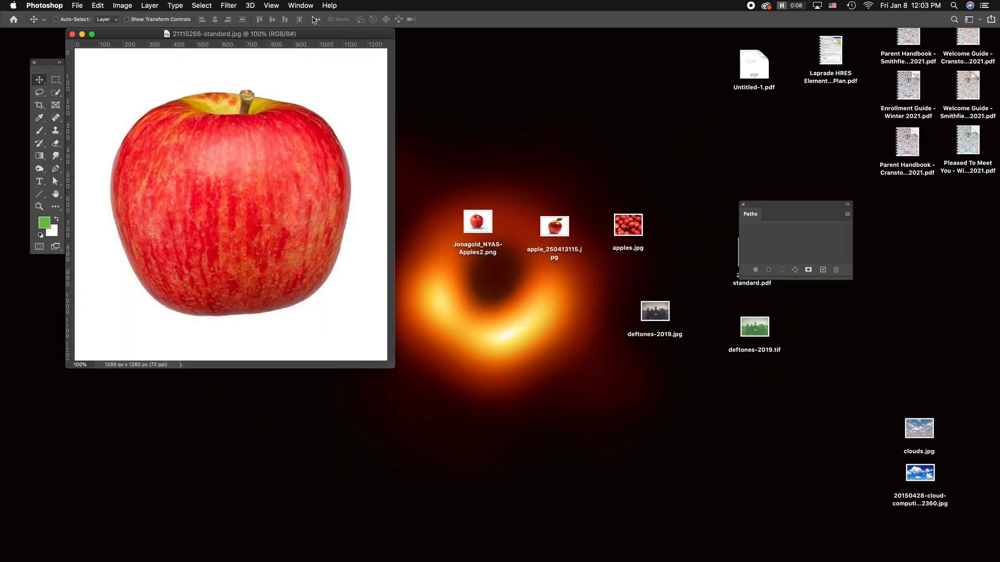
{"action": "left_click_drag", "start_coordinate": [317, 34], "coordinate": [420, 59]}
{"action": "left_click_drag", "start_coordinate": [496, 394], "coordinate": [704, 510]}
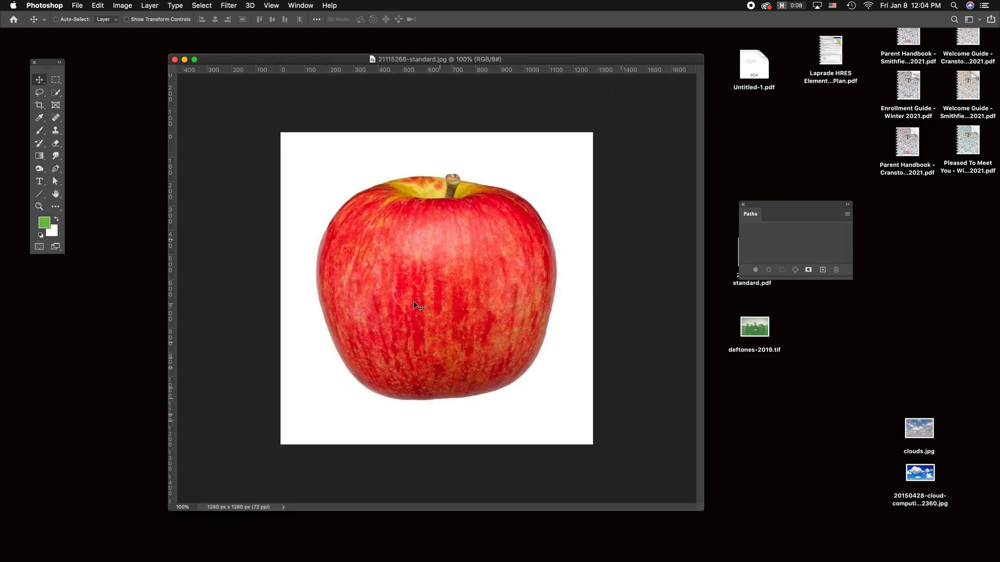
Step: Show the document's layers and convert the apple's locked Background into a regular layer with the default name Layer 0
{"action": "key", "text": "F7"}
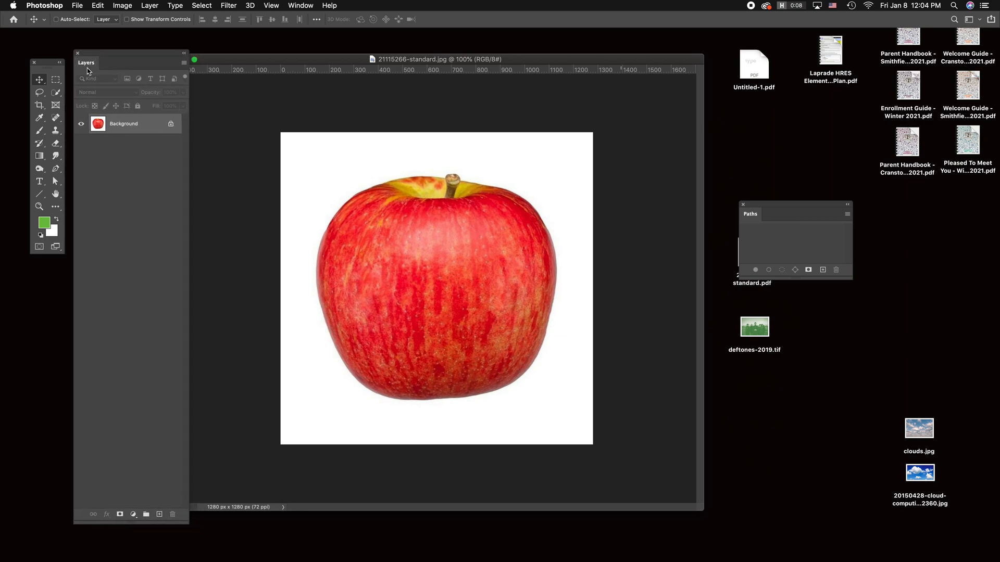
{"action": "right_click", "coordinate": [150, 125]}
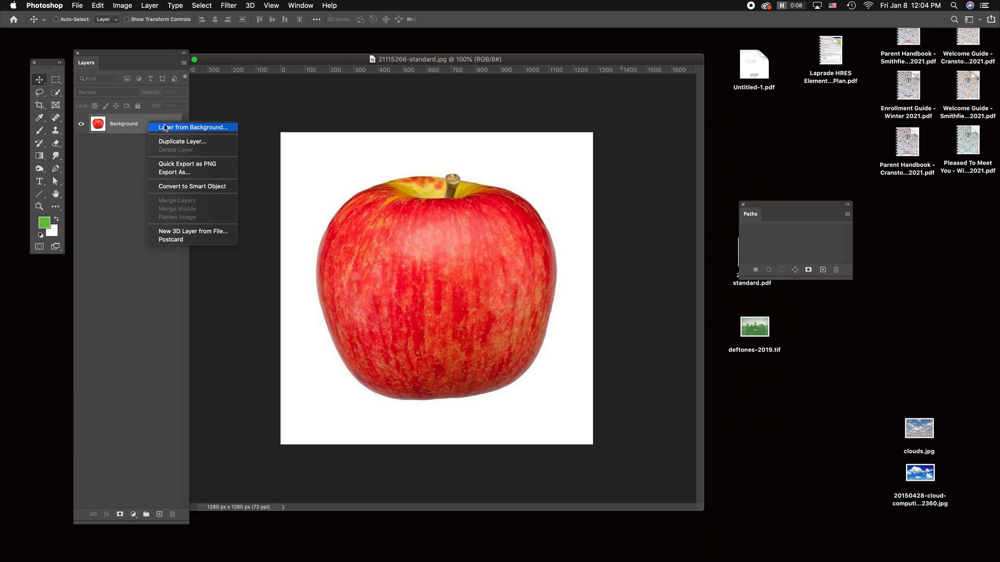
{"action": "left_click", "coordinate": [205, 128]}
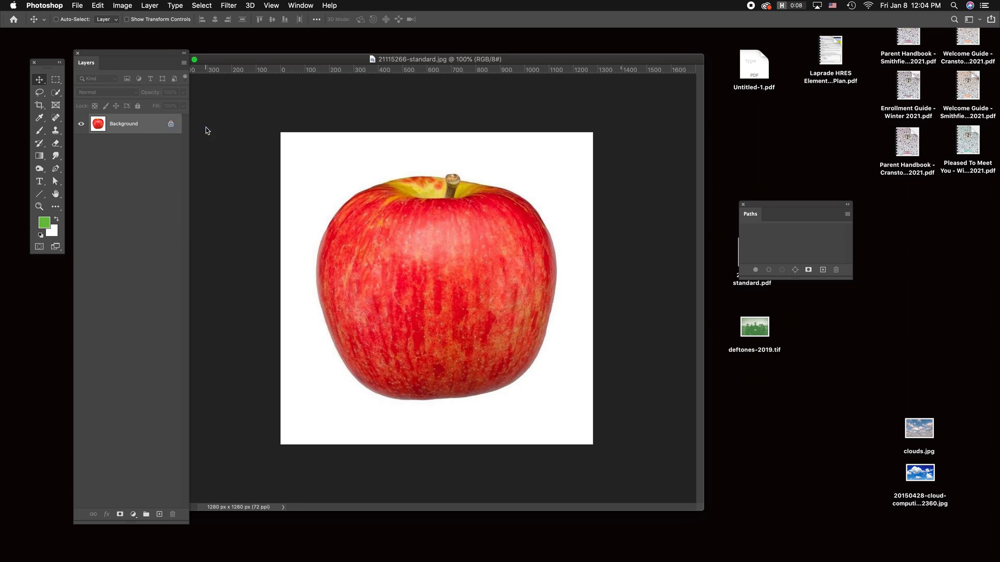
{"action": "left_click", "coordinate": [585, 266]}
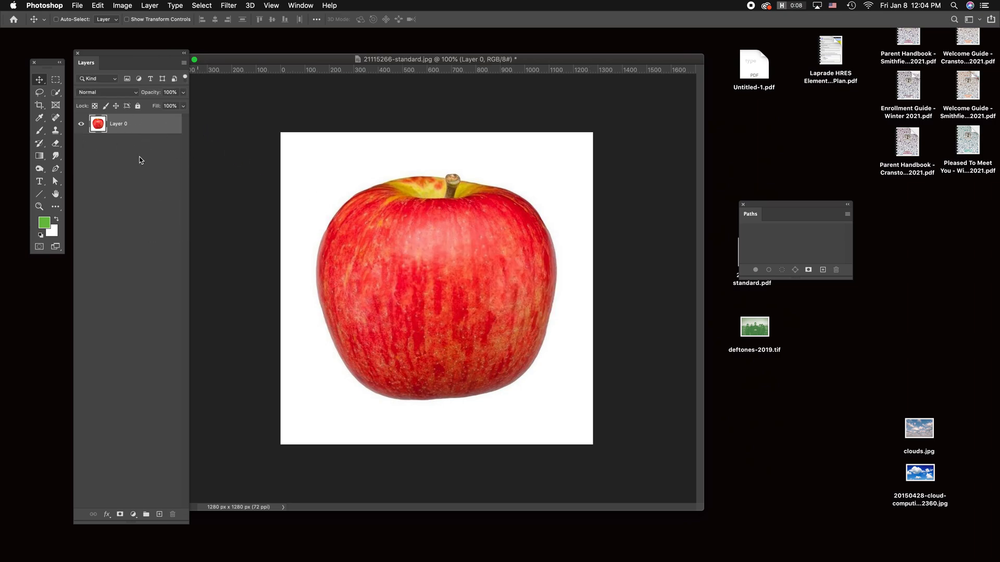
Step: Select the white area around the apple with the Quick Selection Tool, delete it to transparency and deselect
{"action": "left_click", "coordinate": [56, 94]}
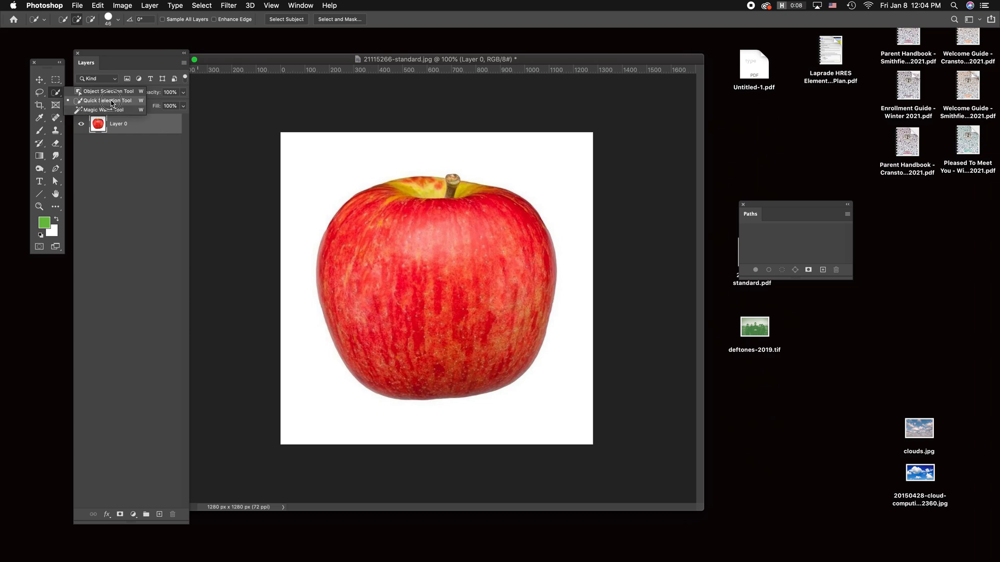
{"action": "left_click", "coordinate": [111, 101]}
{"action": "mouse_move", "coordinate": [323, 175]}
{"action": "left_mouse_down"}
{"action": "mouse_move", "coordinate": [370, 151]}
{"action": "mouse_move", "coordinate": [512, 159]}
{"action": "mouse_move", "coordinate": [578, 287]}
{"action": "mouse_move", "coordinate": [578, 366]}
{"action": "mouse_move", "coordinate": [451, 425]}
{"action": "mouse_move", "coordinate": [333, 374]}
{"action": "left_mouse_up"}
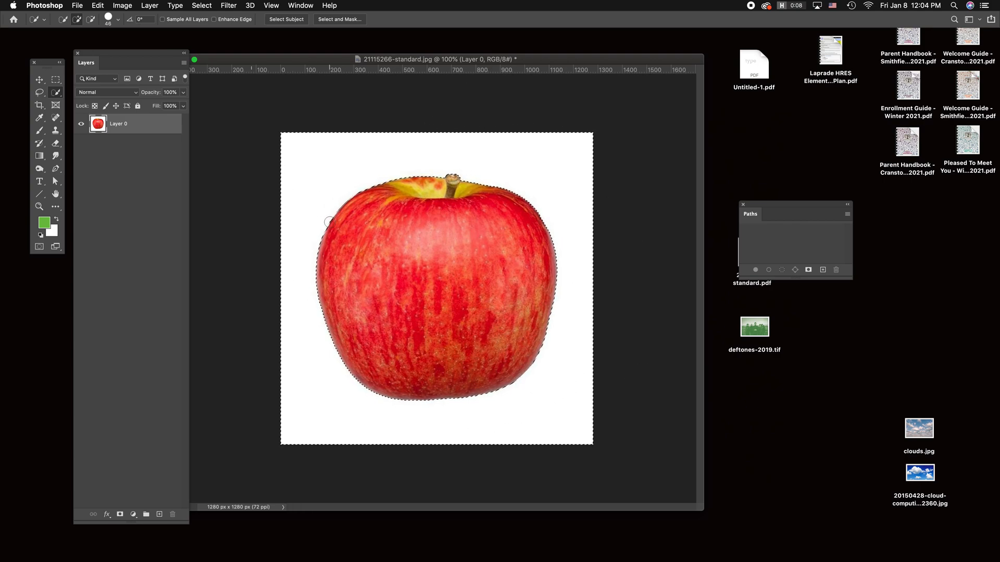
{"action": "key", "text": "Delete"}
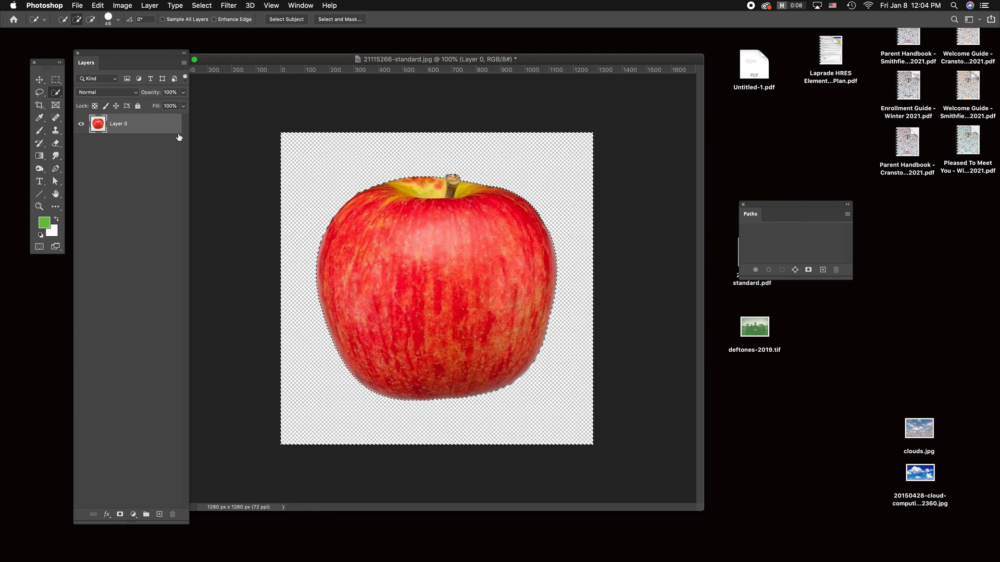
{"action": "key", "text": "super+d"}
Step: Move the cut-out apple's window aside, open Jonagold_NYAS-Apples2.png in Photoshop and shift the document window clear of the layer list
{"action": "left_click_drag", "start_coordinate": [592, 58], "coordinate": [372, 301]}
{"action": "left_click", "coordinate": [484, 224]}
{"action": "right_click", "coordinate": [484, 223]}
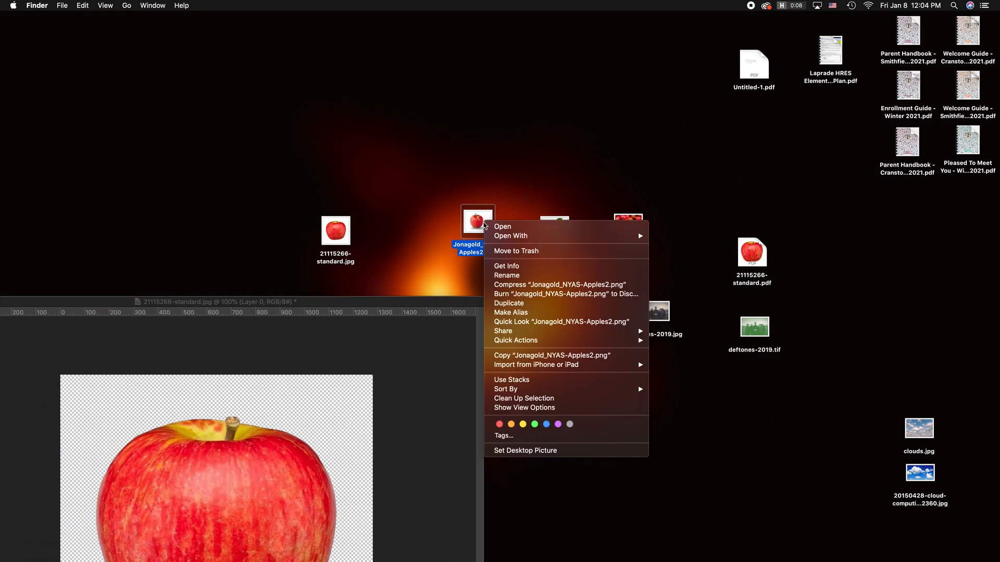
{"action": "mouse_move", "coordinate": [510, 238]}
{"action": "left_click", "coordinate": [717, 263]}
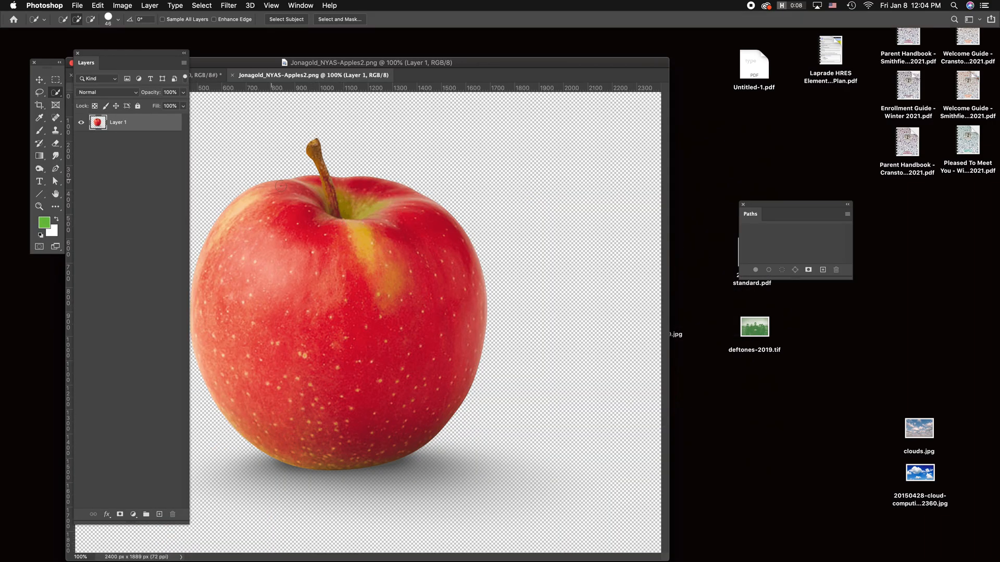
{"action": "left_click_drag", "start_coordinate": [411, 75], "coordinate": [560, 70]}
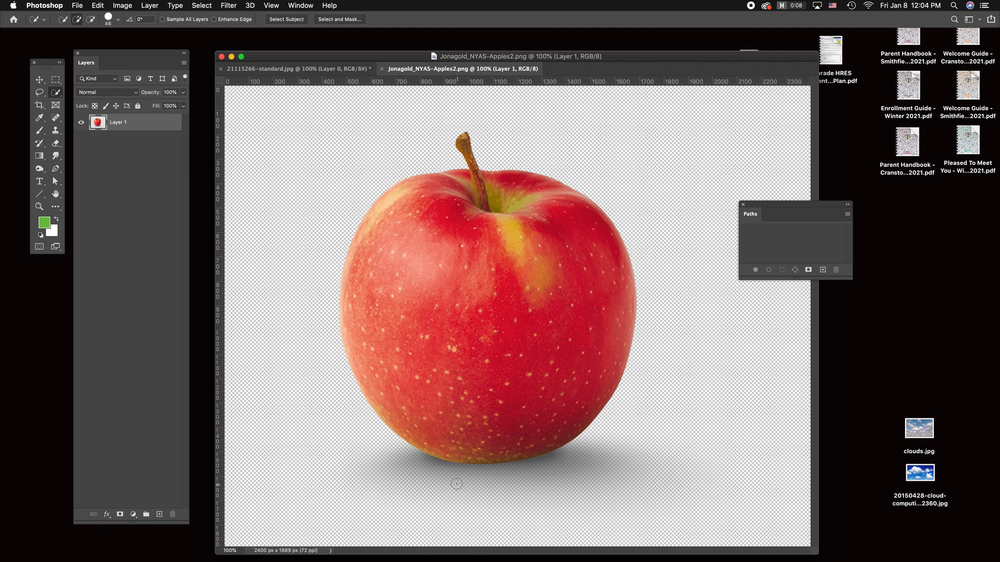
Step: Flatten the Jonagold apple image and select the white background and shadow around the apple with Quick Selection
{"action": "left_click", "coordinate": [123, 5]}
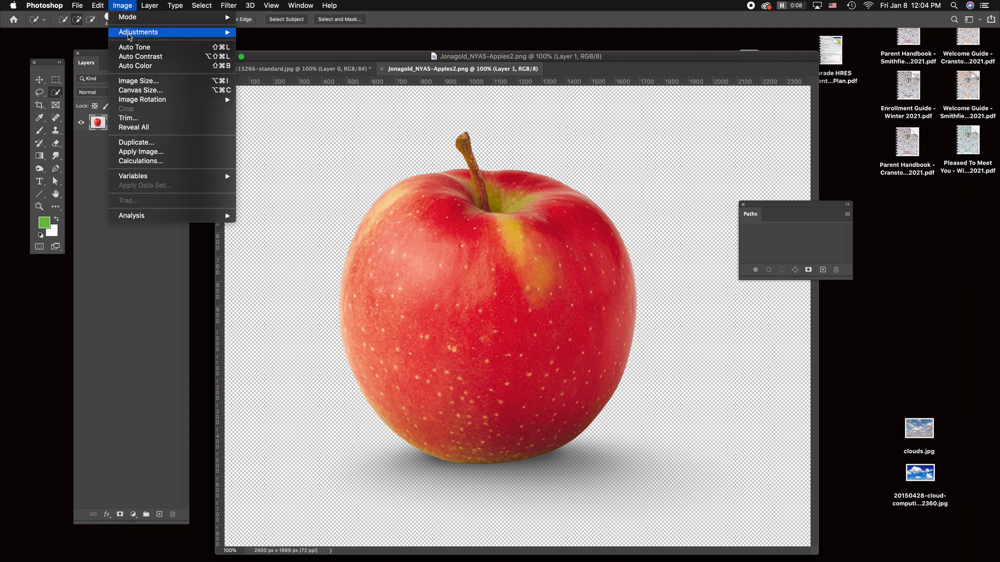
{"action": "mouse_move", "coordinate": [149, 5]}
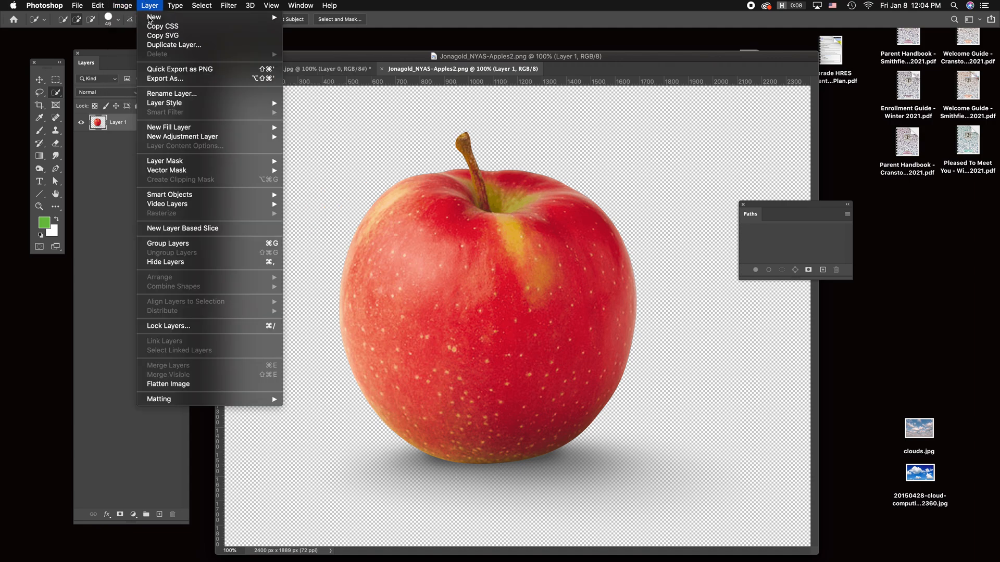
{"action": "left_click", "coordinate": [204, 386]}
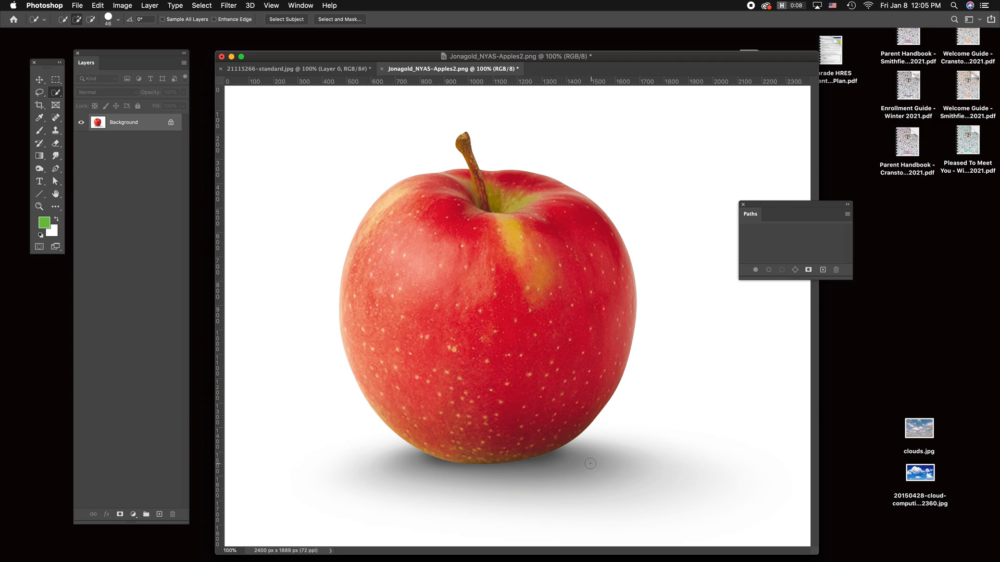
{"action": "mouse_move", "coordinate": [322, 159]}
{"action": "left_mouse_down"}
{"action": "mouse_move", "coordinate": [397, 92]}
{"action": "mouse_move", "coordinate": [616, 92]}
{"action": "mouse_move", "coordinate": [735, 184]}
{"action": "mouse_move", "coordinate": [733, 361]}
{"action": "left_mouse_up"}
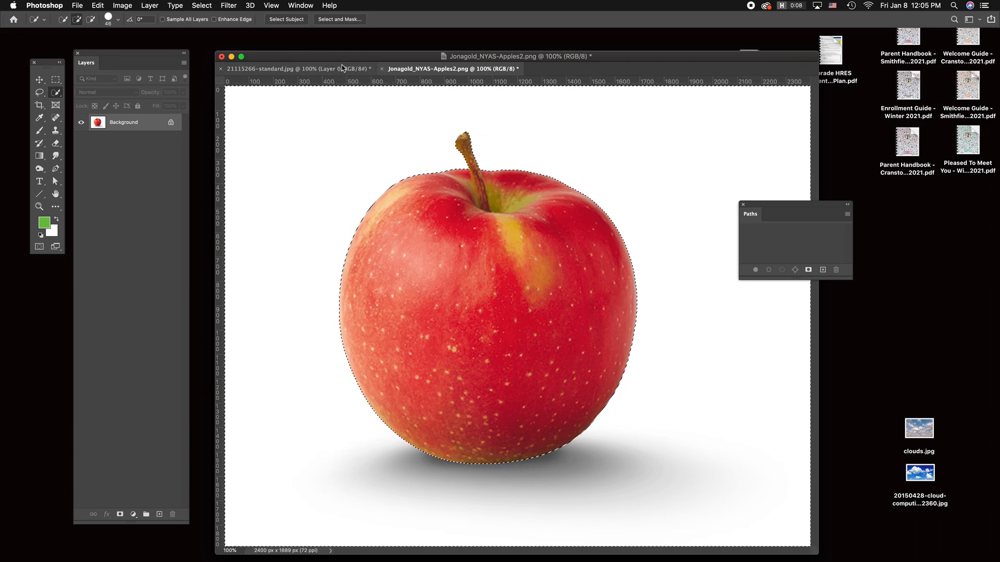
Step: Save a layered copy of the cut-out apple in 21115266-standard.jpg as a Photoshop PDF, preserving Photoshop editing capabilities
{"action": "left_click", "coordinate": [323, 69]}
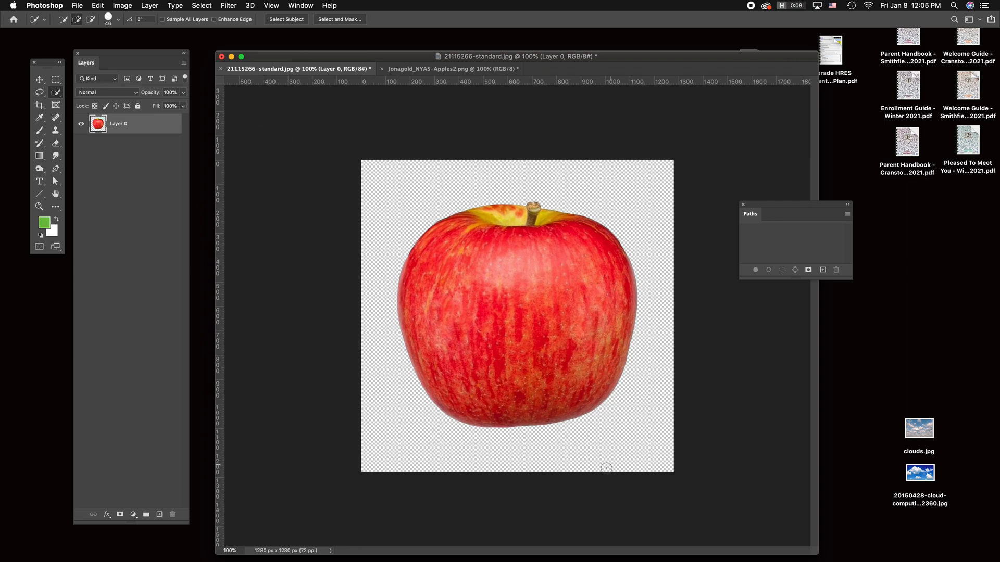
{"action": "left_click", "coordinate": [77, 6]}
{"action": "left_click", "coordinate": [102, 118]}
{"action": "left_click", "coordinate": [566, 301]}
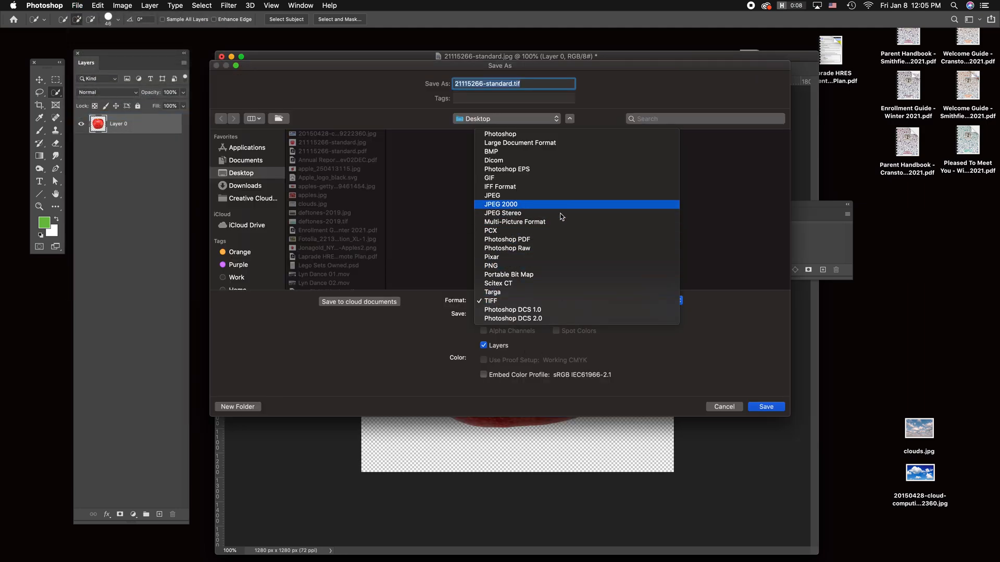
{"action": "left_click", "coordinate": [560, 240]}
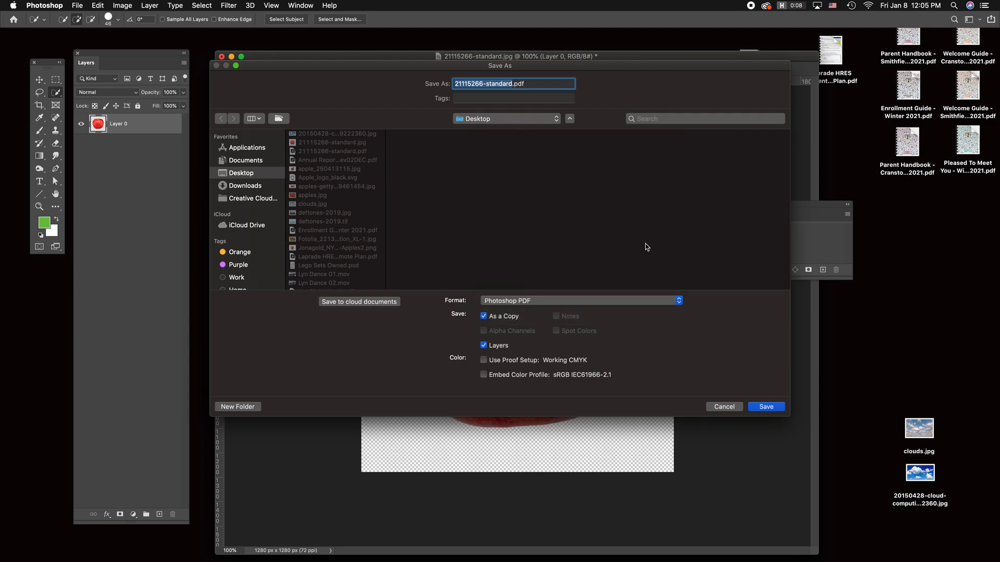
{"action": "left_click", "coordinate": [766, 407]}
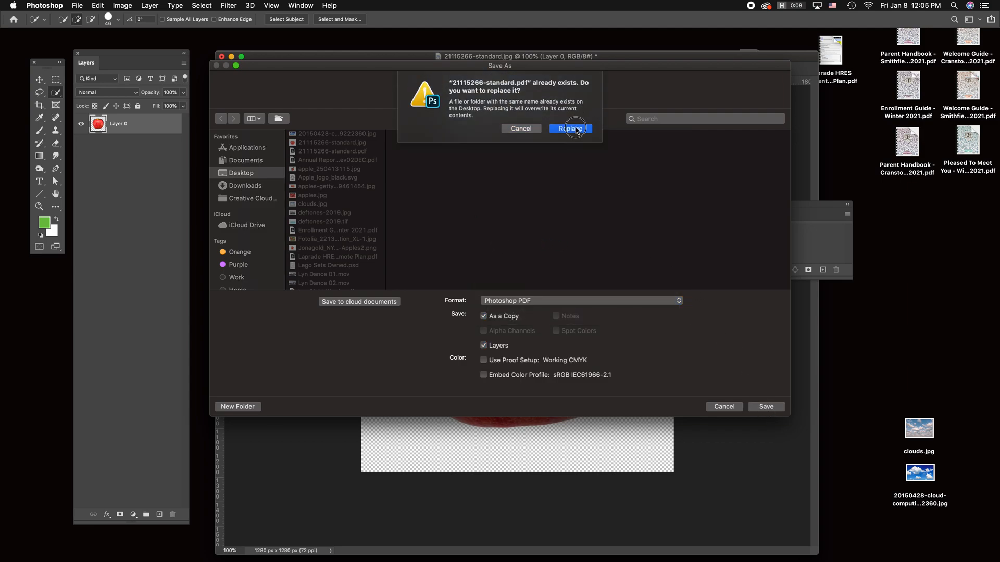
{"action": "left_click", "coordinate": [572, 128]}
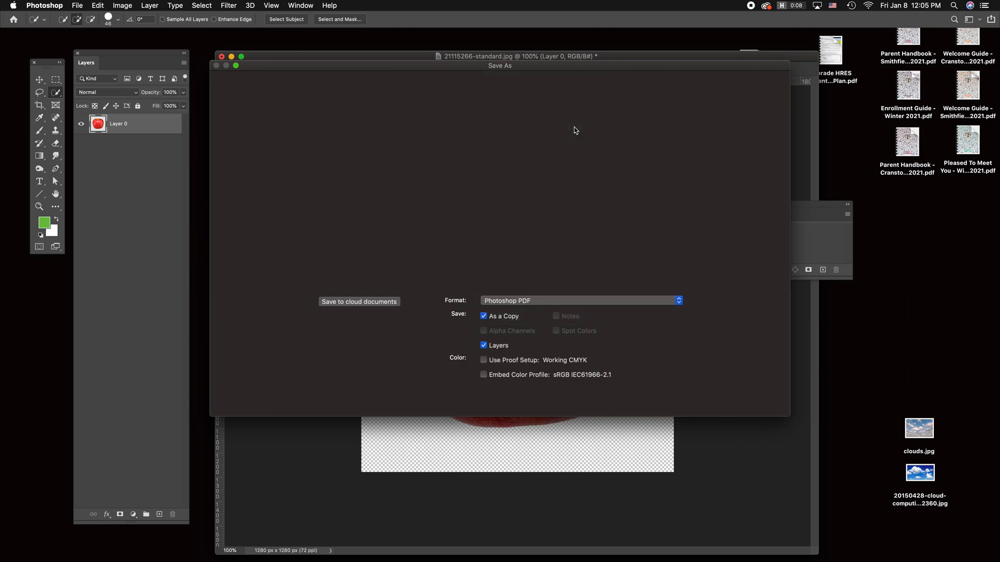
{"action": "left_click", "coordinate": [584, 202]}
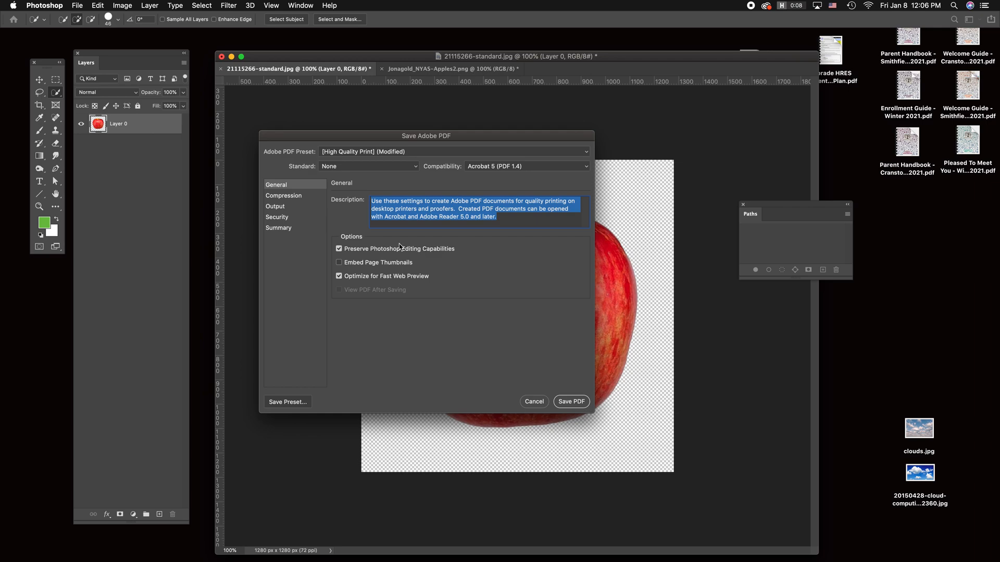
{"action": "left_click", "coordinate": [581, 408]}
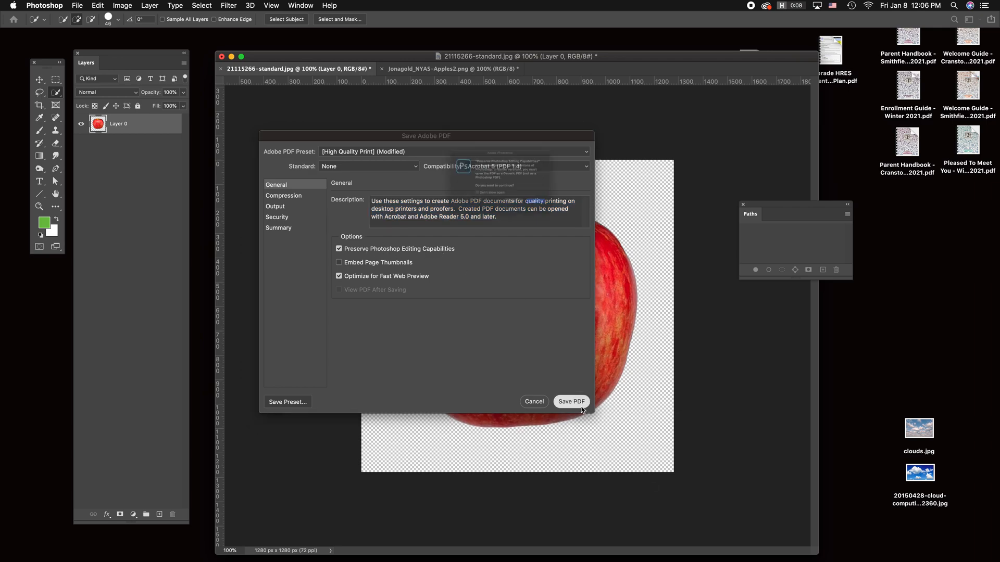
{"action": "left_click", "coordinate": [576, 228]}
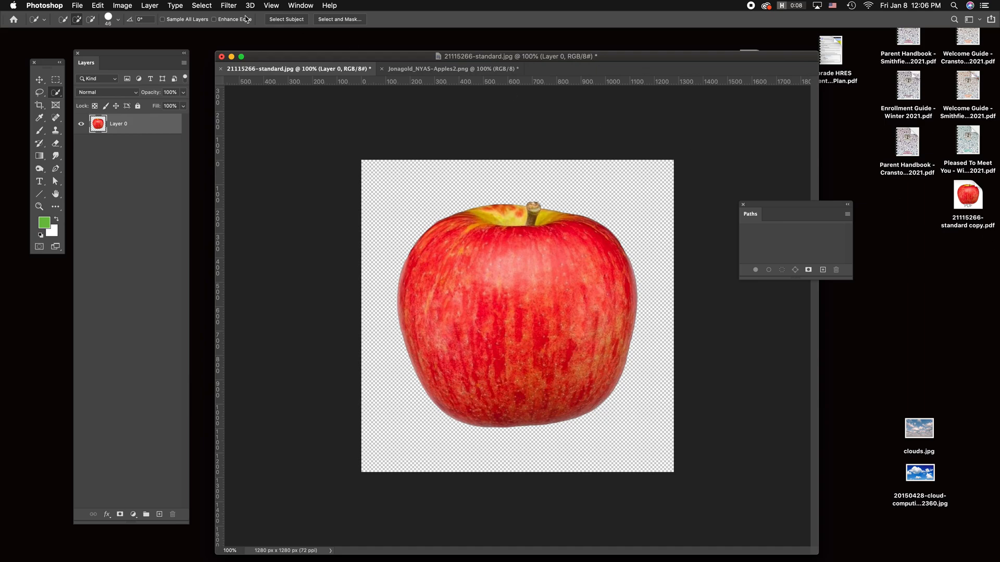
Step: Minimise the document window and place 21115266-standard copy.pdf and deftones-2019.tif side by side below the other desktop images
{"action": "left_click", "coordinate": [231, 57]}
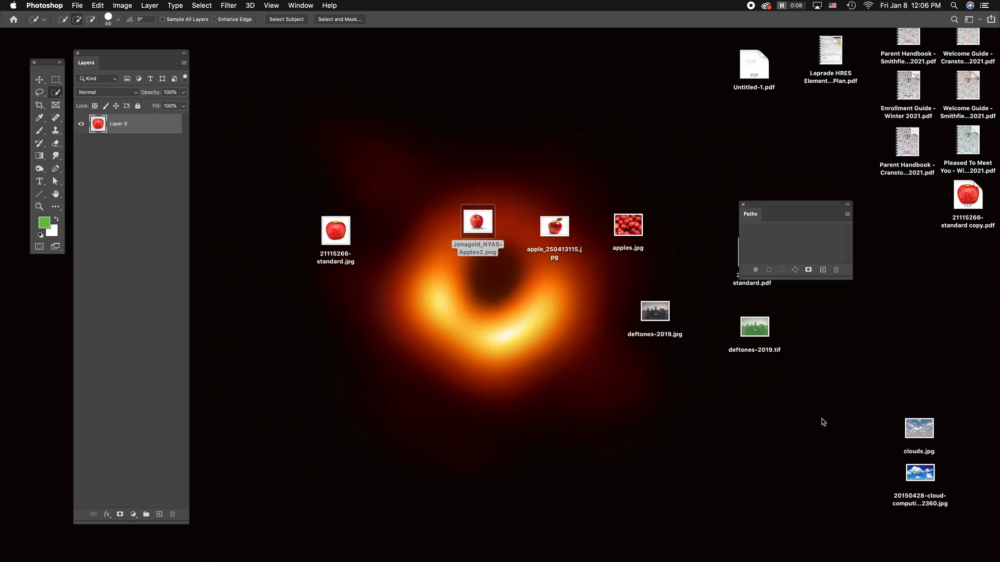
{"action": "left_click", "coordinate": [823, 422]}
{"action": "left_click_drag", "start_coordinate": [969, 197], "coordinate": [500, 371]}
{"action": "left_click_drag", "start_coordinate": [758, 347], "coordinate": [564, 398]}
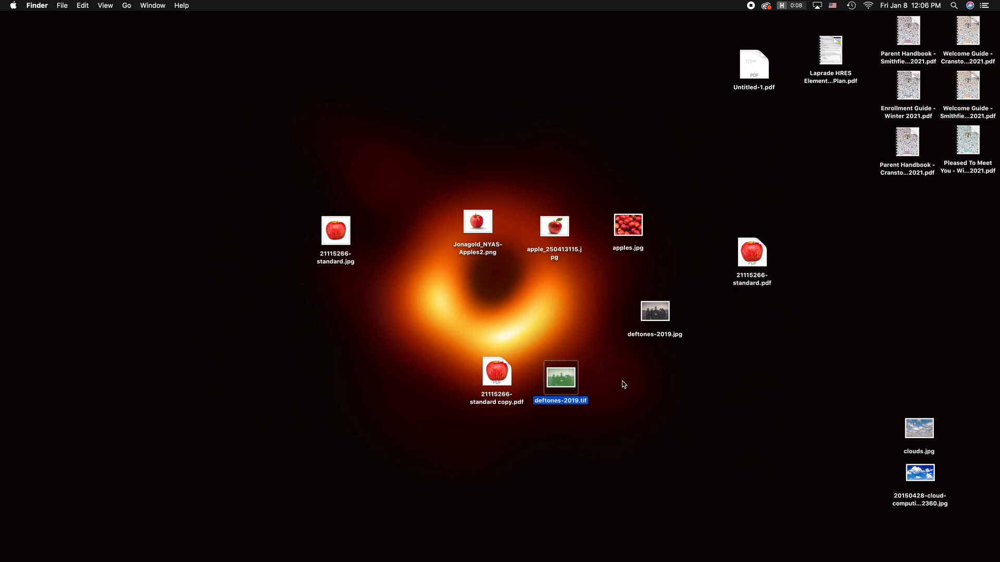
{"action": "left_click", "coordinate": [677, 408]}
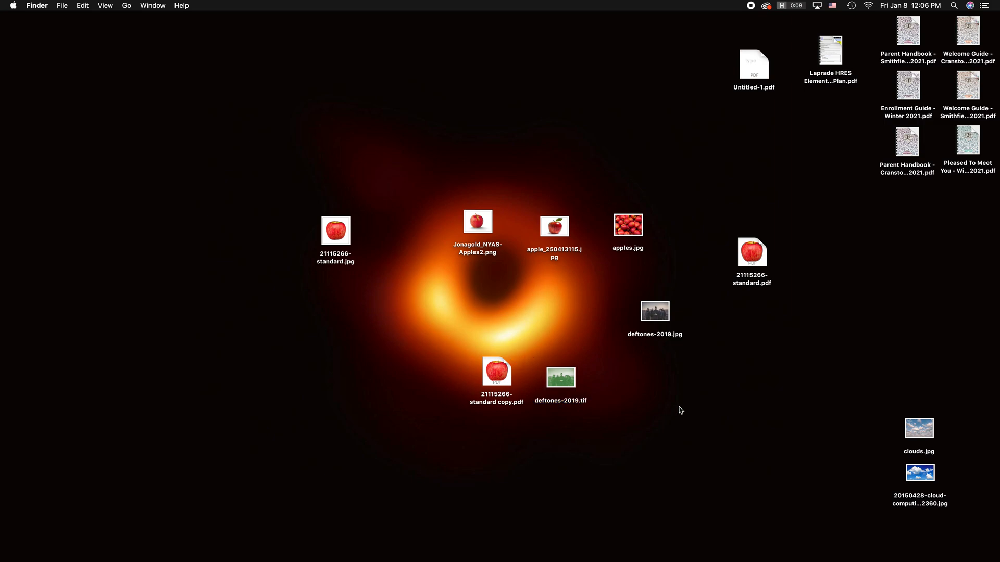
Step: Select clouds.jpg and the cloud-computing JPG together and move them up the desktop beside 21115266-standard.pdf
{"action": "mouse_move", "coordinate": [356, 544]}
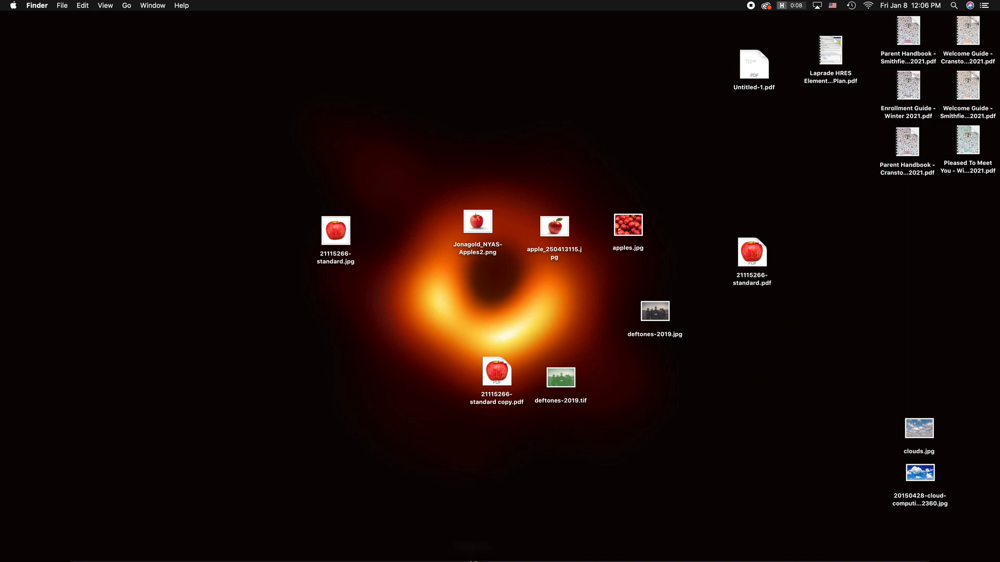
{"action": "mouse_move", "coordinate": [470, 552]}
{"action": "left_click", "coordinate": [362, 548]}
{"action": "left_click_drag", "start_coordinate": [860, 369], "coordinate": [934, 508]}
{"action": "left_click", "coordinate": [839, 398]}
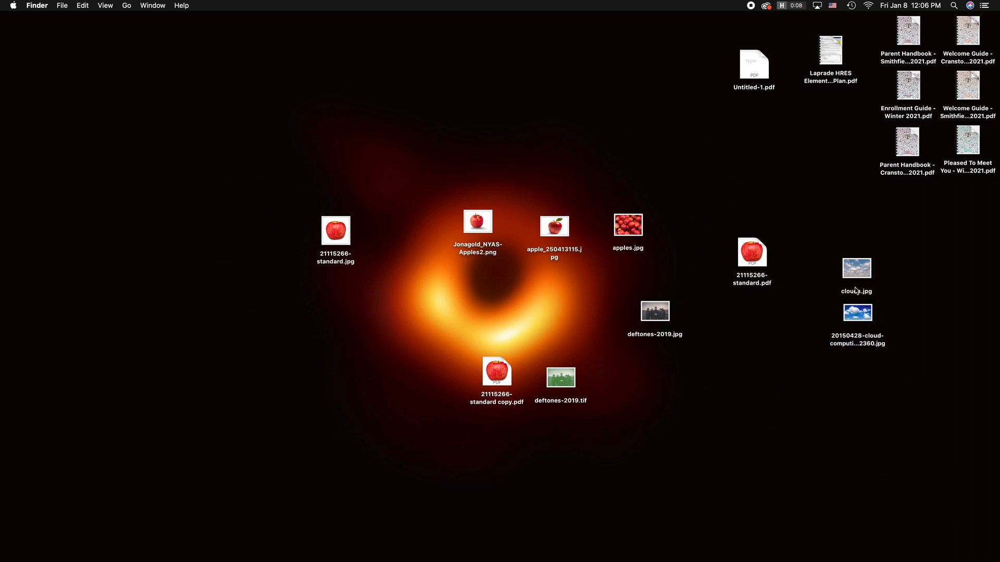
Step: Place the two cloud images side by side on the desktop and open the cloud-computing JPG in Adobe Photoshop 2020 in a reduced window
{"action": "left_click_drag", "start_coordinate": [854, 283], "coordinate": [793, 362]}
{"action": "left_click_drag", "start_coordinate": [846, 315], "coordinate": [737, 349]}
{"action": "right_click", "coordinate": [749, 349]}
{"action": "mouse_move", "coordinate": [783, 342]}
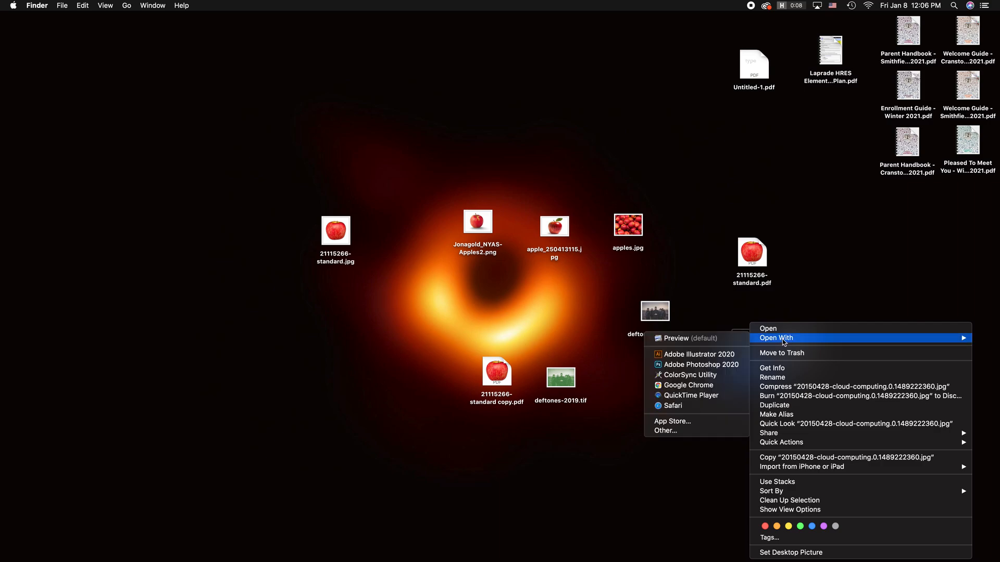
{"action": "left_click", "coordinate": [698, 365]}
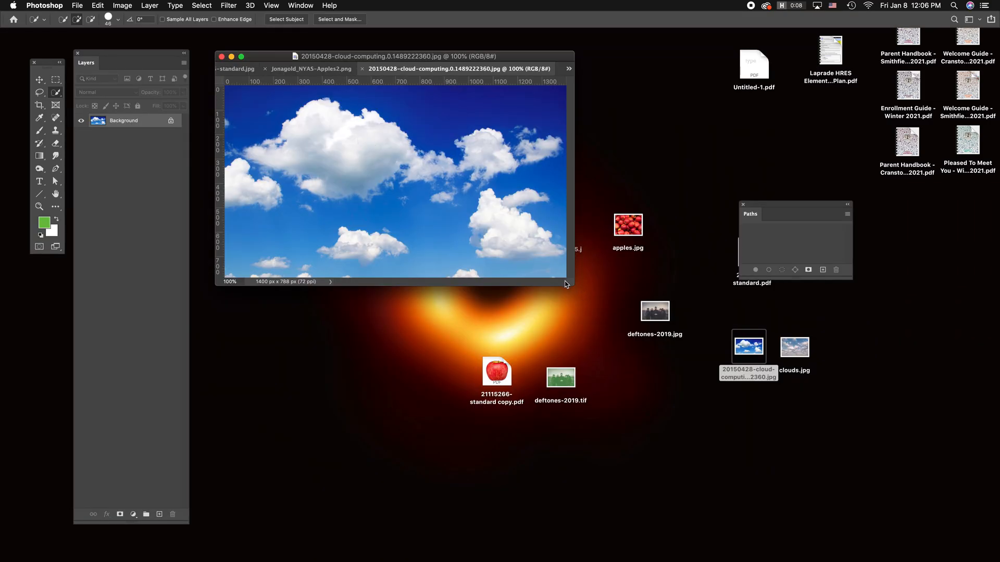
{"action": "left_click_drag", "start_coordinate": [567, 285], "coordinate": [725, 453]}
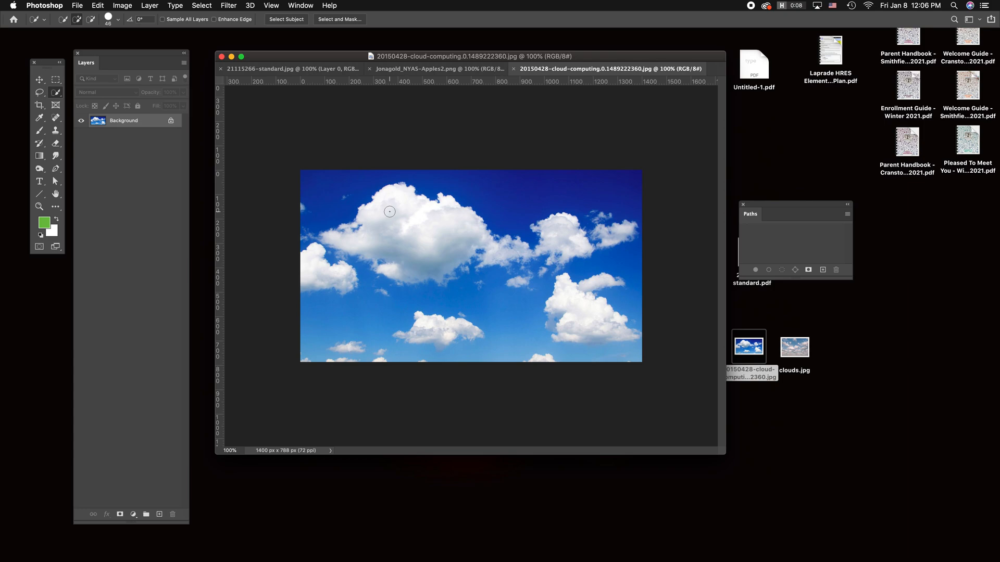
Step: Resize the cloud-computing image to a height of 12 inches with proportions kept
{"action": "left_click", "coordinate": [122, 5]}
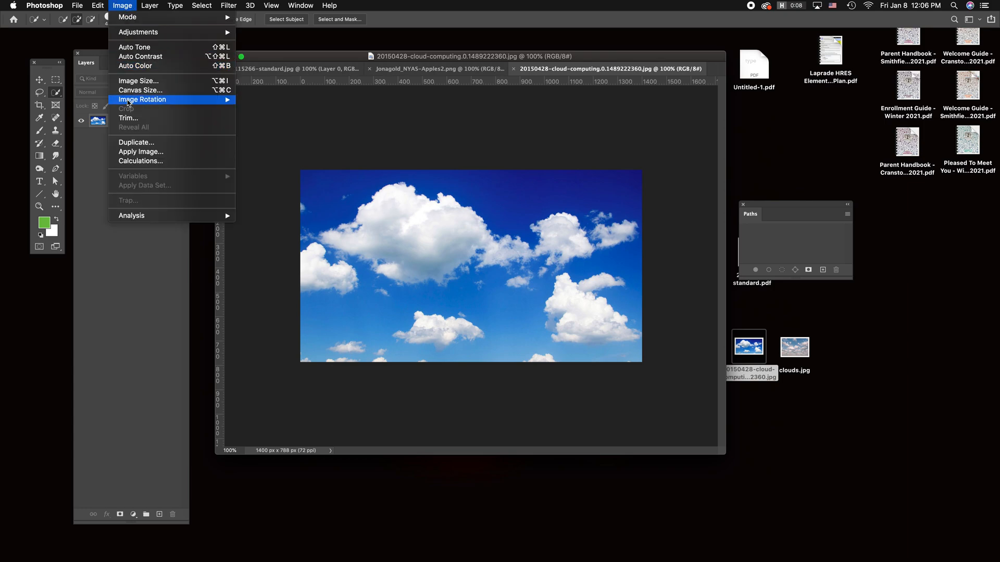
{"action": "left_click", "coordinate": [140, 82]}
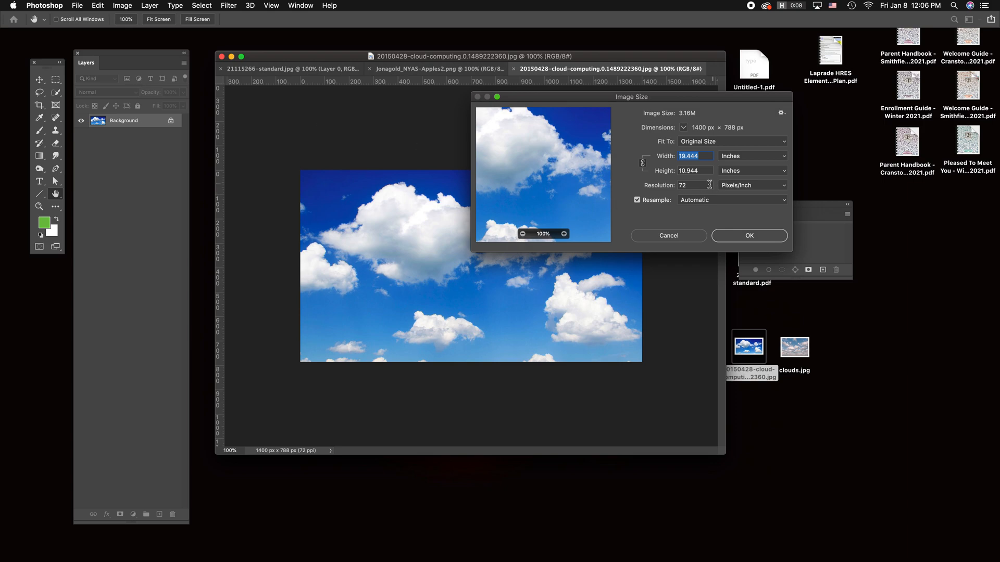
{"action": "left_click", "coordinate": [706, 169]}
{"action": "type", "text": "12"}
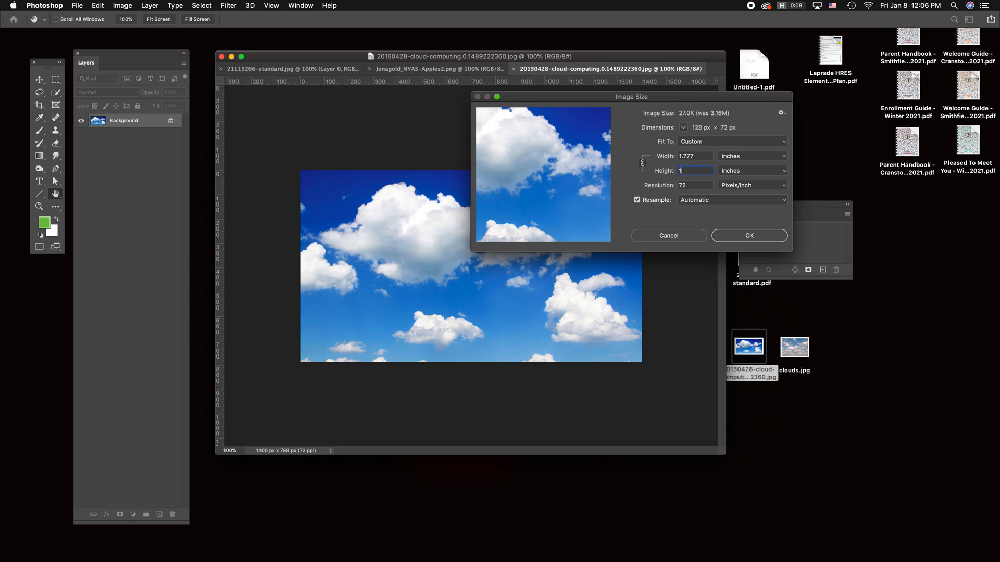
{"action": "left_click", "coordinate": [763, 237]}
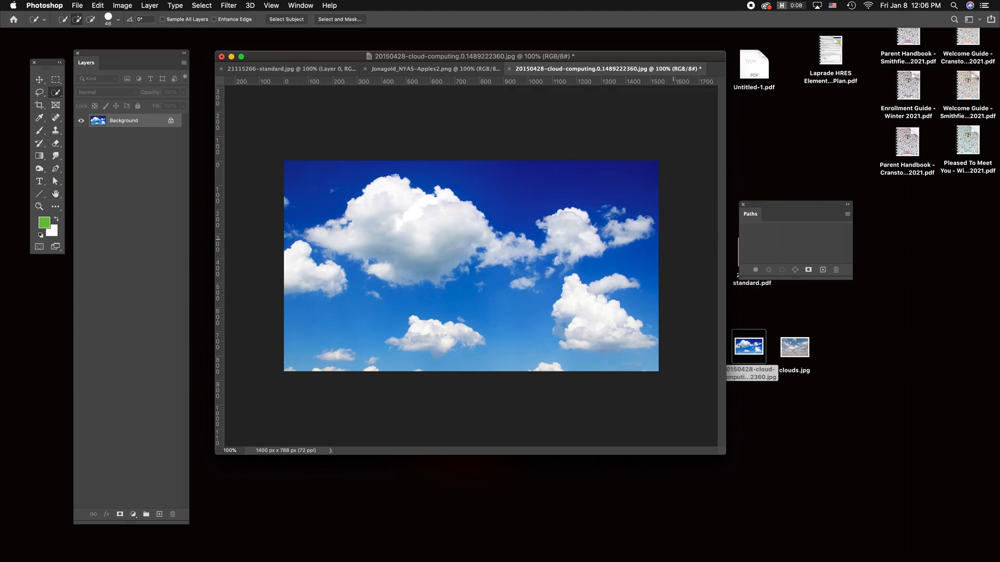
Step: Extend the cloud-computing canvas upward by setting its height to 13 inches with the anchor at bottom centre
{"action": "left_click", "coordinate": [123, 5]}
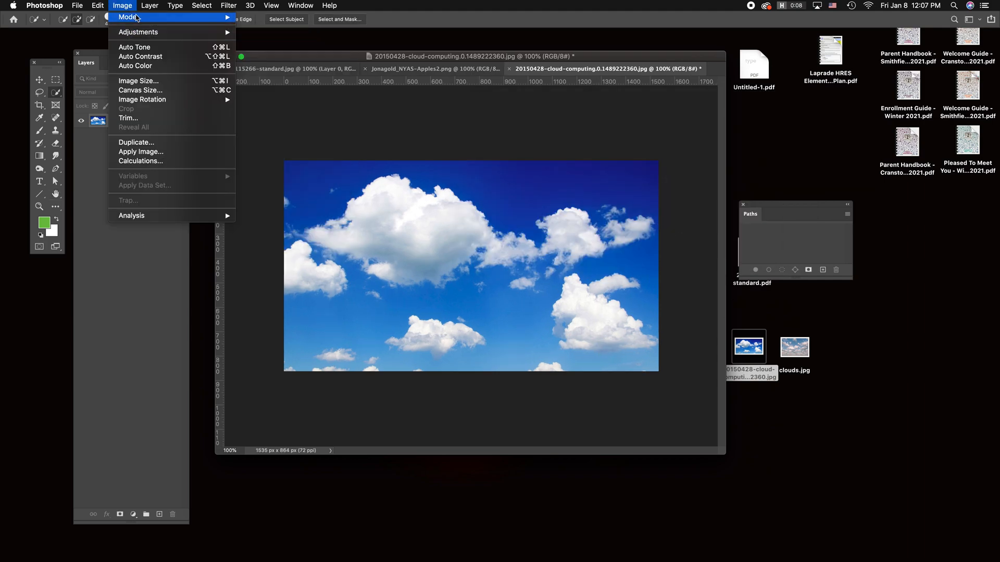
{"action": "left_click", "coordinate": [141, 91]}
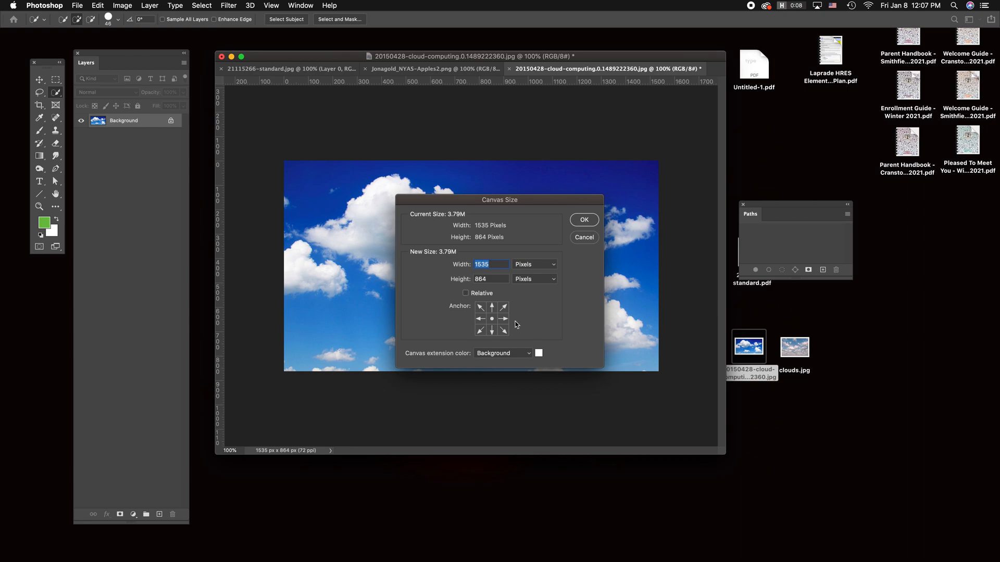
{"action": "left_click", "coordinate": [533, 280]}
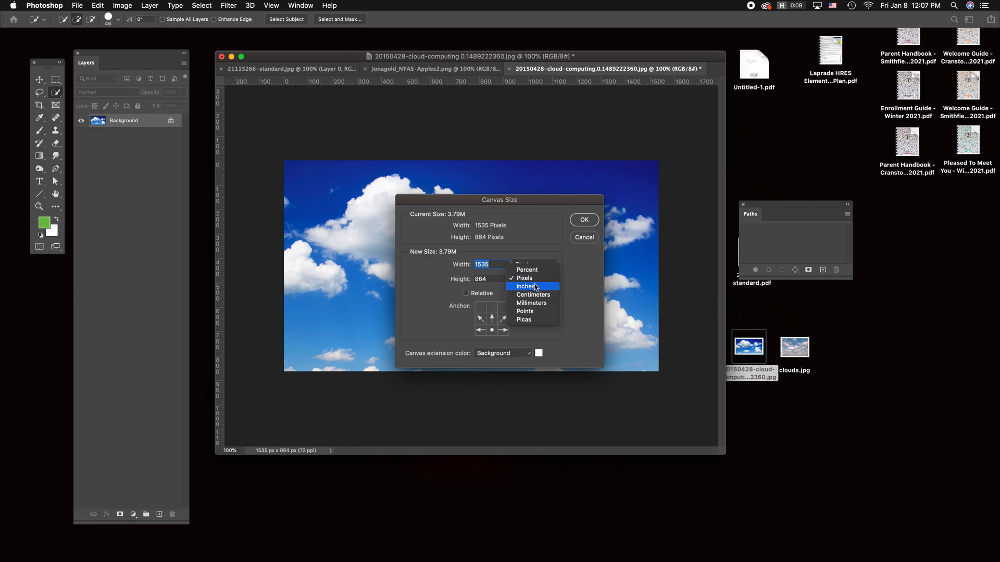
{"action": "left_click", "coordinate": [526, 289]}
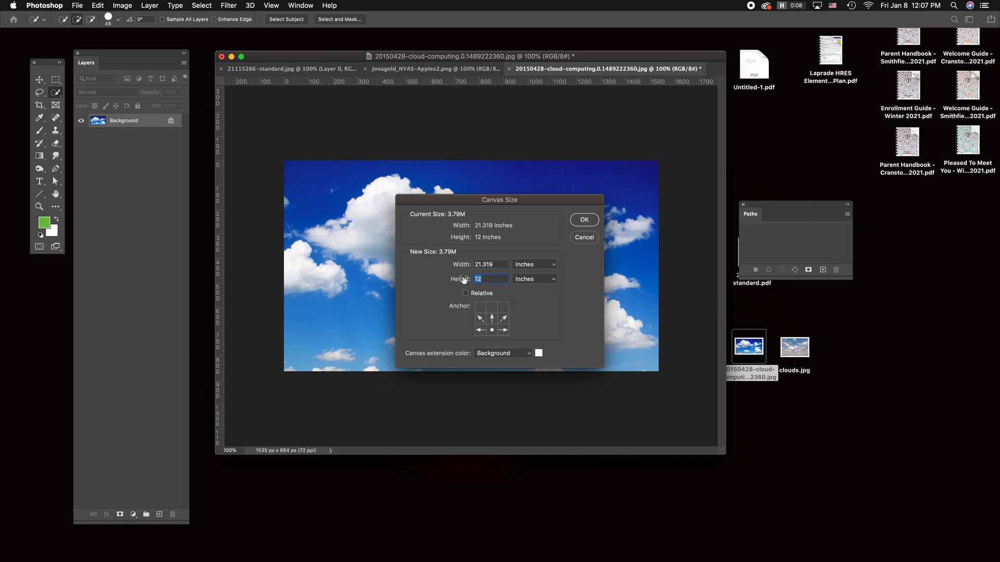
{"action": "type", "text": "13"}
{"action": "left_click", "coordinate": [584, 220]}
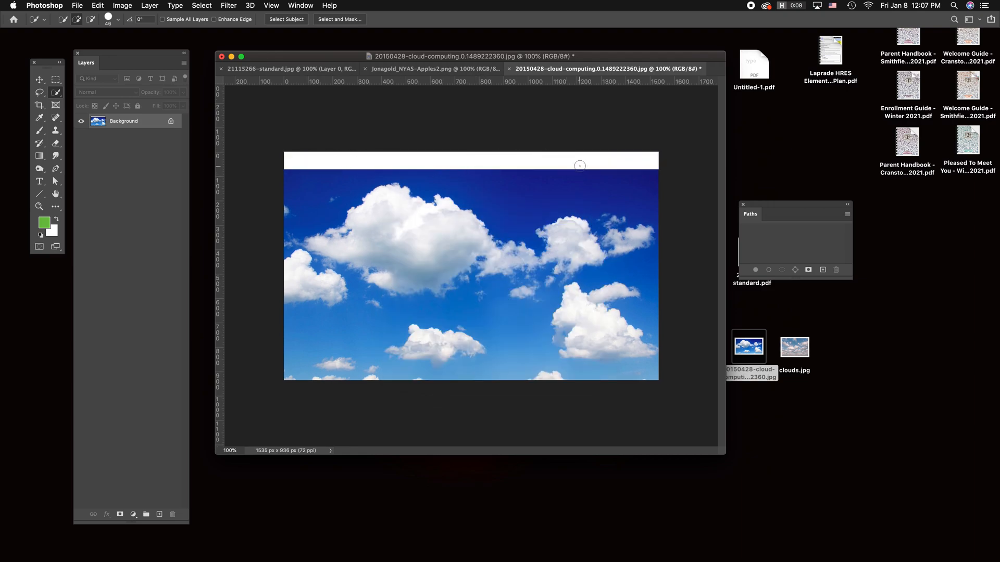
Step: Smudge the dark blue sky over most of the white strip above the clouds with the Smudge tool
{"action": "key", "text": "super+equal"}
{"action": "key", "text": "super+equal"}
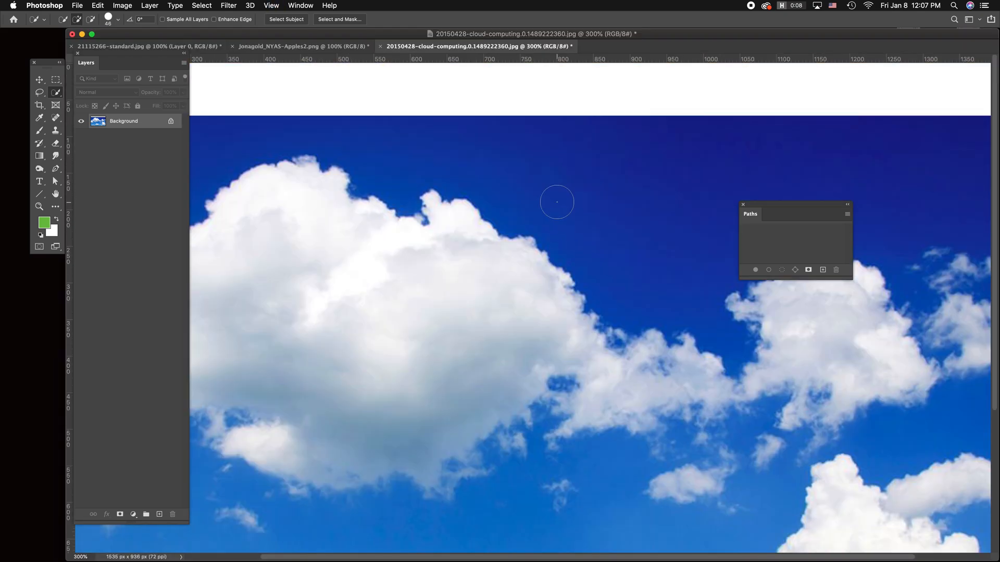
{"action": "left_click", "coordinate": [56, 155]}
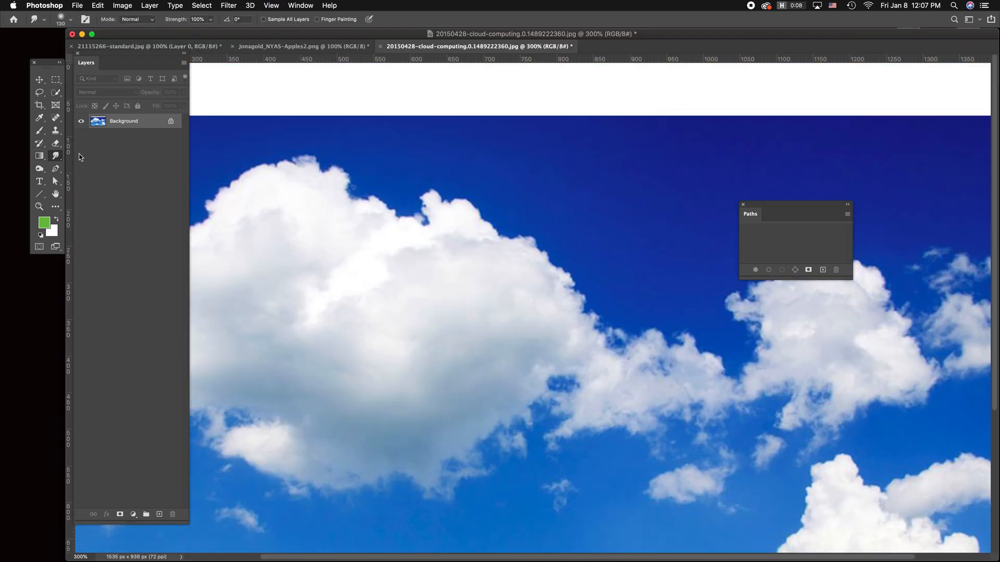
{"action": "mouse_move", "coordinate": [547, 73]}
{"action": "left_mouse_down"}
{"action": "mouse_move", "coordinate": [614, 89]}
{"action": "mouse_move", "coordinate": [611, 39]}
{"action": "mouse_move", "coordinate": [631, 68]}
{"action": "mouse_move", "coordinate": [682, 76]}
{"action": "mouse_move", "coordinate": [849, 65]}
{"action": "mouse_move", "coordinate": [913, 93]}
{"action": "mouse_move", "coordinate": [978, 88]}
{"action": "left_mouse_up"}
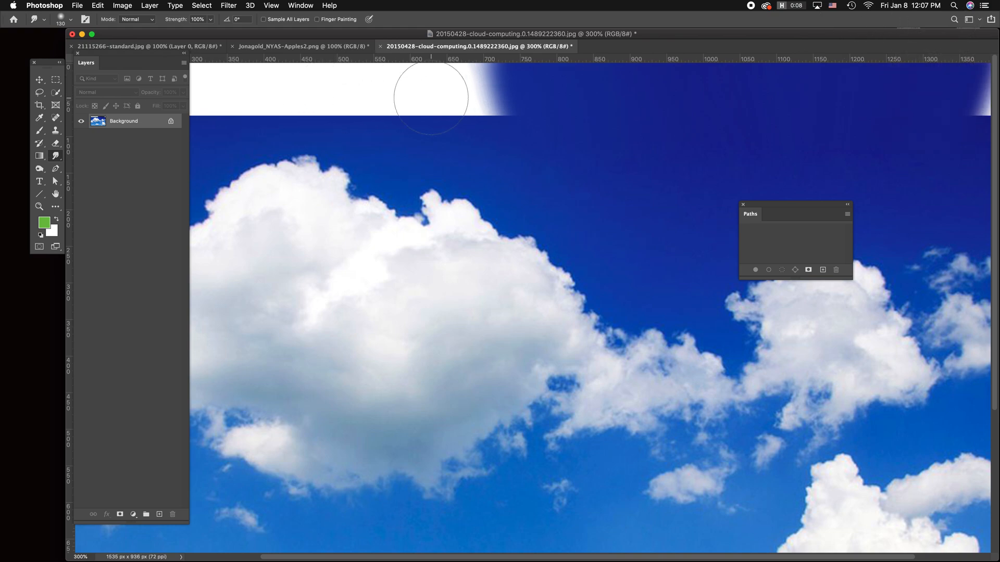
{"action": "left_click_drag", "start_coordinate": [485, 87], "coordinate": [322, 86]}
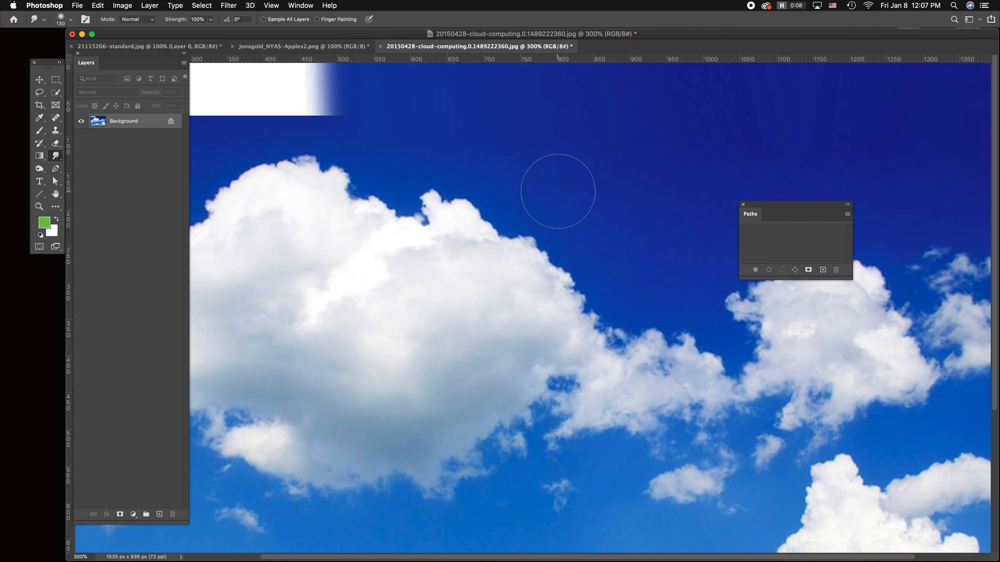
{"action": "key", "text": "super+1"}
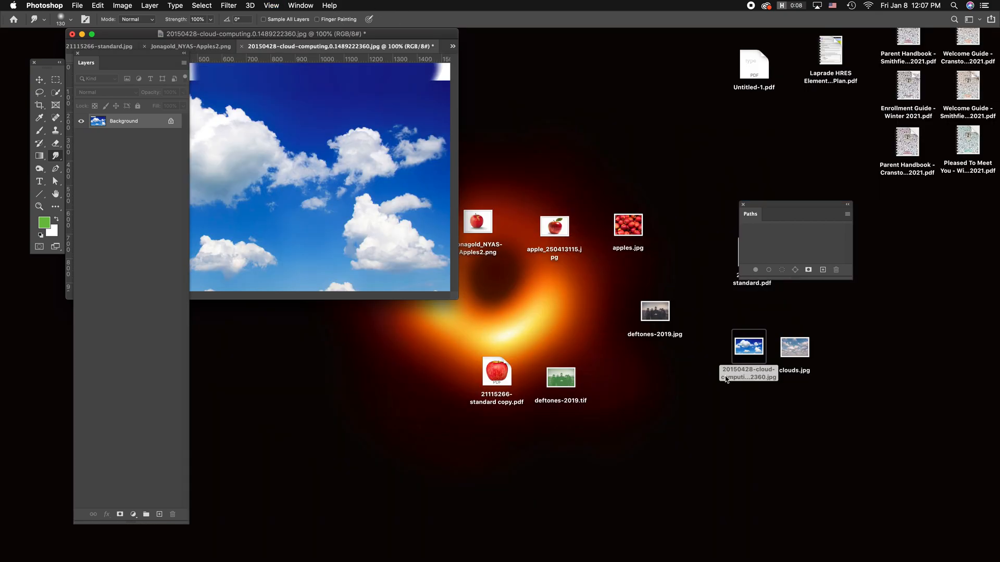
Step: Open clouds.jpg from the desktop in Adobe Photoshop 2020
{"action": "left_click", "coordinate": [801, 347]}
{"action": "right_click", "coordinate": [801, 347]}
{"action": "mouse_move", "coordinate": [827, 339]}
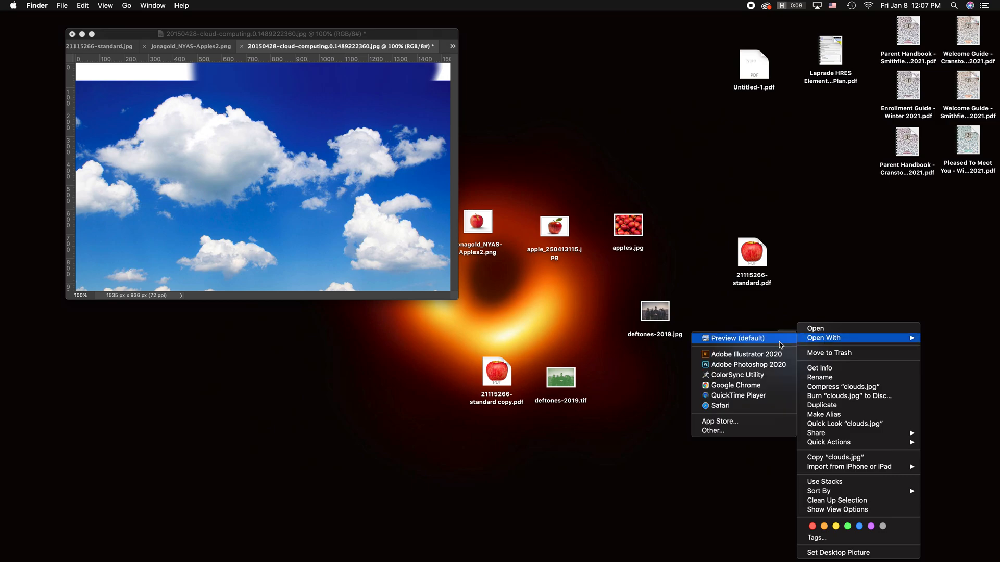
{"action": "left_click", "coordinate": [764, 365]}
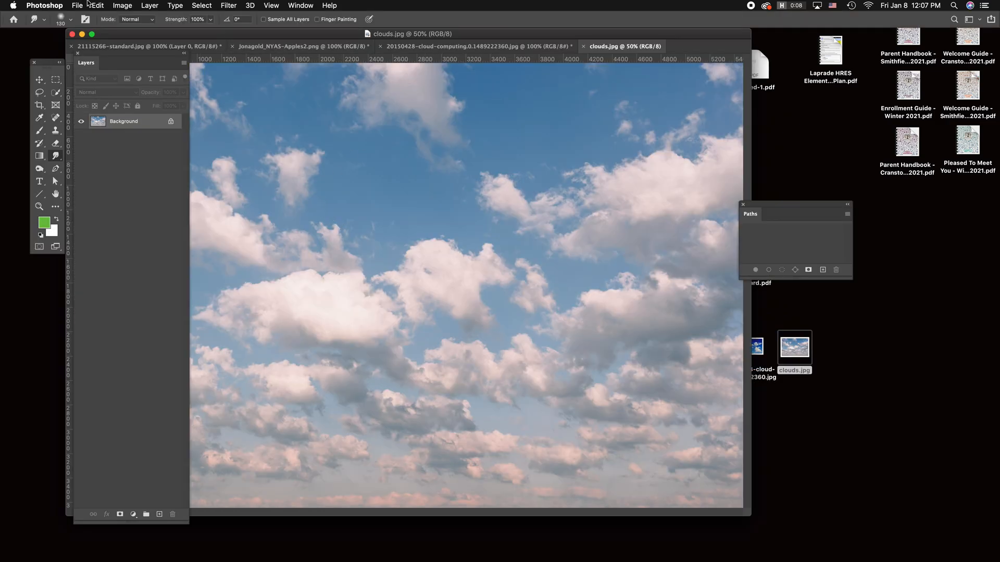
Step: Extend the clouds.jpg canvas upward by setting its height to 53.667 inches with the anchor at bottom centre
{"action": "left_click", "coordinate": [122, 5]}
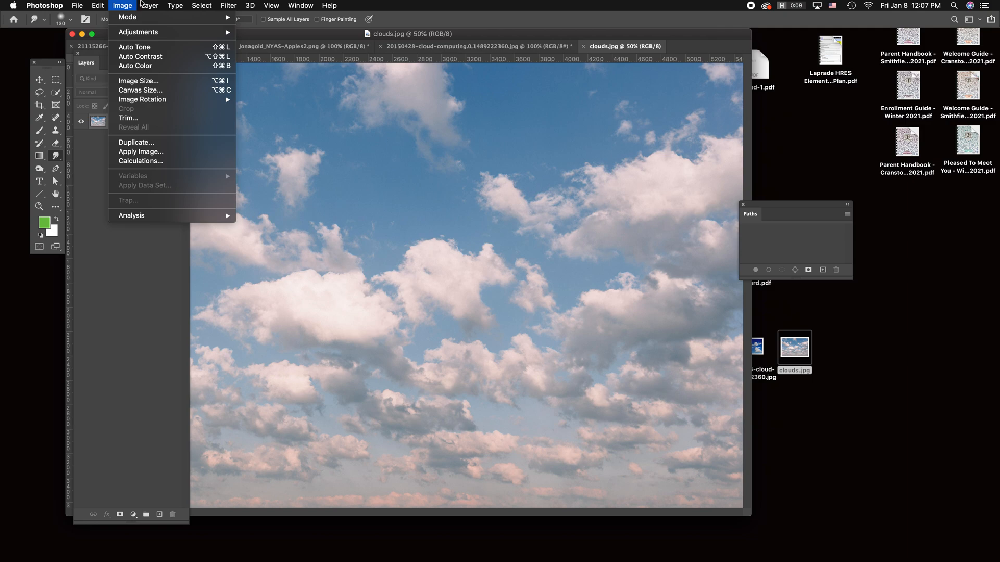
{"action": "left_click", "coordinate": [139, 90]}
{"action": "left_click", "coordinate": [492, 330]}
{"action": "left_click", "coordinate": [534, 279]}
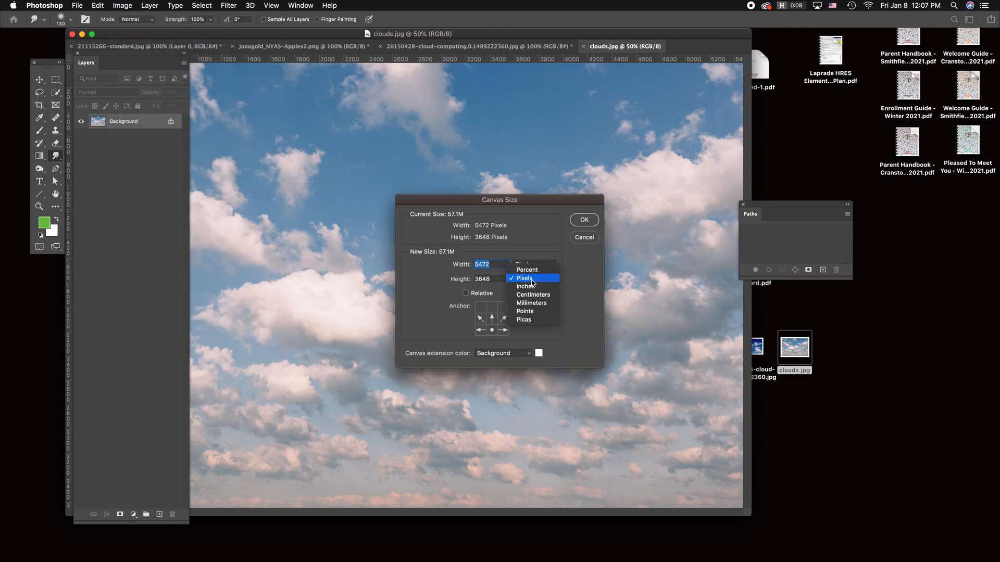
{"action": "left_click", "coordinate": [522, 283]}
{"action": "left_click_drag", "start_coordinate": [482, 279], "coordinate": [478, 279]}
{"action": "type", "text": "3.667"}
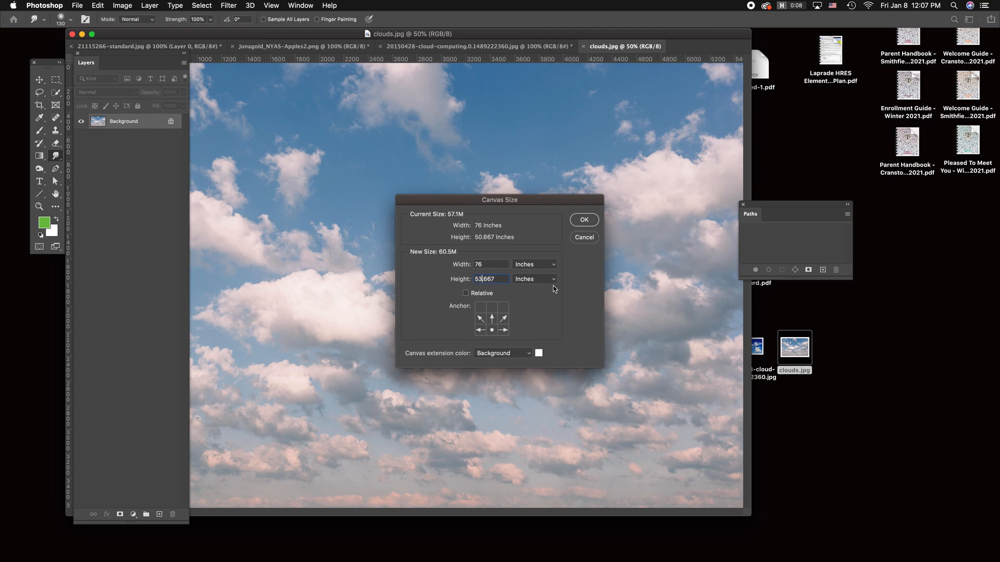
{"action": "left_click", "coordinate": [585, 220]}
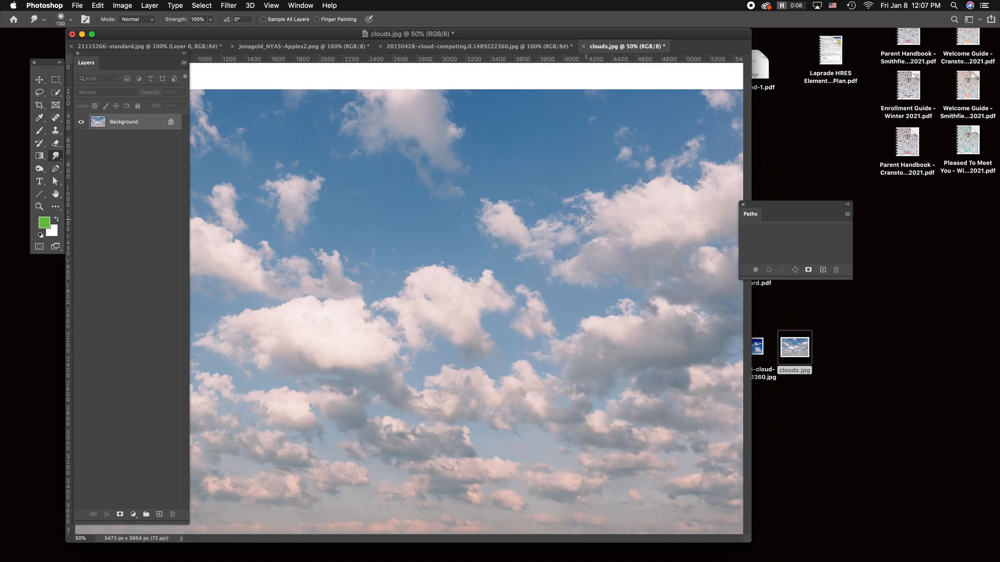
Step: Try to smudge the sky and topmost cloud up into the white strip of clouds.jpg
{"action": "mouse_move", "coordinate": [446, 89]}
{"action": "left_mouse_down"}
{"action": "mouse_move", "coordinate": [439, 53]}
{"action": "mouse_move", "coordinate": [434, 82]}
{"action": "mouse_move", "coordinate": [458, 84]}
{"action": "mouse_move", "coordinate": [455, 50]}
{"action": "mouse_move", "coordinate": [456, 92]}
{"action": "left_mouse_up"}
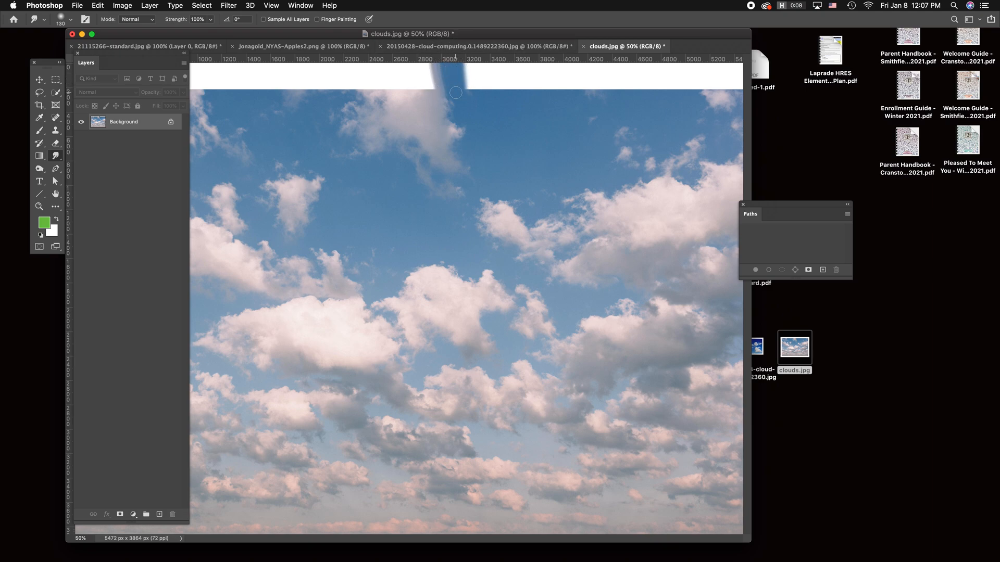
{"action": "mouse_move", "coordinate": [390, 82]}
{"action": "left_mouse_down"}
{"action": "mouse_move", "coordinate": [383, 74]}
{"action": "mouse_move", "coordinate": [362, 82]}
{"action": "mouse_move", "coordinate": [347, 68]}
{"action": "left_mouse_up"}
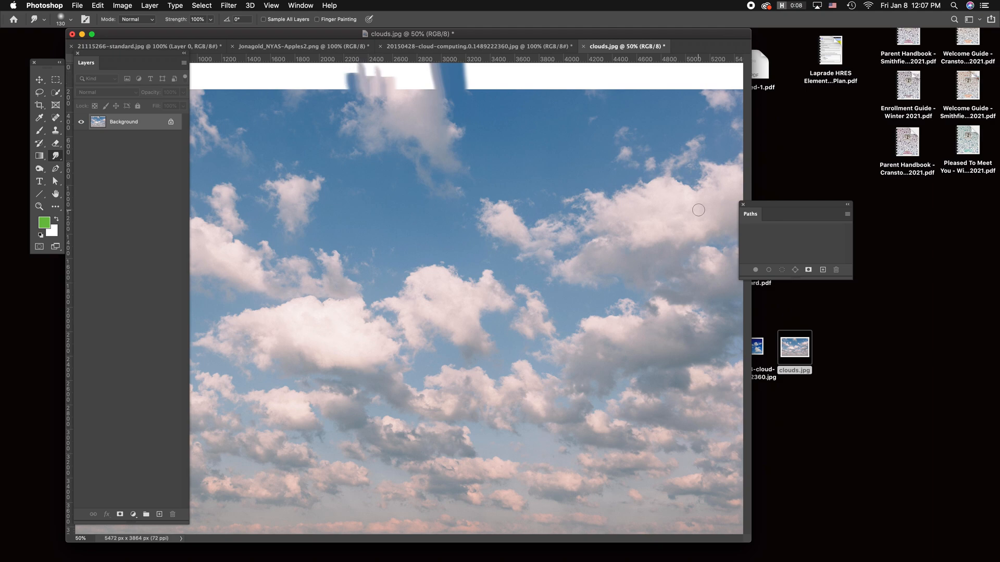
Step: Clone sky and cloud texture over the smudges and white strip above the topmost cloud with the Clone Stamp tool
{"action": "left_click", "coordinate": [55, 132]}
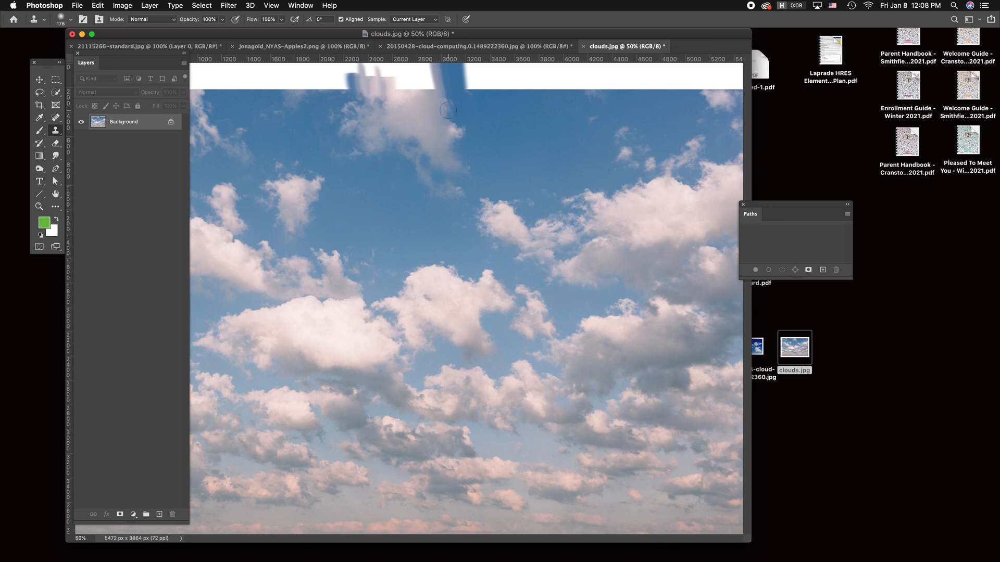
{"action": "mouse_move", "coordinate": [442, 92]}
{"action": "left_mouse_down"}
{"action": "mouse_move", "coordinate": [416, 83]}
{"action": "mouse_move", "coordinate": [430, 62]}
{"action": "mouse_move", "coordinate": [447, 89]}
{"action": "mouse_move", "coordinate": [446, 64]}
{"action": "mouse_move", "coordinate": [462, 92]}
{"action": "mouse_move", "coordinate": [469, 82]}
{"action": "mouse_move", "coordinate": [474, 93]}
{"action": "mouse_move", "coordinate": [467, 66]}
{"action": "mouse_move", "coordinate": [475, 98]}
{"action": "mouse_move", "coordinate": [487, 84]}
{"action": "mouse_move", "coordinate": [488, 97]}
{"action": "mouse_move", "coordinate": [476, 67]}
{"action": "mouse_move", "coordinate": [460, 65]}
{"action": "mouse_move", "coordinate": [473, 68]}
{"action": "mouse_move", "coordinate": [421, 96]}
{"action": "mouse_move", "coordinate": [400, 82]}
{"action": "mouse_move", "coordinate": [419, 99]}
{"action": "mouse_move", "coordinate": [388, 95]}
{"action": "mouse_move", "coordinate": [358, 107]}
{"action": "mouse_move", "coordinate": [363, 83]}
{"action": "mouse_move", "coordinate": [354, 91]}
{"action": "mouse_move", "coordinate": [338, 77]}
{"action": "mouse_move", "coordinate": [314, 82]}
{"action": "mouse_move", "coordinate": [333, 80]}
{"action": "mouse_move", "coordinate": [327, 93]}
{"action": "mouse_move", "coordinate": [315, 91]}
{"action": "mouse_move", "coordinate": [385, 72]}
{"action": "left_mouse_up"}
{"action": "left_click", "coordinate": [322, 108], "text": "alt"}
{"action": "left_click", "coordinate": [314, 110], "text": "alt"}
{"action": "left_click", "coordinate": [333, 80]}
{"action": "left_click", "coordinate": [316, 105], "text": "alt"}
{"action": "left_click", "coordinate": [356, 102], "text": "alt"}
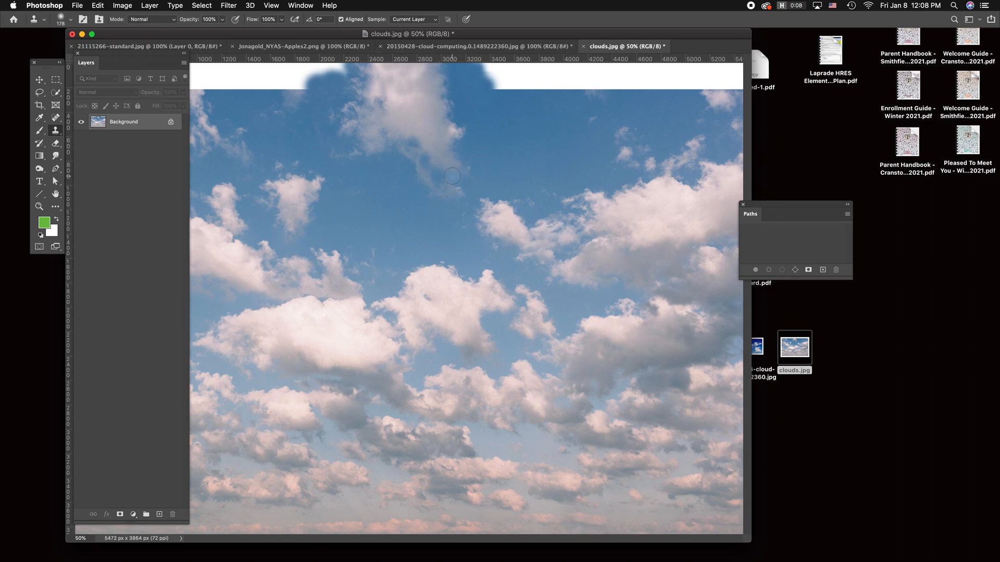
Step: Clone a patch of blue sky onto the lower edge of the white strip, to the right of the topmost cloud
{"action": "left_click", "coordinate": [602, 155]}
{"action": "left_click", "coordinate": [495, 171]}
{"action": "left_click", "coordinate": [570, 135]}
{"action": "left_click", "coordinate": [571, 119], "text": "alt"}
{"action": "left_click_drag", "start_coordinate": [573, 93], "coordinate": [597, 88]}
{"action": "left_click", "coordinate": [604, 94]}
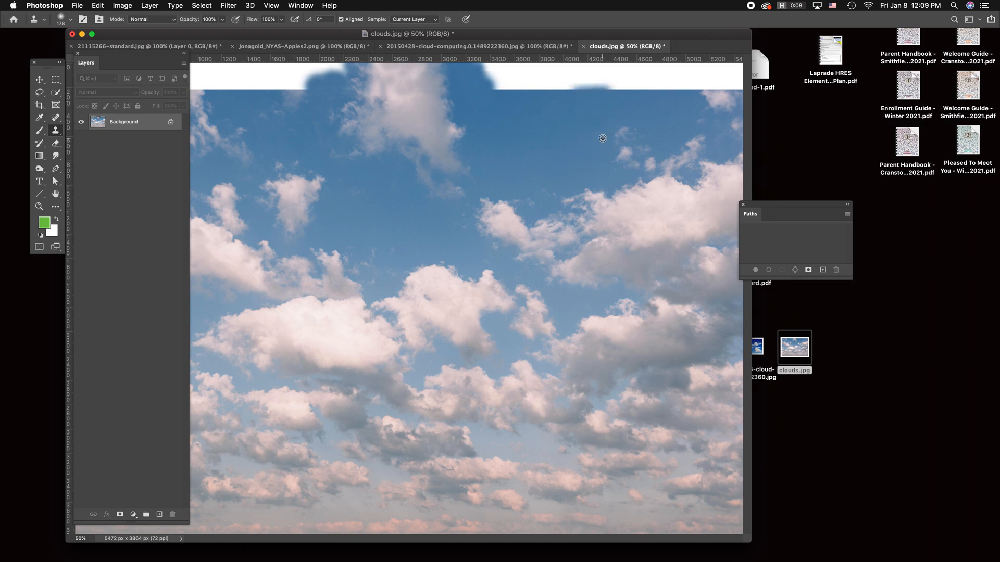
Step: Clone blue sky over the small isolated clouds above the large cloud on the image's right side
{"action": "left_click_drag", "start_coordinate": [617, 133], "coordinate": [605, 140]}
{"action": "left_click", "coordinate": [627, 130]}
{"action": "left_click", "coordinate": [618, 153]}
{"action": "left_click", "coordinate": [624, 153]}
{"action": "left_click", "coordinate": [605, 166], "text": "alt"}
{"action": "left_click", "coordinate": [613, 169]}
{"action": "left_click", "coordinate": [611, 155], "text": "alt"}
{"action": "left_click", "coordinate": [631, 166]}
{"action": "left_click", "coordinate": [602, 161], "text": "alt"}
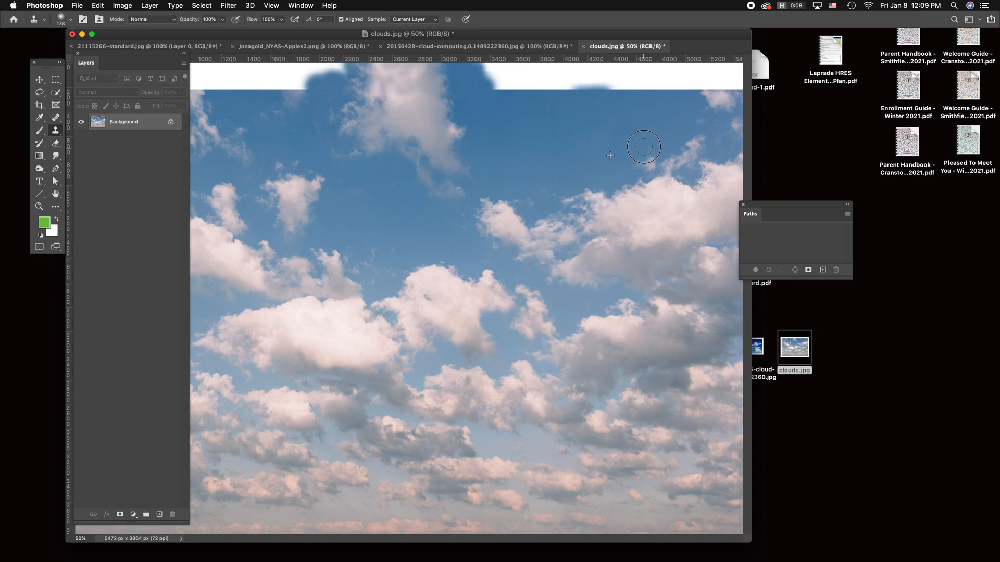
{"action": "left_click_drag", "start_coordinate": [642, 165], "coordinate": [649, 164]}
{"action": "left_click", "coordinate": [655, 163]}
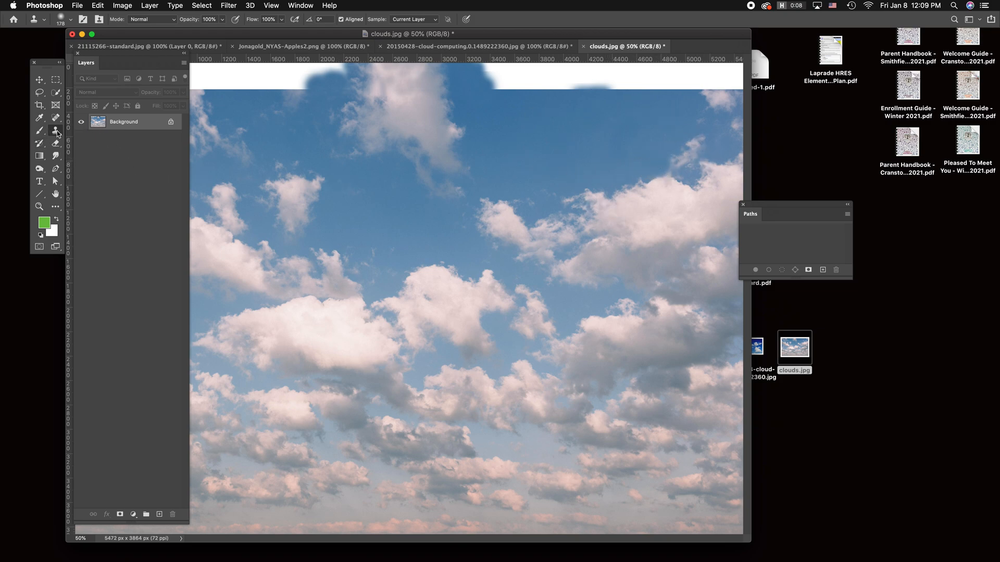
Step: Minimise the clouds.jpg document window and switch to Adobe Illustrator 2020
{"action": "left_click", "coordinate": [81, 34]}
{"action": "left_click", "coordinate": [368, 529]}
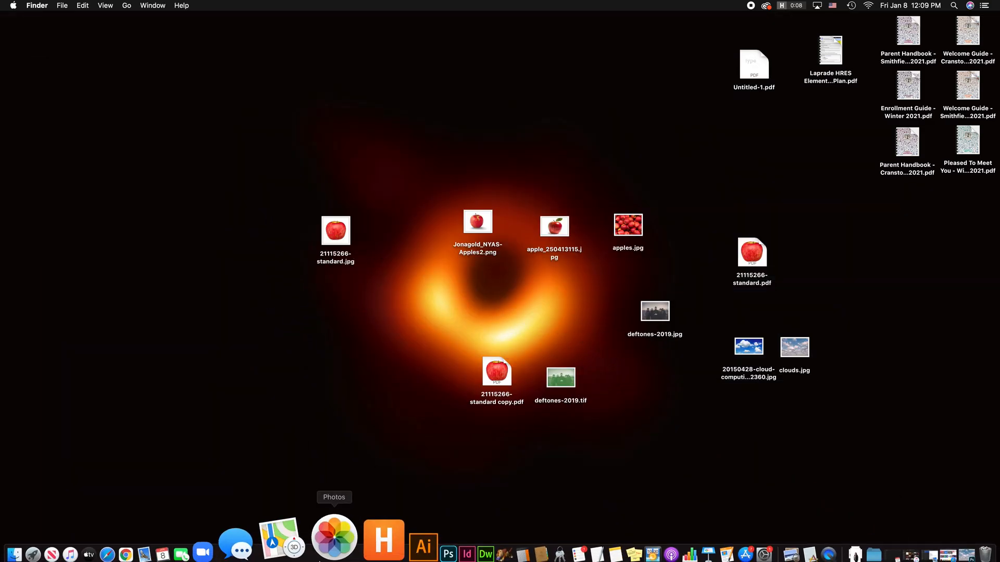
{"action": "left_click", "coordinate": [350, 526]}
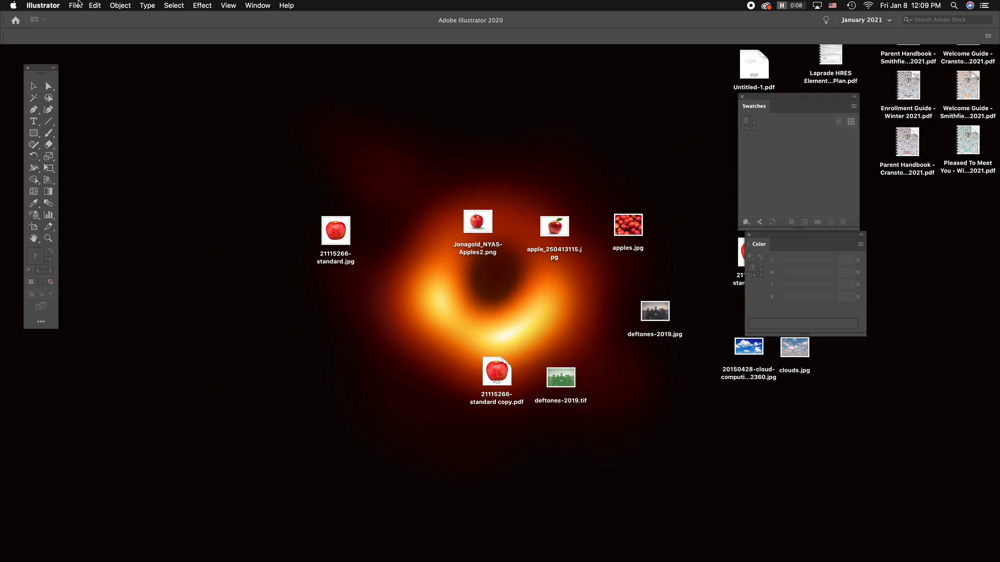
Step: Create a new 12 × 18 in portrait document with 0.125 in bleed and shrink its window to expose the desktop images
{"action": "left_click", "coordinate": [75, 5]}
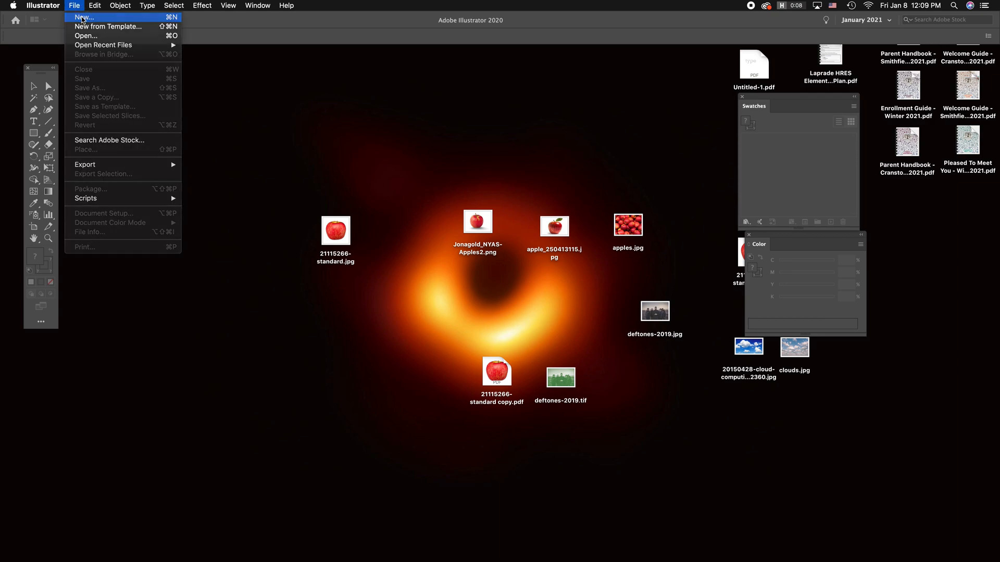
{"action": "left_click", "coordinate": [82, 19]}
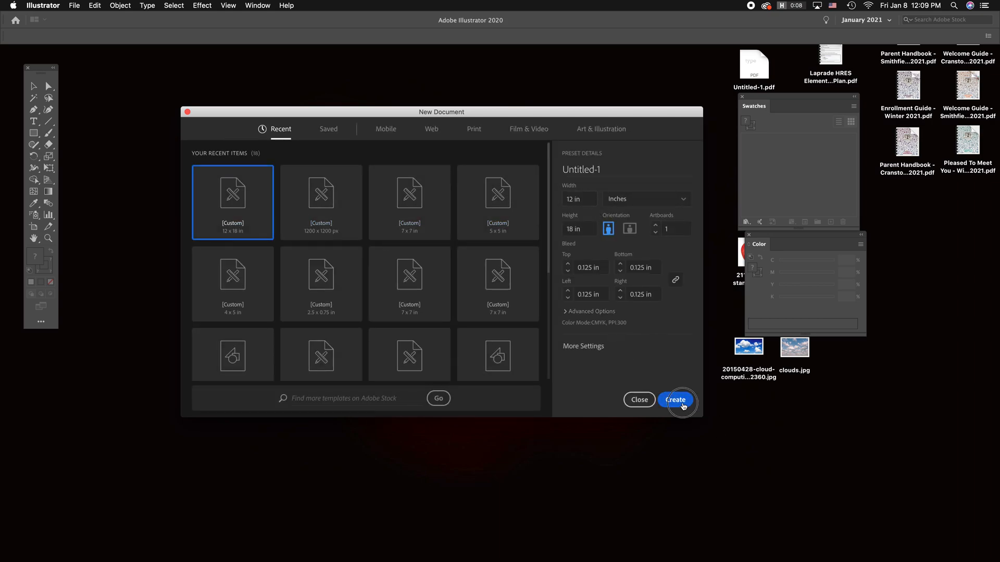
{"action": "left_click", "coordinate": [685, 405]}
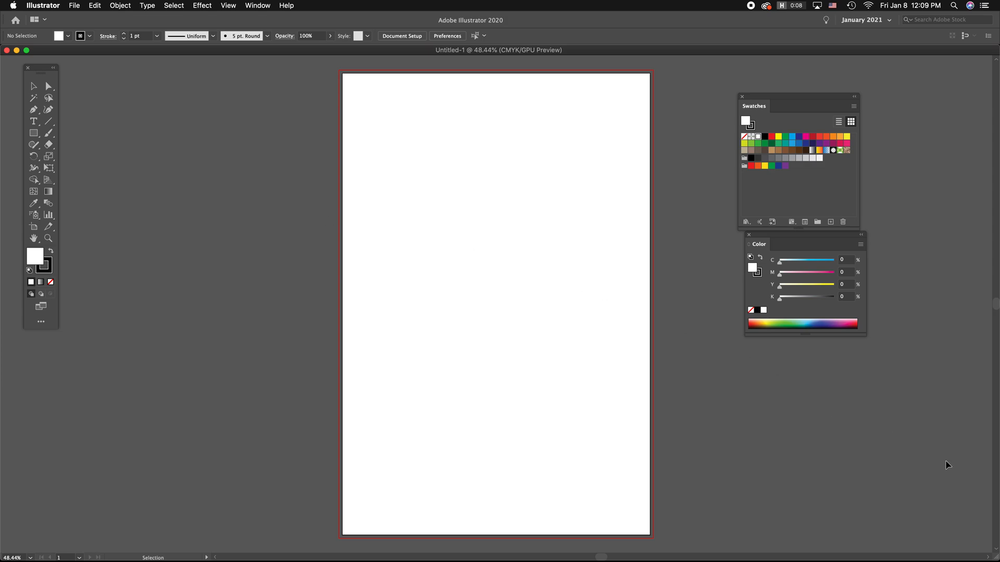
{"action": "mouse_move", "coordinate": [995, 558]}
{"action": "left_click_drag", "start_coordinate": [995, 556], "coordinate": [731, 510]}
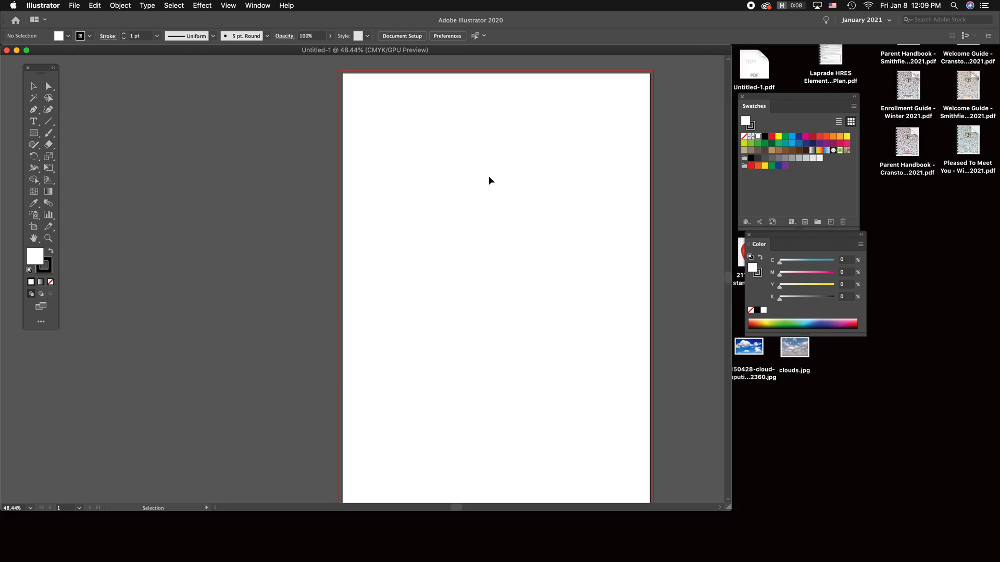
Step: Move the Swatches and Color panels and the blank document window aside to expose the image files on the desktop
{"action": "key", "text": "super+minus"}
{"action": "scroll", "coordinate": [412, 167], "scroll_direction": "right", "scroll_amount": 5}
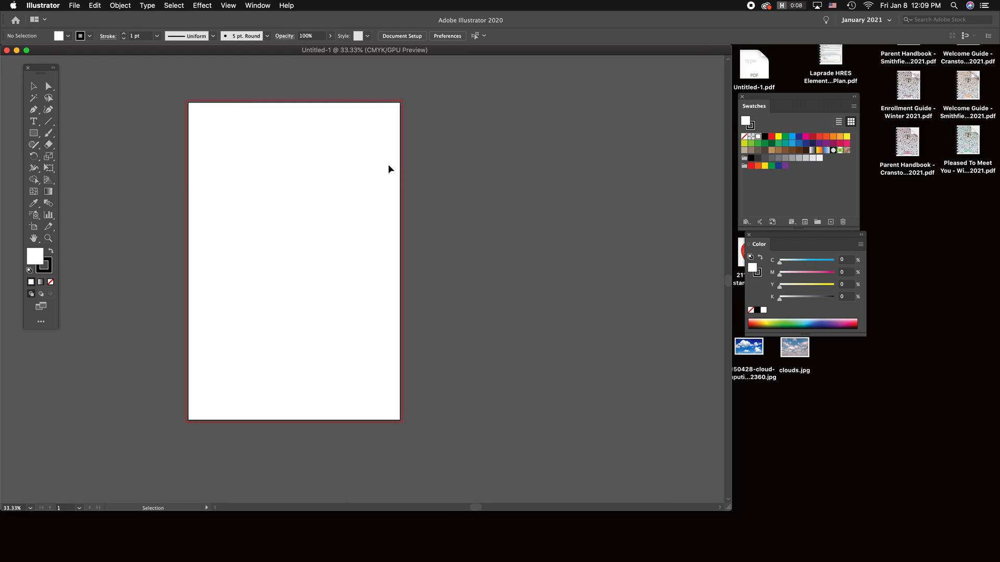
{"action": "left_click_drag", "start_coordinate": [754, 106], "coordinate": [859, 84]}
{"action": "left_click_drag", "start_coordinate": [835, 235], "coordinate": [948, 255]}
{"action": "left_click_drag", "start_coordinate": [600, 53], "coordinate": [317, 108]}
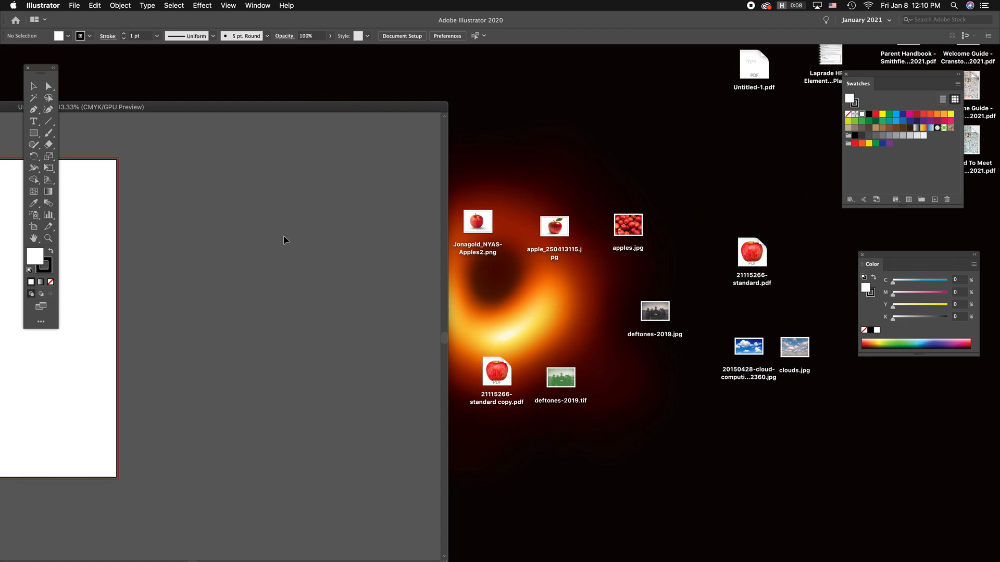
Step: Open deftones-2019.tif from the desktop in Adobe Illustrator 2020 and bring its window fully into view
{"action": "left_click_drag", "start_coordinate": [570, 331], "coordinate": [482, 453]}
{"action": "left_click", "coordinate": [523, 462]}
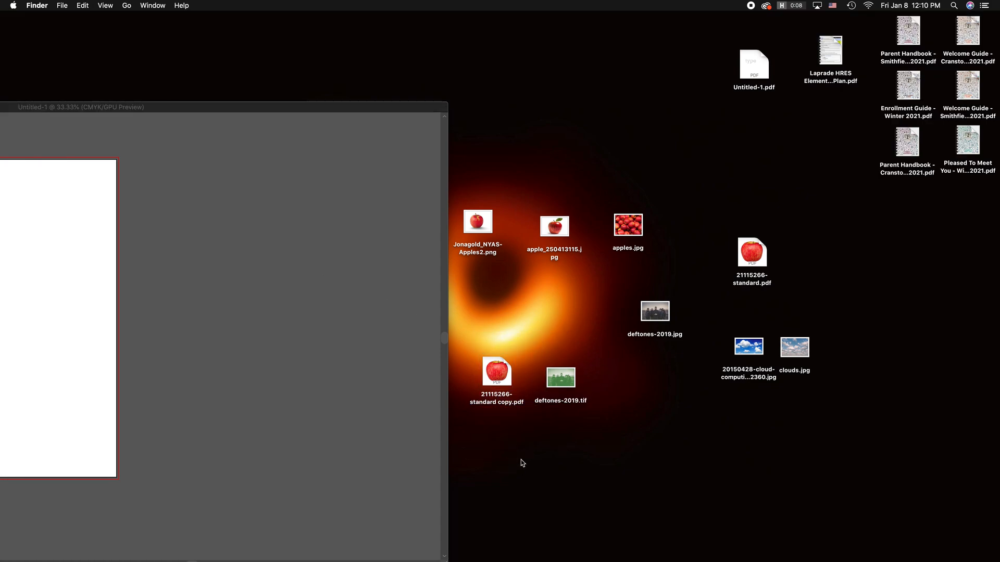
{"action": "left_click", "coordinate": [573, 376]}
{"action": "right_click", "coordinate": [570, 381]}
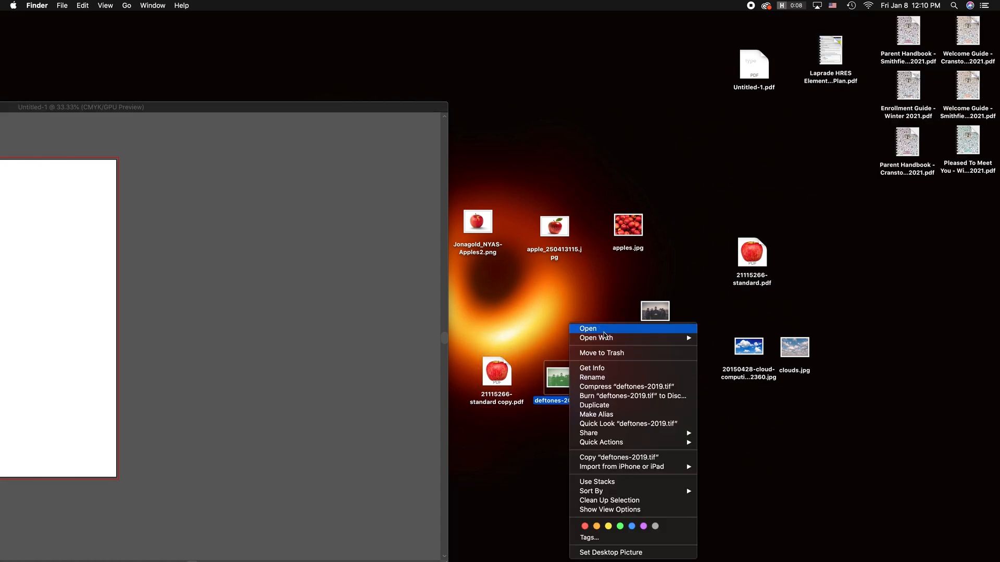
{"action": "mouse_move", "coordinate": [604, 339]}
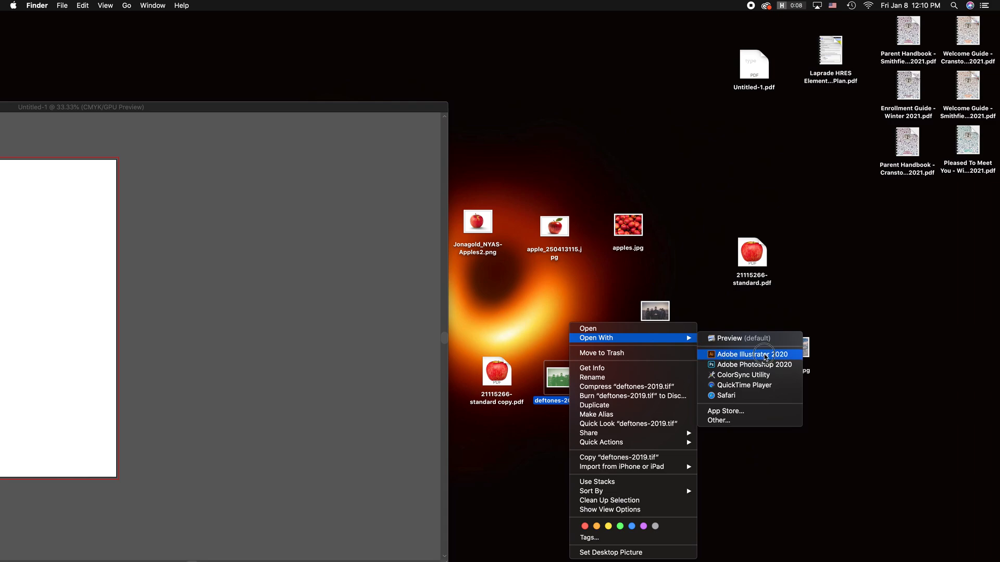
{"action": "left_click", "coordinate": [766, 357]}
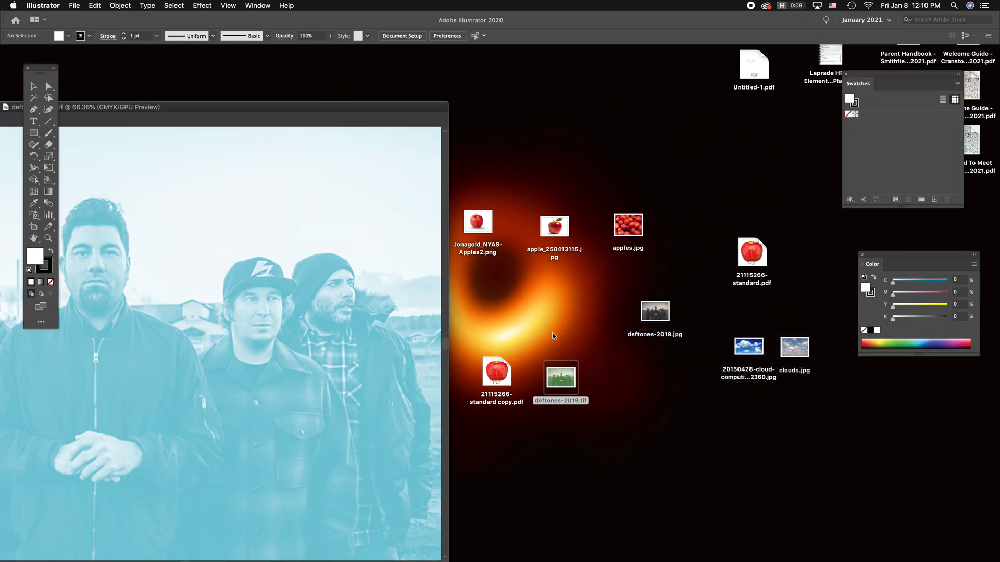
{"action": "left_click_drag", "start_coordinate": [272, 111], "coordinate": [660, 93]}
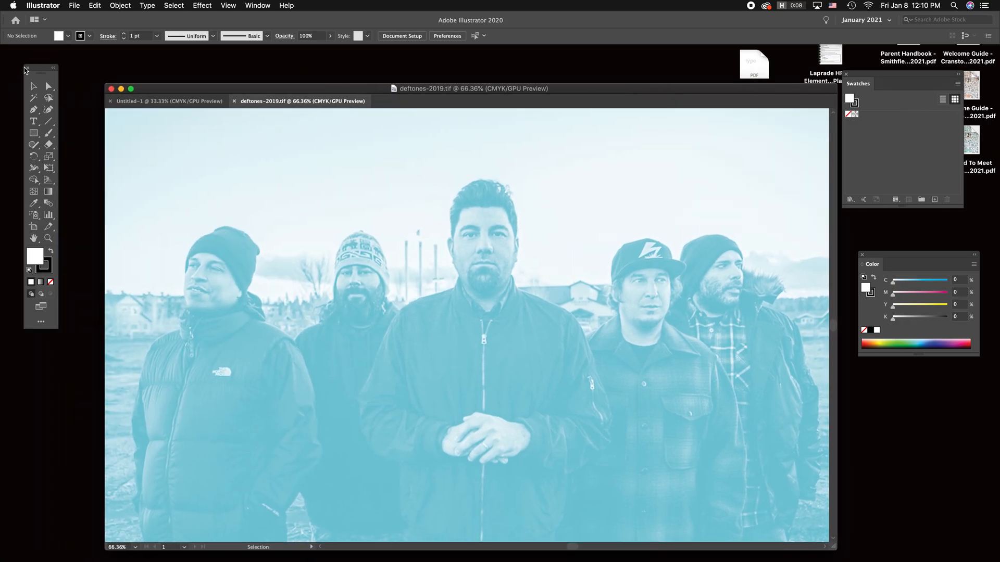
Step: Copy the cyan band photo, close its document, and paste the photo over the blank portrait artboard
{"action": "left_click", "coordinate": [410, 282]}
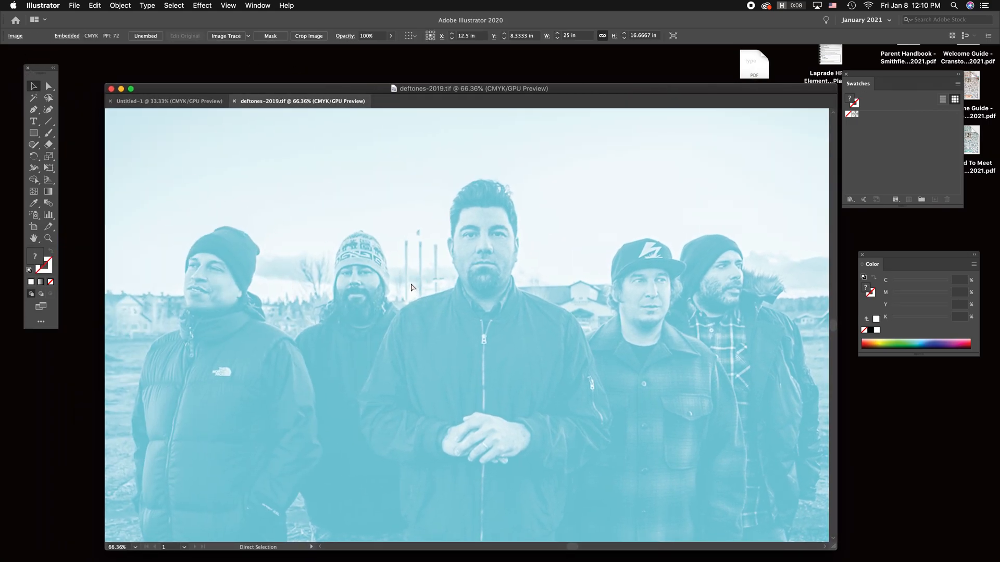
{"action": "key", "text": "super+w"}
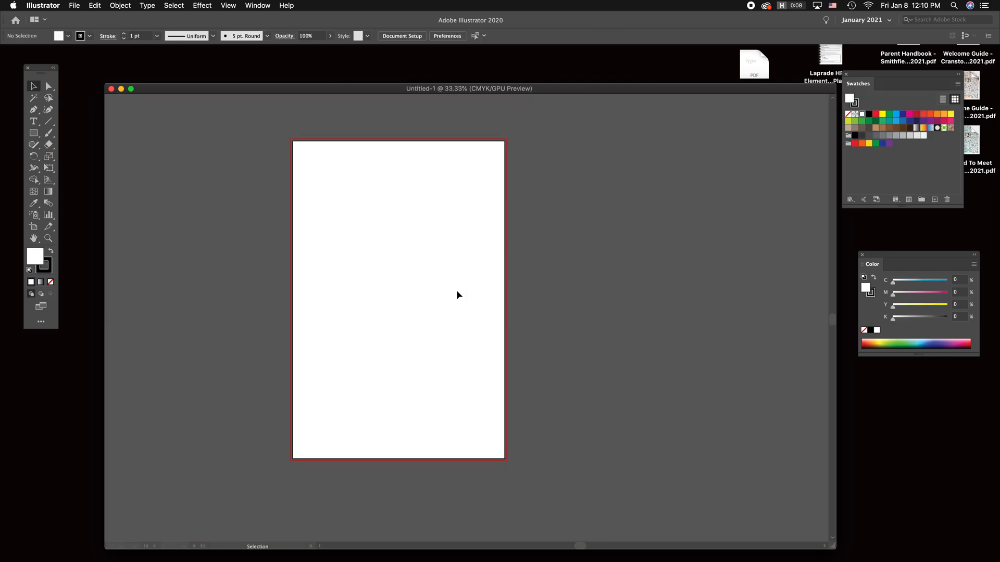
{"action": "key", "text": "super+v"}
{"action": "left_click_drag", "start_coordinate": [559, 299], "coordinate": [460, 306]}
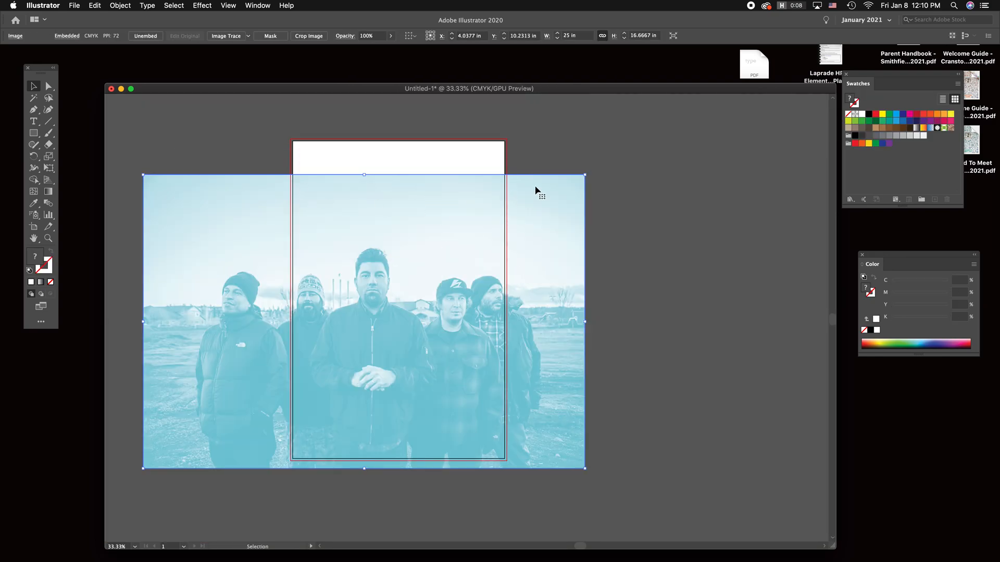
{"action": "left_click", "coordinate": [644, 333]}
Step: Move deftones-2019.tif and 21115266-standard copy.pdf closer to deftones-2019.jpg on the desktop, and return to the Illustrator document
{"action": "left_click_drag", "start_coordinate": [620, 90], "coordinate": [257, 143]}
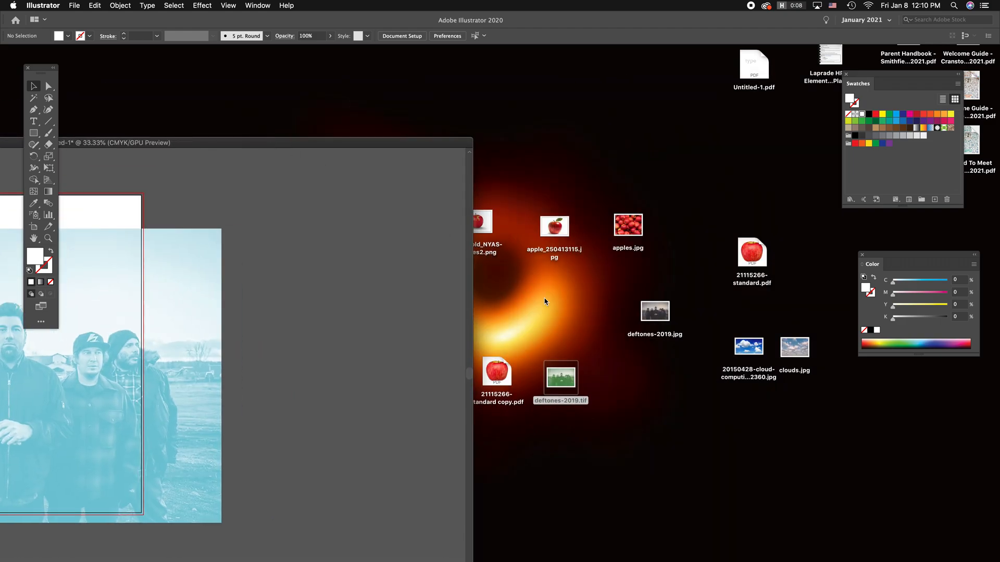
{"action": "left_click", "coordinate": [625, 424]}
{"action": "left_click_drag", "start_coordinate": [560, 380], "coordinate": [670, 360]}
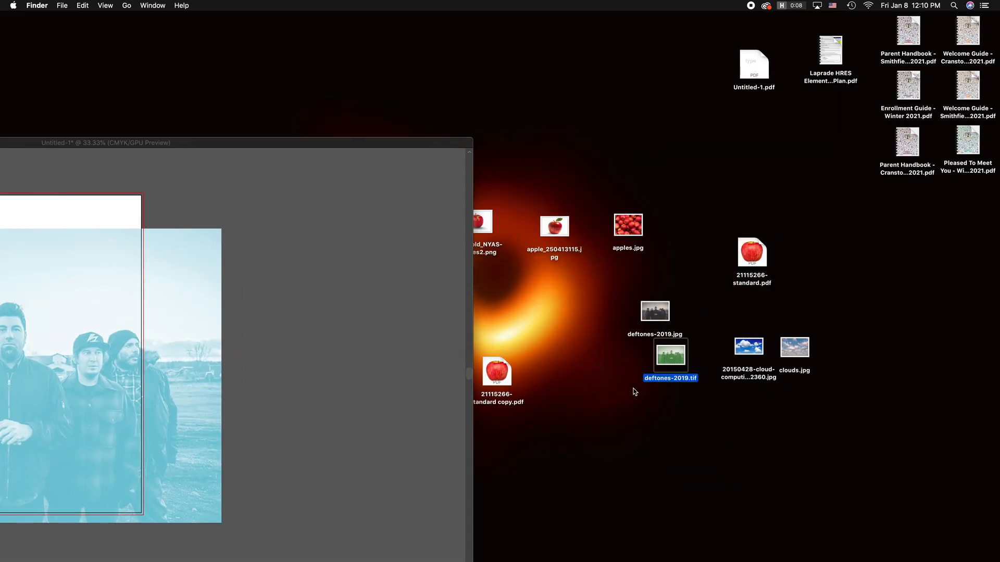
{"action": "left_click_drag", "start_coordinate": [496, 371], "coordinate": [593, 296]}
{"action": "left_click", "coordinate": [466, 134]}
{"action": "left_click_drag", "start_coordinate": [466, 132], "coordinate": [643, 110]}
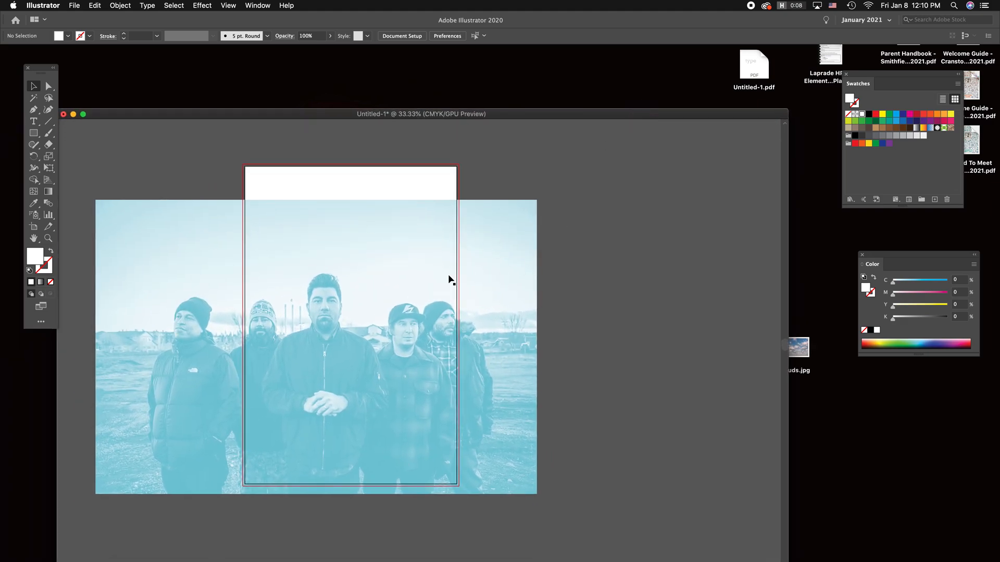
{"action": "left_click_drag", "start_coordinate": [630, 112], "coordinate": [481, 91]}
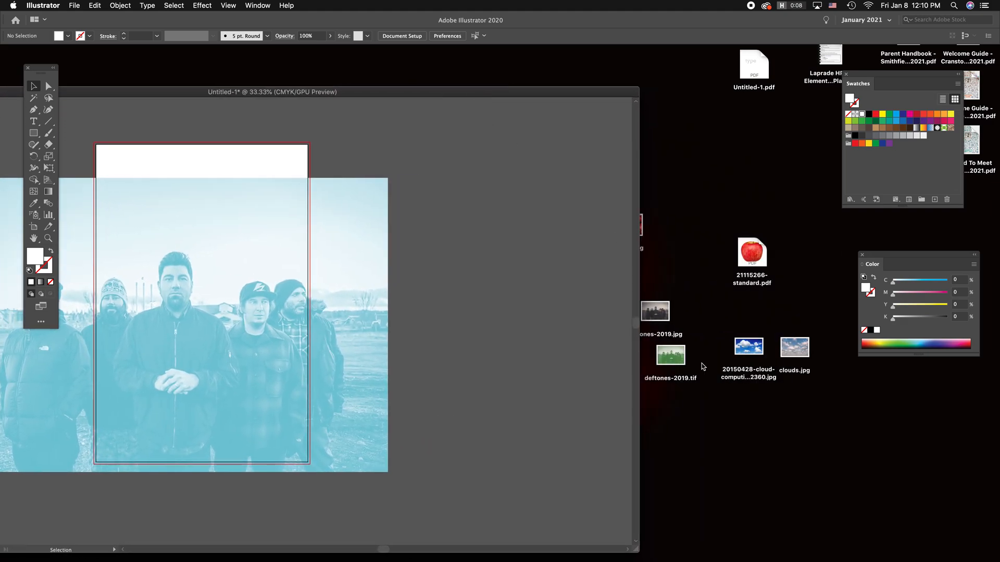
{"action": "left_click_drag", "start_coordinate": [669, 364], "coordinate": [683, 368]}
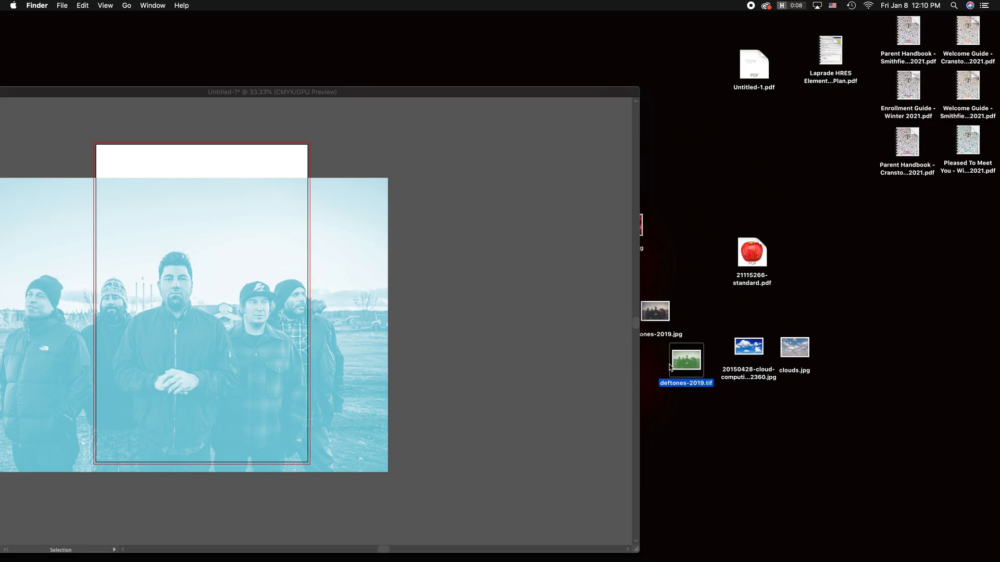
{"action": "left_click", "coordinate": [503, 283]}
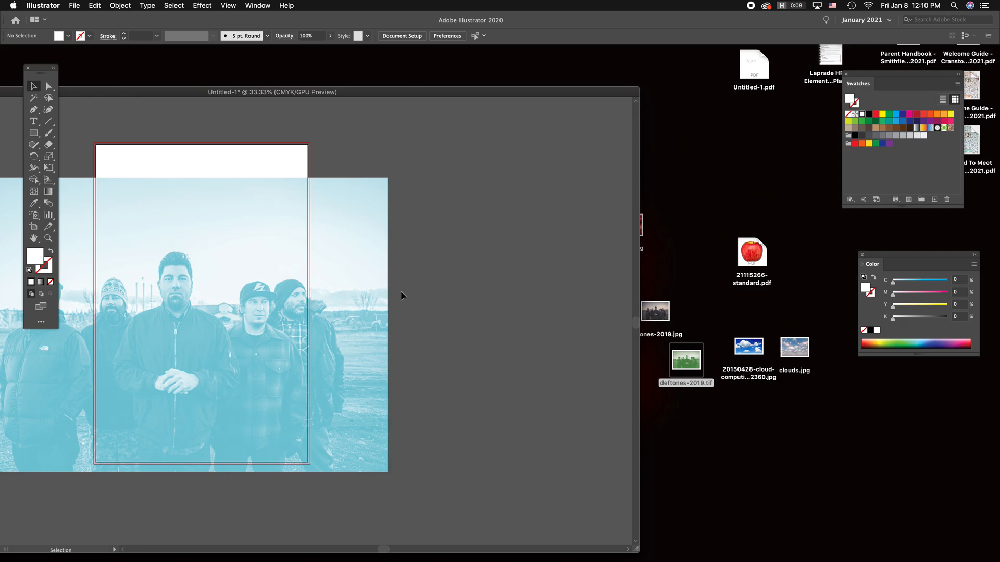
Step: Expose the desktop again and open 21115266-standard copy.pdf in Illustrator
{"action": "left_click_drag", "start_coordinate": [459, 92], "coordinate": [289, 74]}
{"action": "left_click", "coordinate": [592, 302]}
{"action": "right_click", "coordinate": [593, 302]}
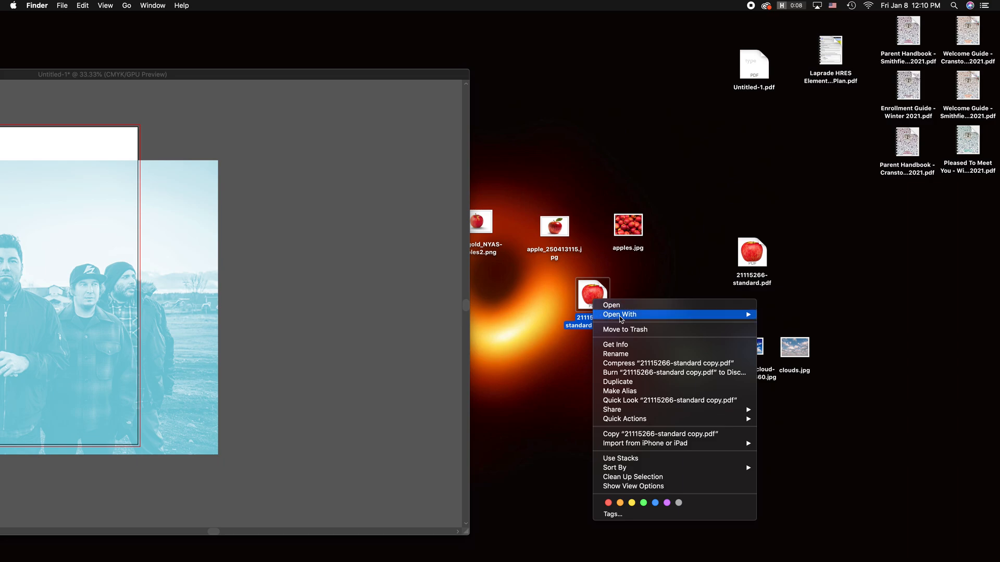
{"action": "mouse_move", "coordinate": [623, 315]}
{"action": "left_click", "coordinate": [807, 331]}
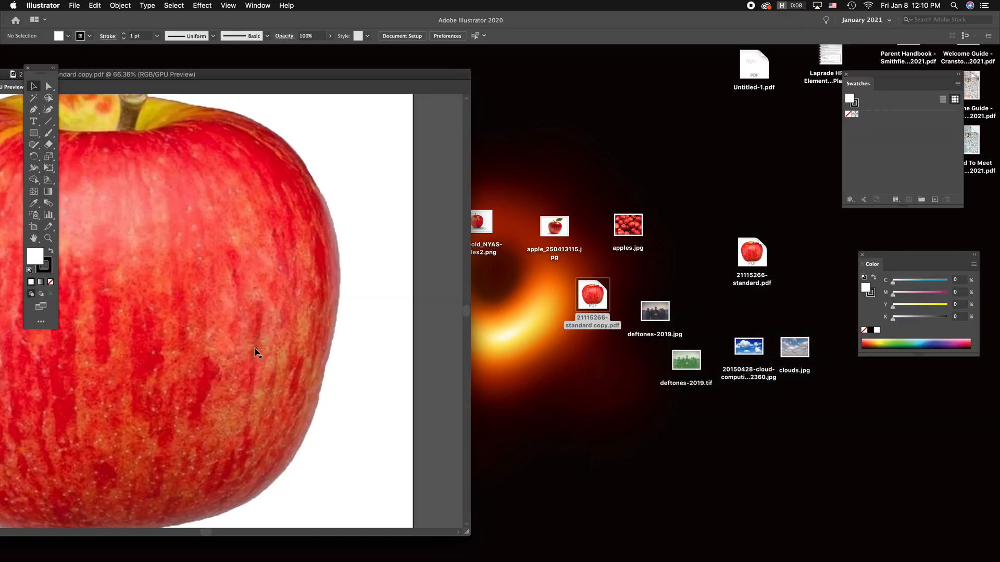
Step: Copy the apple artwork, close its document, and paste it into the portrait document with the band photo
{"action": "left_click", "coordinate": [254, 349]}
{"action": "key", "text": "super+c"}
{"action": "key", "text": "super+w"}
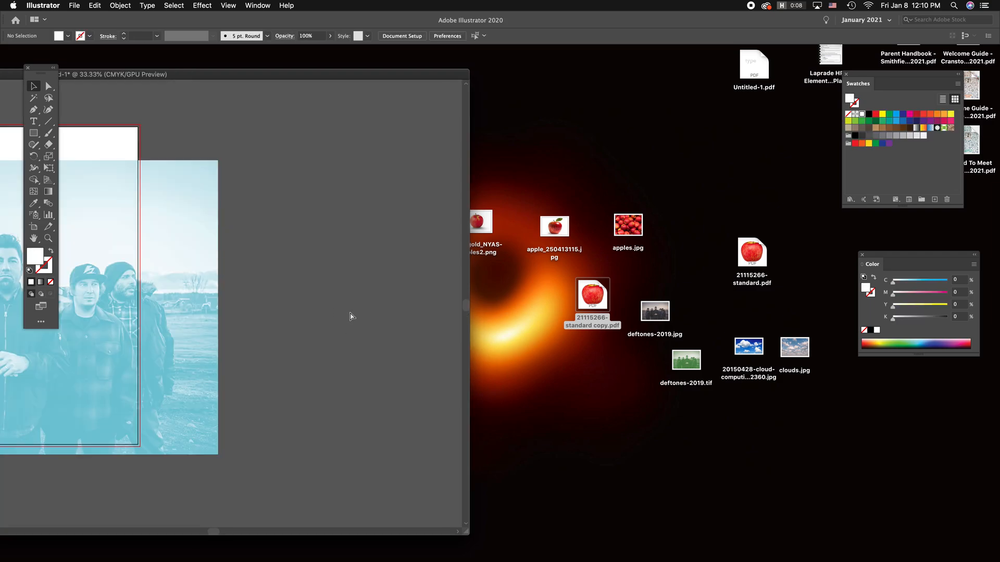
{"action": "key", "text": "super+v"}
{"action": "double_click", "coordinate": [321, 71]}
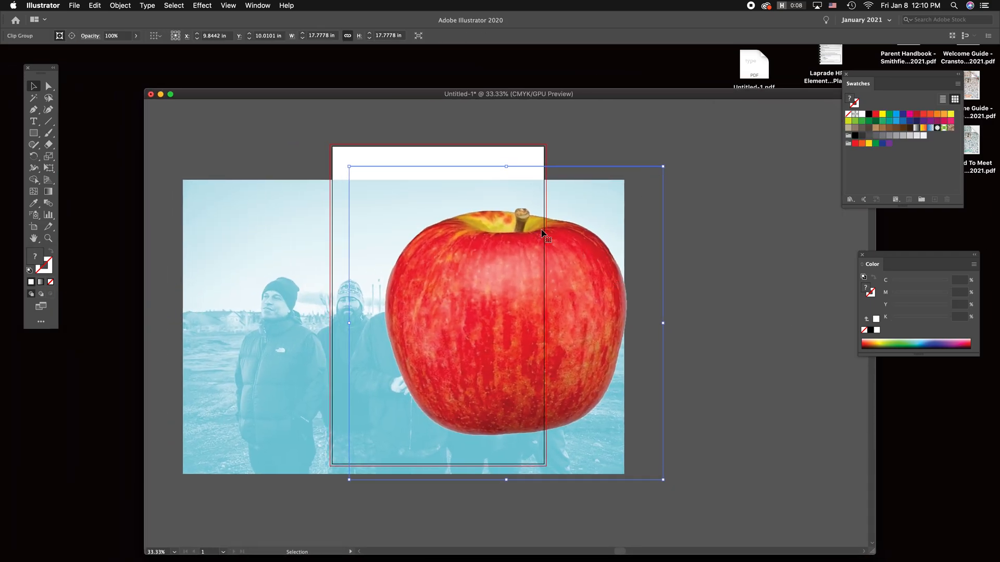
Step: Move the apple off the artboard to the right side of the band photo, at about X 20.1 in, Y 13.2 in
{"action": "left_click_drag", "start_coordinate": [591, 379], "coordinate": [652, 379]}
{"action": "left_click", "coordinate": [694, 377]}
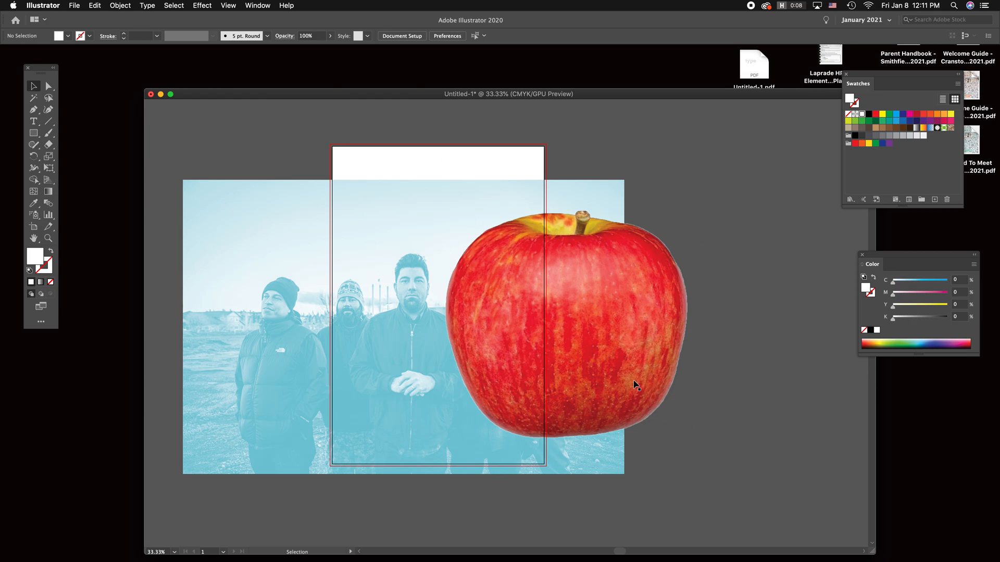
{"action": "left_click_drag", "start_coordinate": [507, 274], "coordinate": [622, 330]}
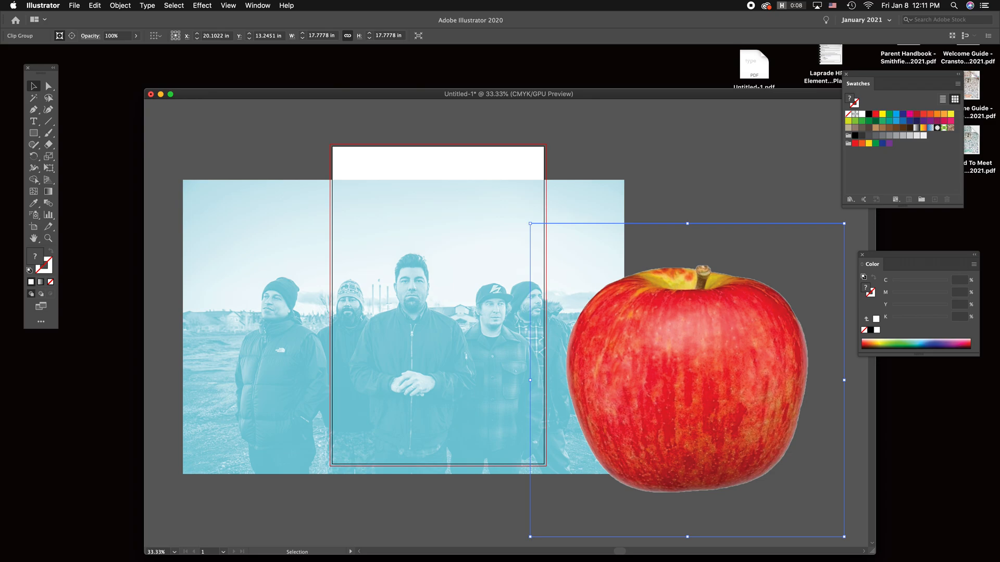
Step: Select the cyan band photo and convert its colours to grayscale
{"action": "left_click", "coordinate": [275, 287]}
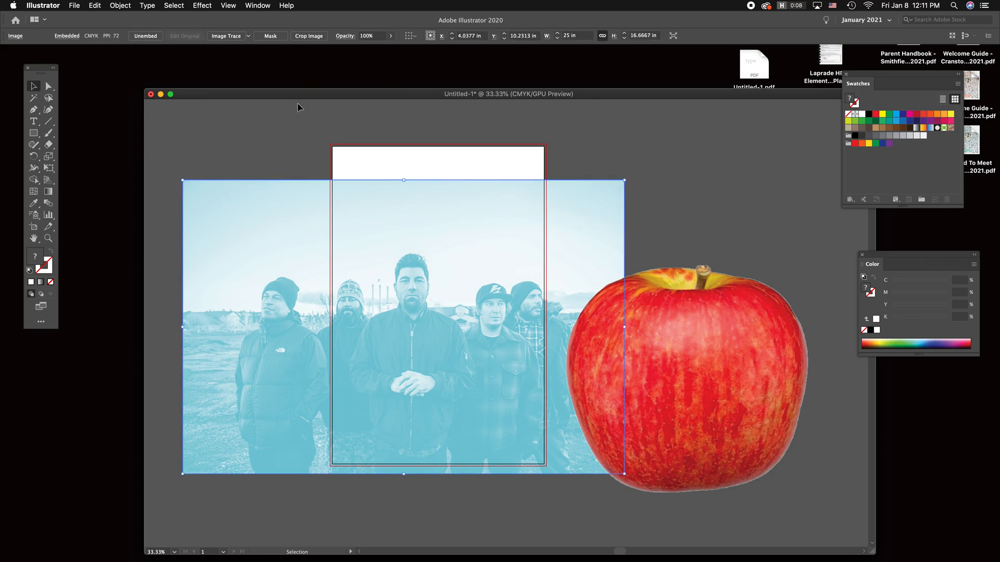
{"action": "left_click", "coordinate": [254, 223]}
{"action": "left_click", "coordinate": [132, 6]}
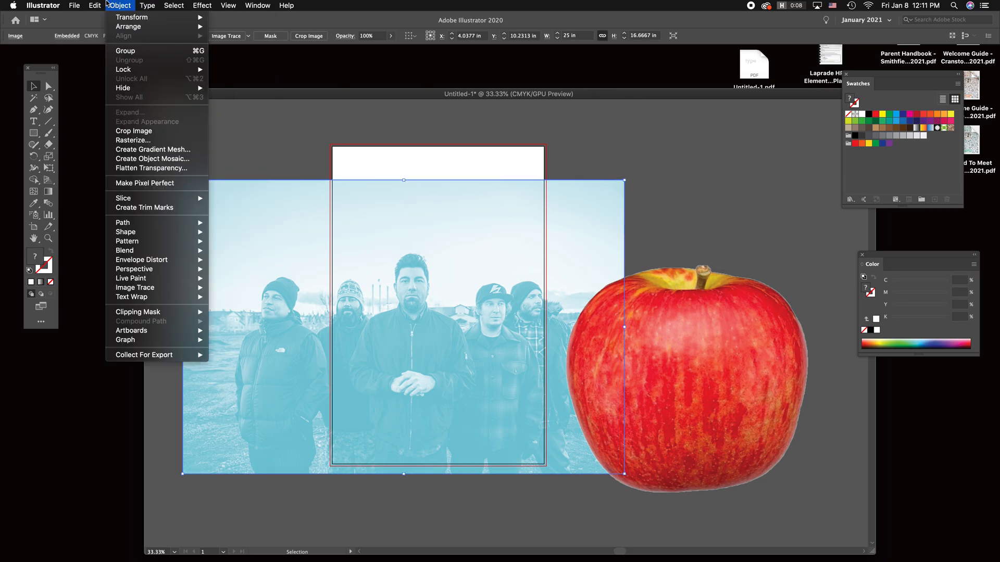
{"action": "mouse_move", "coordinate": [95, 5]}
{"action": "mouse_move", "coordinate": [125, 164]}
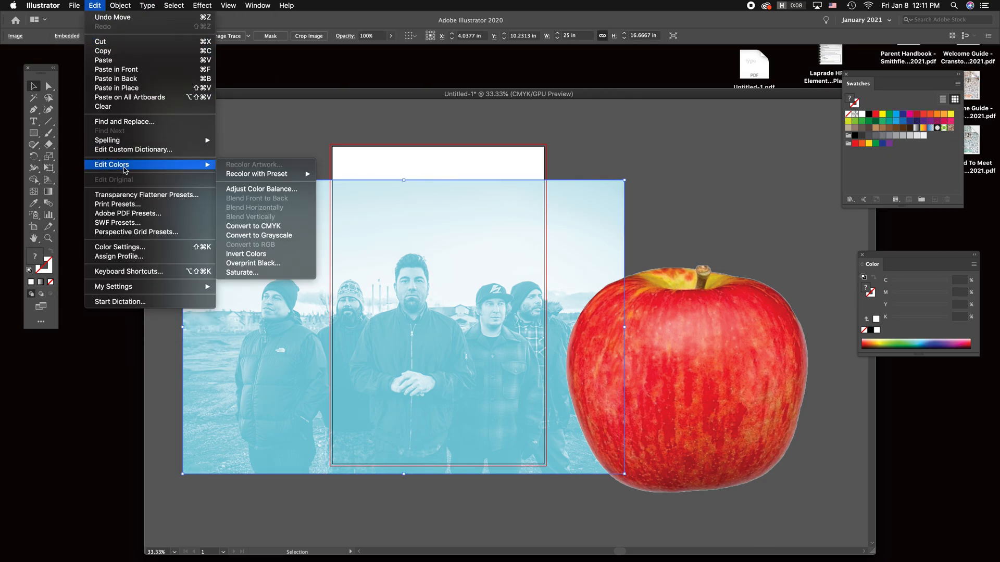
{"action": "left_click", "coordinate": [276, 235]}
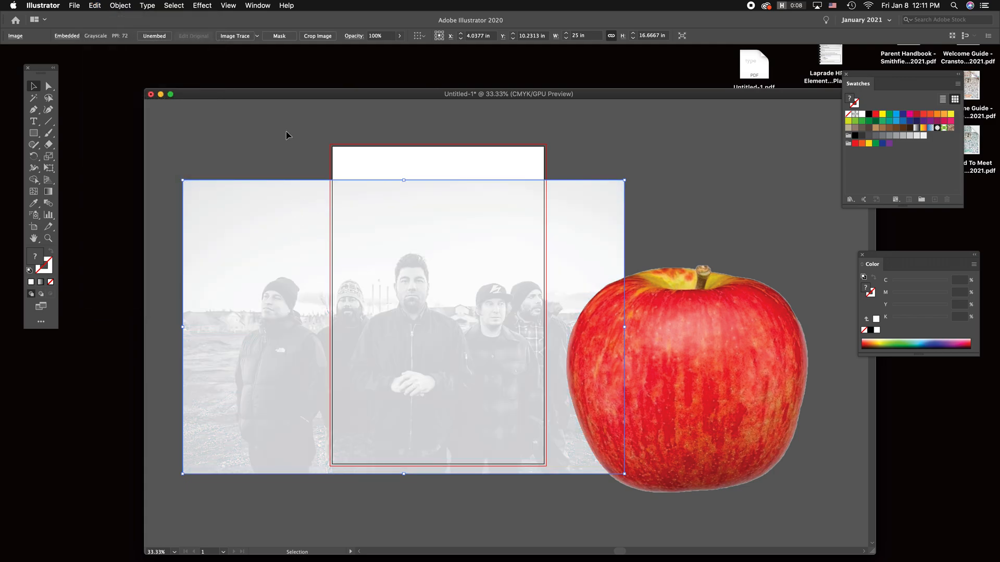
Step: Scale the grayscale photo proportionally to about half its size, and move it and the apple farther apart
{"action": "left_click_drag", "start_coordinate": [183, 327], "coordinate": [397, 327]}
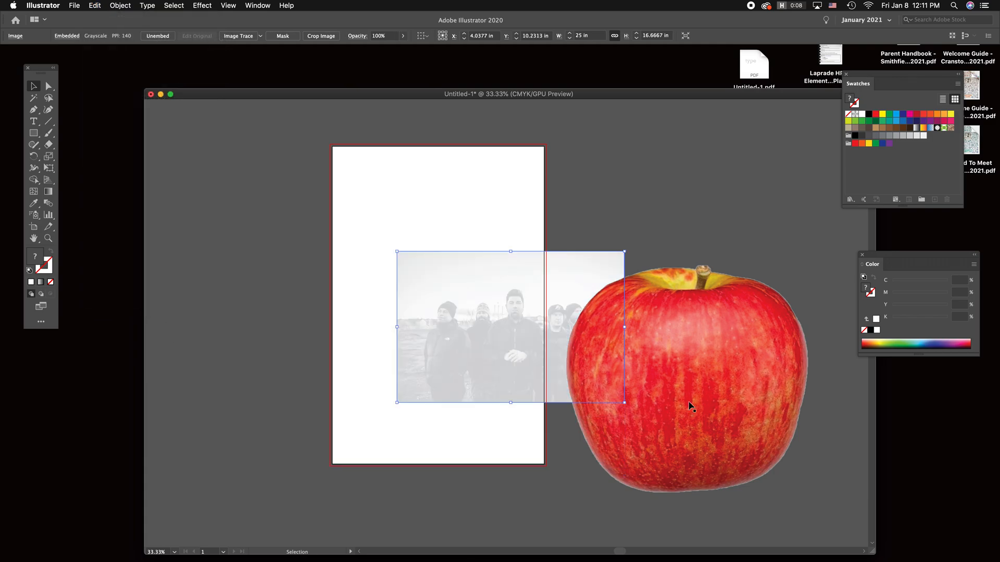
{"action": "left_click_drag", "start_coordinate": [769, 437], "coordinate": [798, 455]}
{"action": "left_click_drag", "start_coordinate": [505, 313], "coordinate": [464, 342]}
{"action": "left_click", "coordinate": [486, 201]}
Step: Draw a rectangle about 6.55 × 6.06 in across the artboard's left edge, overlapping the photo, and fill it with 100% cyan
{"action": "left_click", "coordinate": [31, 133]}
{"action": "left_click_drag", "start_coordinate": [300, 237], "coordinate": [416, 344]}
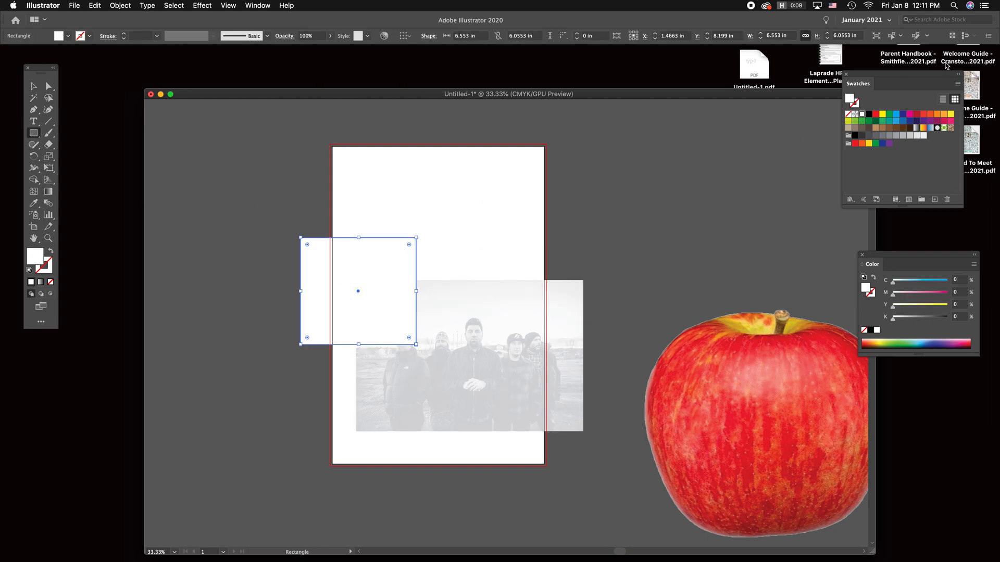
{"action": "left_click", "coordinate": [897, 113]}
{"action": "key", "text": "v"}
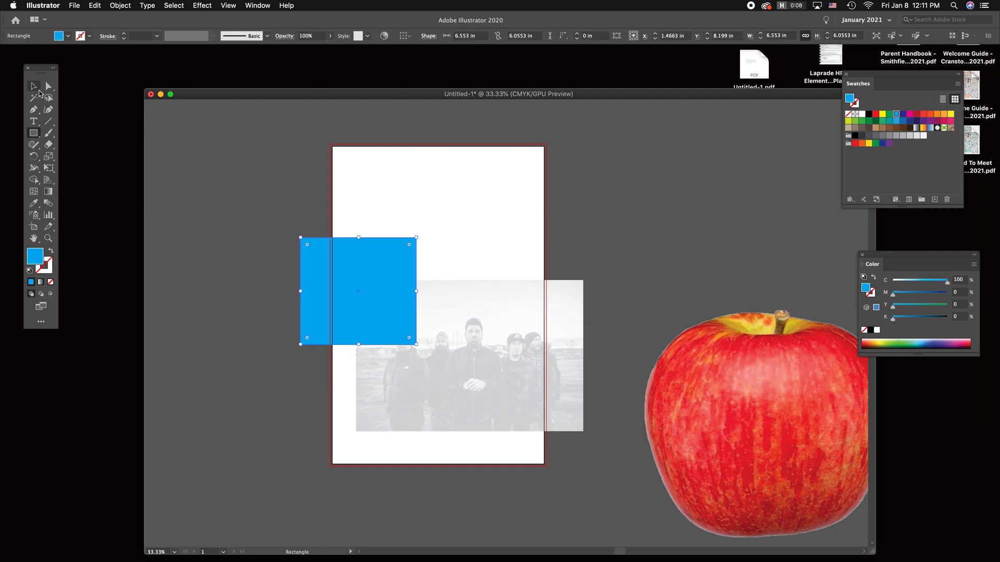
{"action": "left_click_drag", "start_coordinate": [334, 264], "coordinate": [355, 274]}
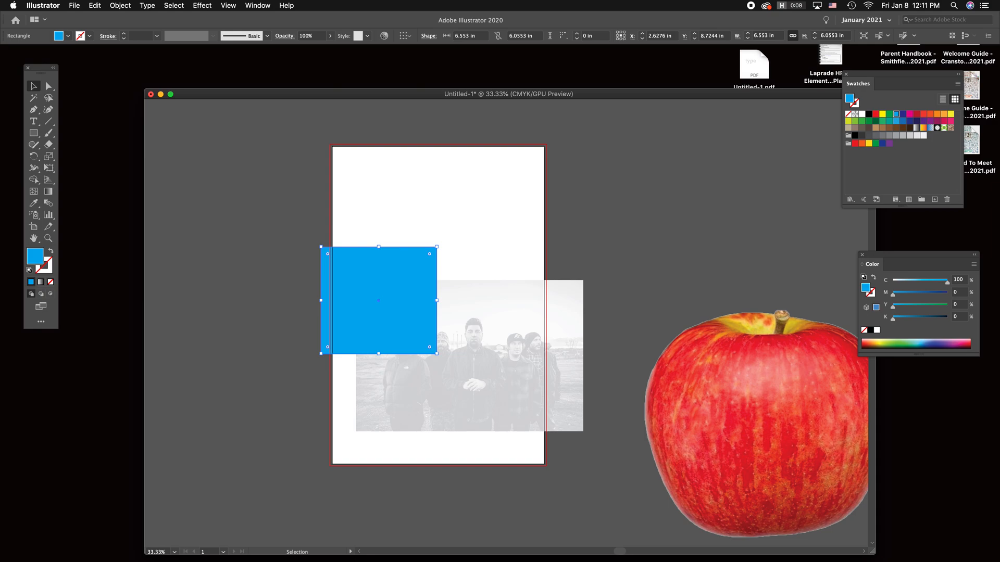
Step: Show the Transparency settings, set the cyan rectangle's blending mode to Multiply, and place it over the left part of the grayscale photo
{"action": "left_click", "coordinate": [246, 3]}
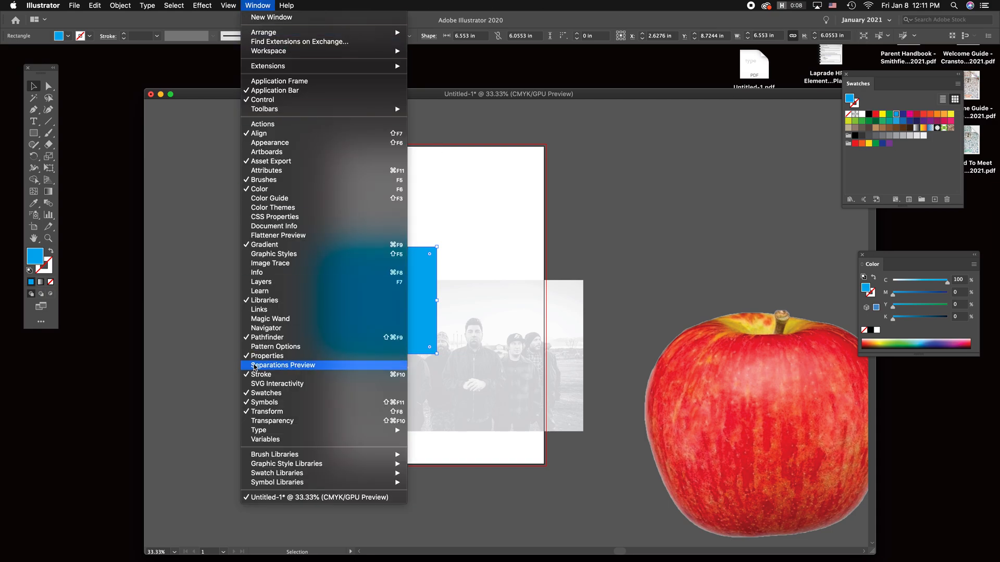
{"action": "left_click", "coordinate": [292, 422]}
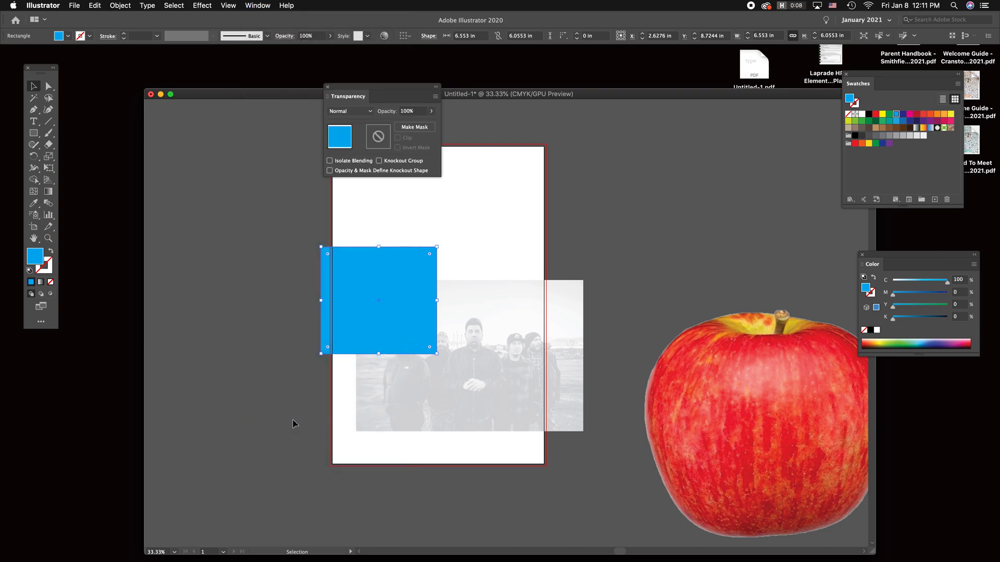
{"action": "left_click_drag", "start_coordinate": [384, 86], "coordinate": [747, 114]}
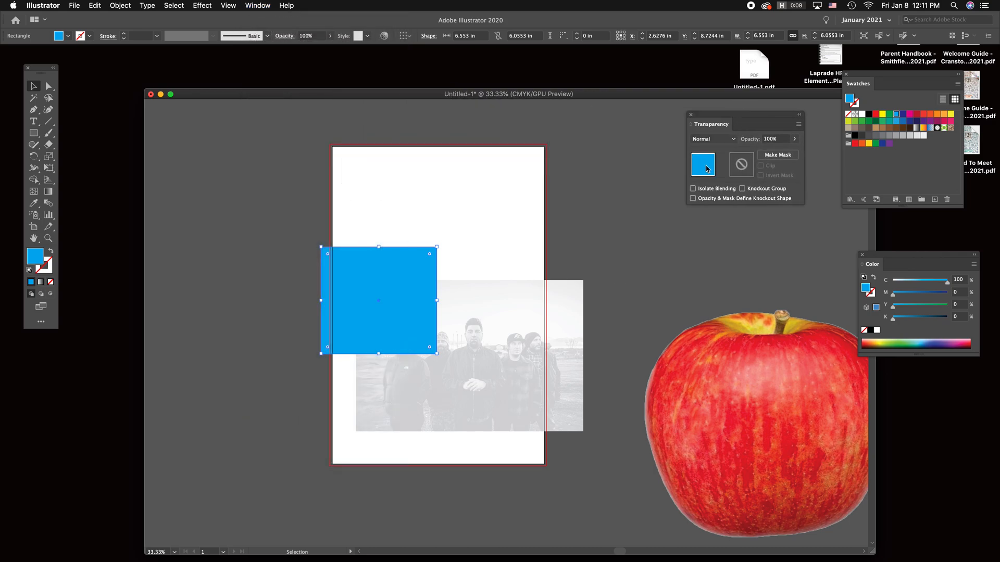
{"action": "left_click_drag", "start_coordinate": [440, 266], "coordinate": [438, 270]}
{"action": "left_click", "coordinate": [716, 143]}
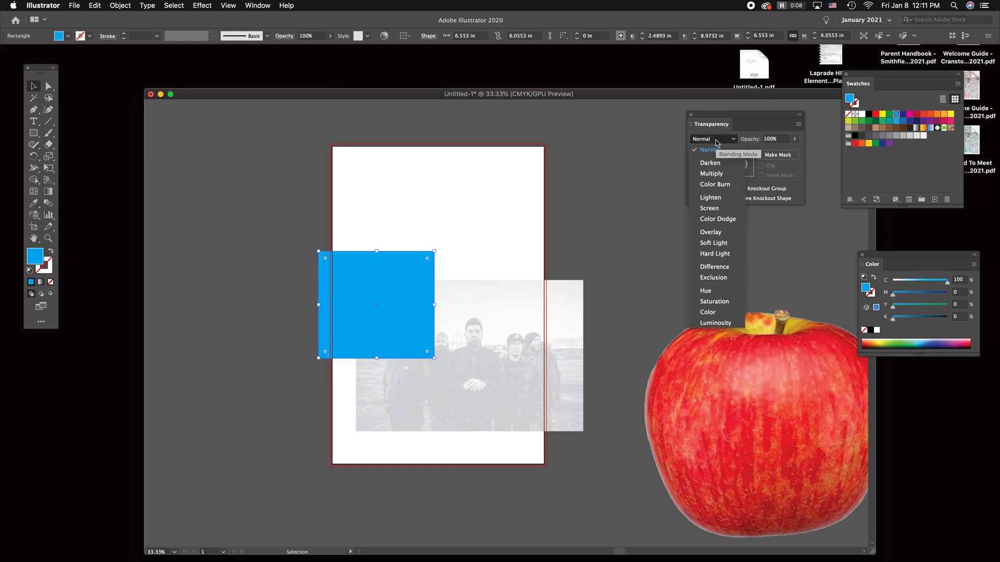
{"action": "left_click", "coordinate": [724, 172]}
{"action": "left_click_drag", "start_coordinate": [406, 297], "coordinate": [469, 346]}
{"action": "left_click", "coordinate": [475, 226]}
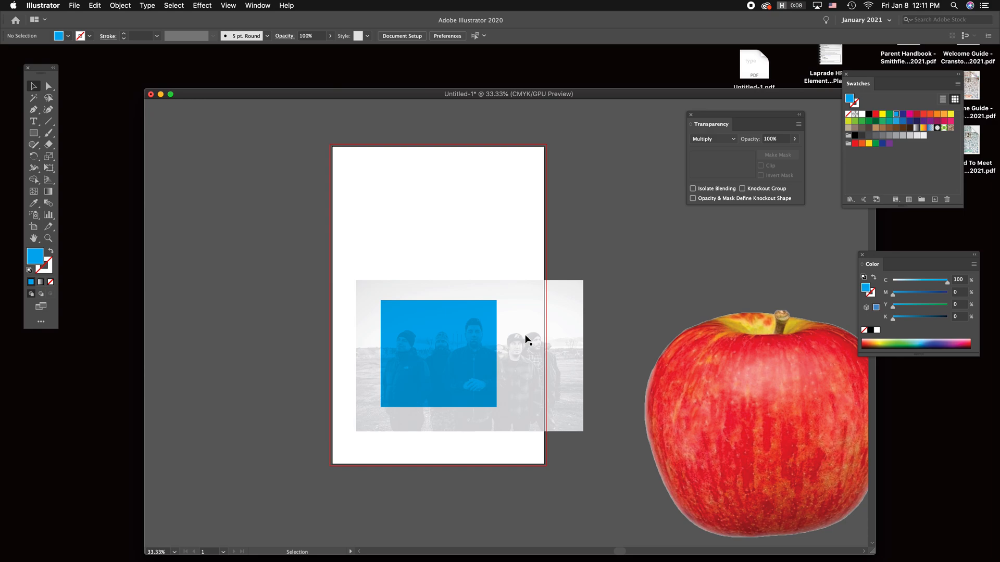
Step: Set the cyan rectangle's opacity to 50%
{"action": "left_click", "coordinate": [456, 346]}
{"action": "left_click", "coordinate": [771, 140]}
{"action": "left_click_drag", "start_coordinate": [771, 139], "coordinate": [760, 139]}
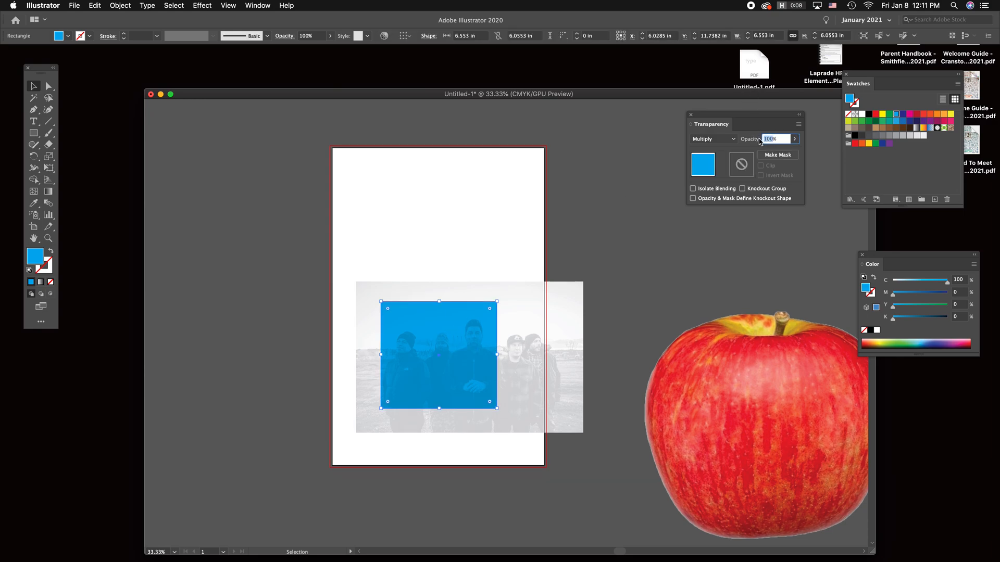
{"action": "type", "text": "50"}
{"action": "key", "text": "Return"}
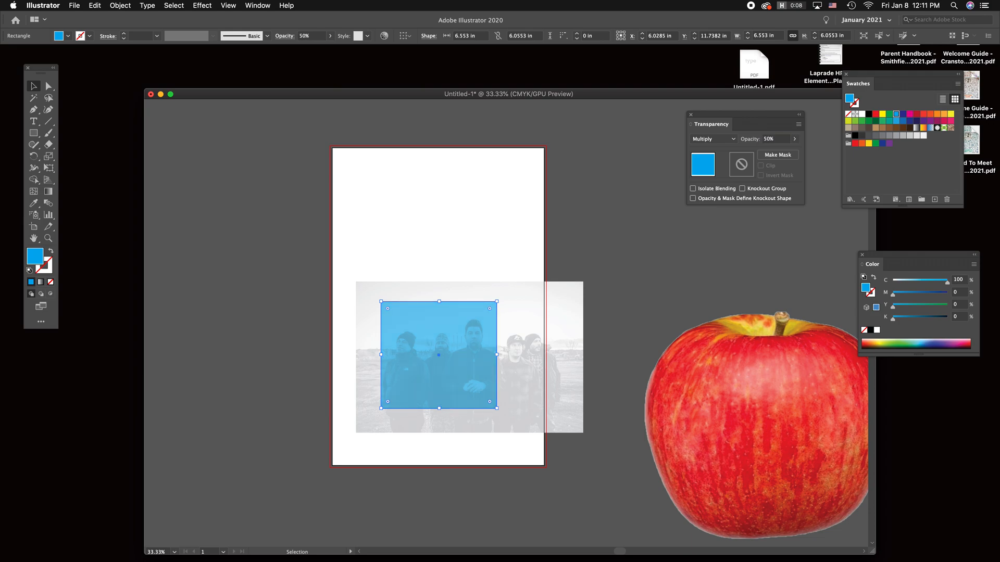
{"action": "left_click", "coordinate": [405, 208]}
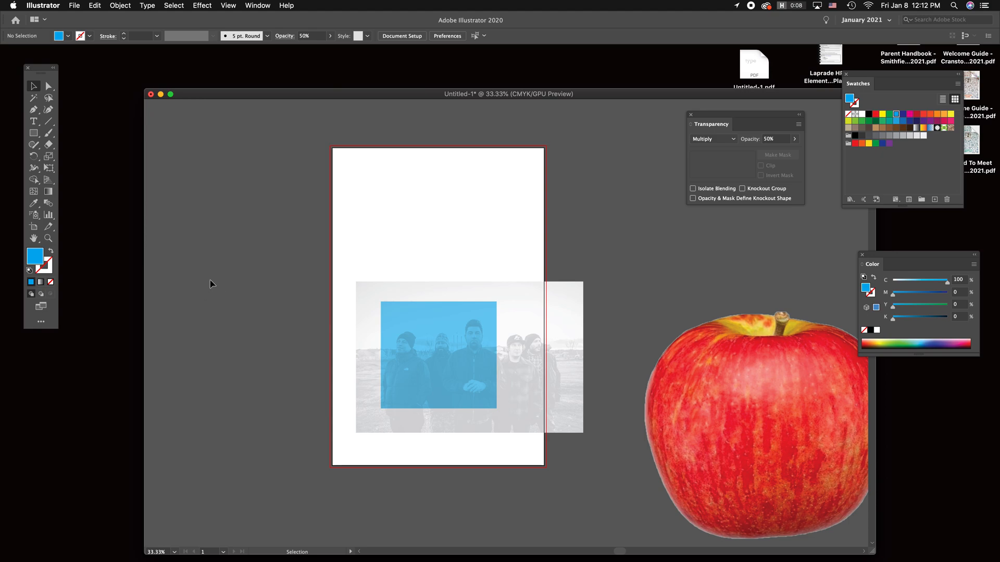
Step: Move the cyan rectangle off the grayscale photo so that it mostly sits beyond the artboard's left edge
{"action": "left_click_drag", "start_coordinate": [455, 263], "coordinate": [360, 241]}
{"action": "left_click", "coordinate": [529, 231]}
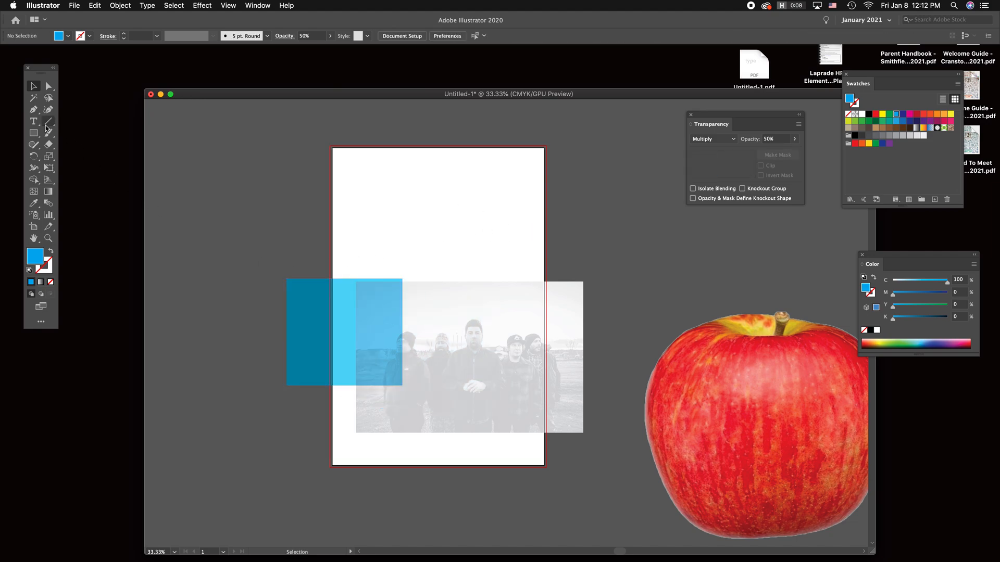
{"action": "left_click_drag", "start_coordinate": [320, 317], "coordinate": [254, 264]}
Step: Draw a rectangle about 5.39 × 3.95 in outside the artboard's upper left and fill it with C=25 M=76 Y=42 K=0
{"action": "key", "text": "m"}
{"action": "left_click_drag", "start_coordinate": [195, 151], "coordinate": [290, 221]}
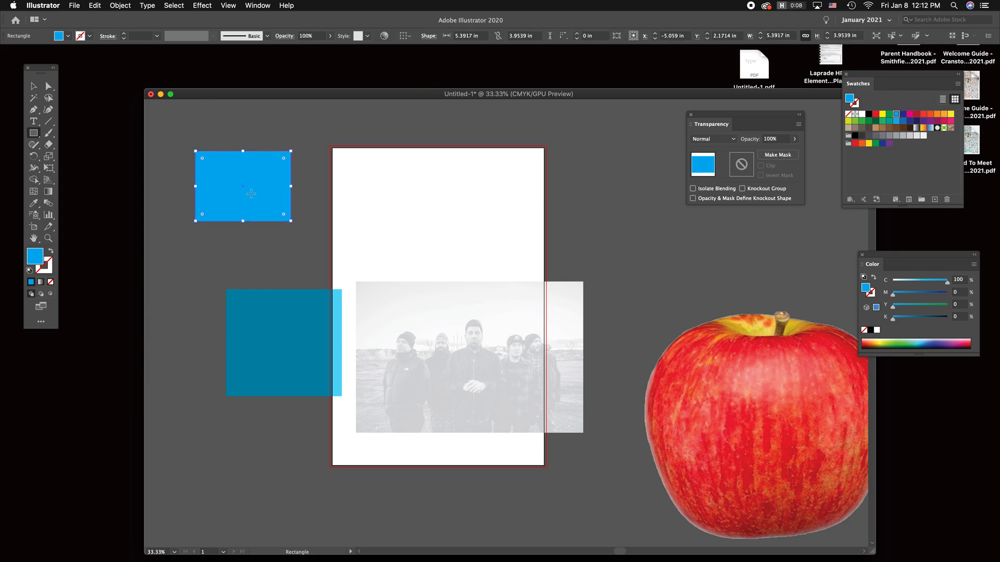
{"action": "left_click_drag", "start_coordinate": [936, 281], "coordinate": [906, 281]}
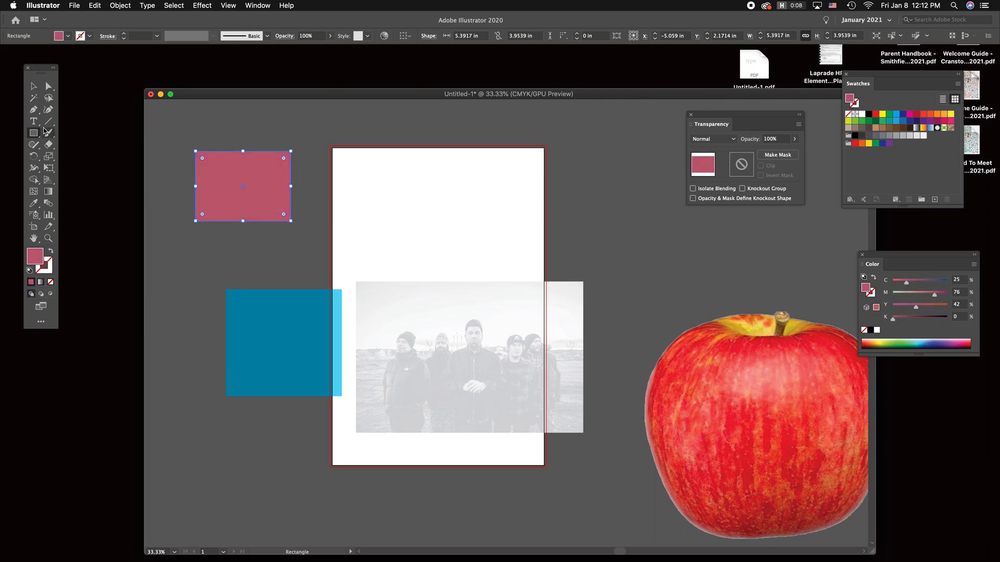
Step: Move the pink rectangle onto the upper left part of the artboard, above the photo
{"action": "left_click", "coordinate": [31, 87]}
{"action": "left_click", "coordinate": [345, 158]}
{"action": "left_click_drag", "start_coordinate": [250, 175], "coordinate": [430, 196]}
{"action": "left_click", "coordinate": [533, 153]}
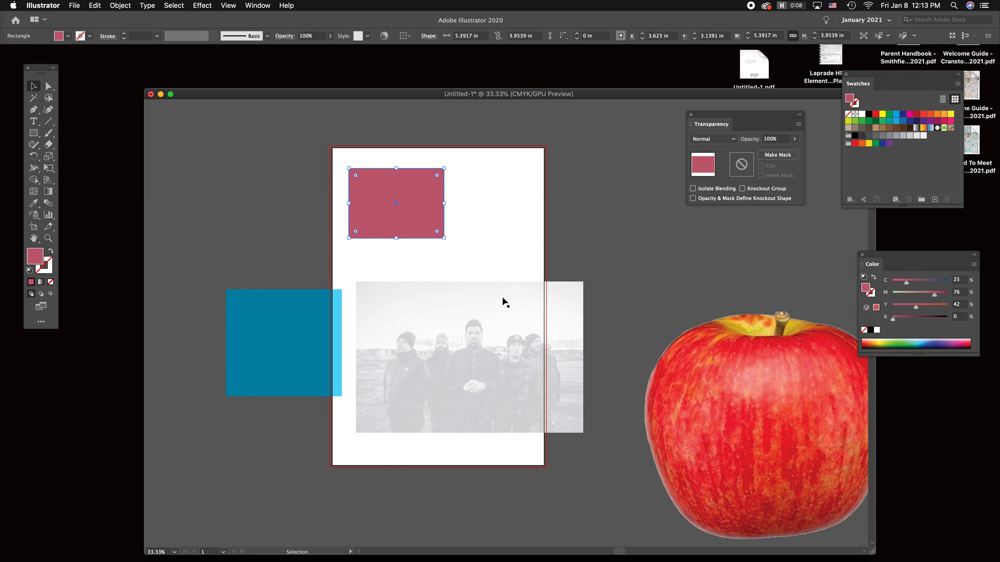
Step: Save the pink rectangle's fill as a new CMYK swatch with the colour type Spot Color
{"action": "left_click", "coordinate": [412, 202]}
{"action": "left_click", "coordinate": [935, 200]}
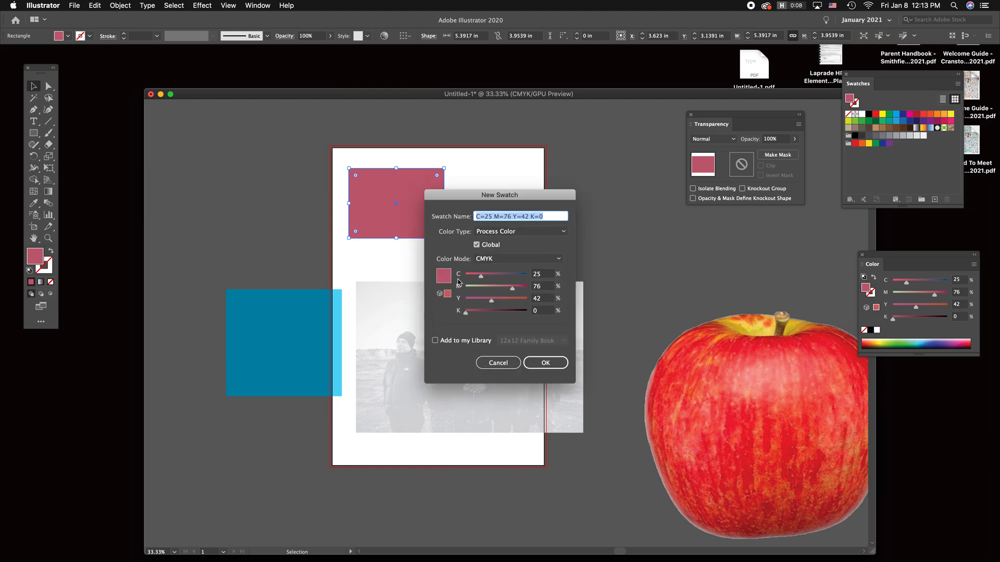
{"action": "left_click", "coordinate": [489, 231]}
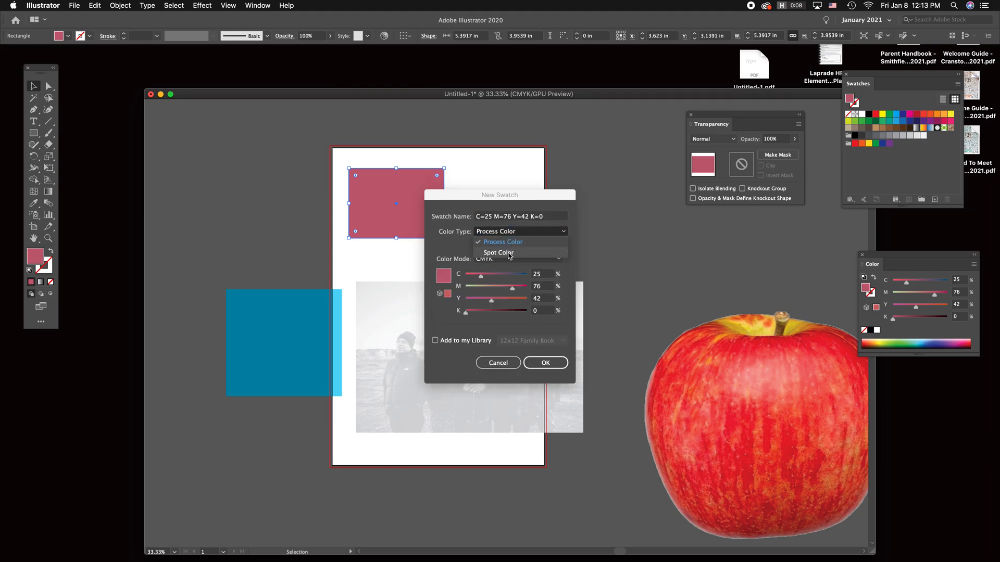
{"action": "left_click", "coordinate": [508, 254]}
{"action": "left_click", "coordinate": [554, 366]}
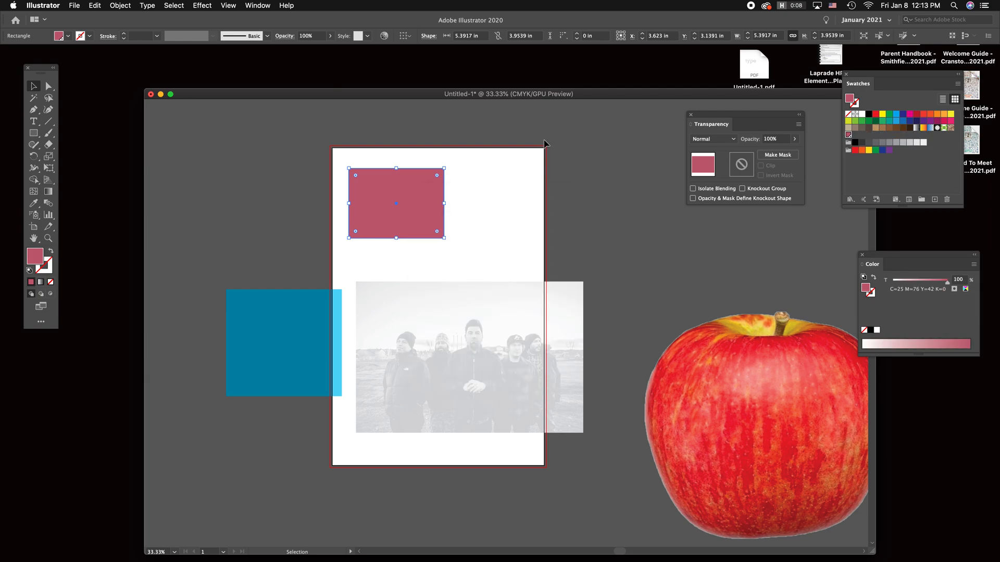
Step: Move the pink rectangle left so that it straddles the artboard's left edge, above the cyan rectangle
{"action": "left_click", "coordinate": [484, 177]}
{"action": "left_click_drag", "start_coordinate": [423, 198], "coordinate": [348, 202]}
{"action": "left_click", "coordinate": [440, 199]}
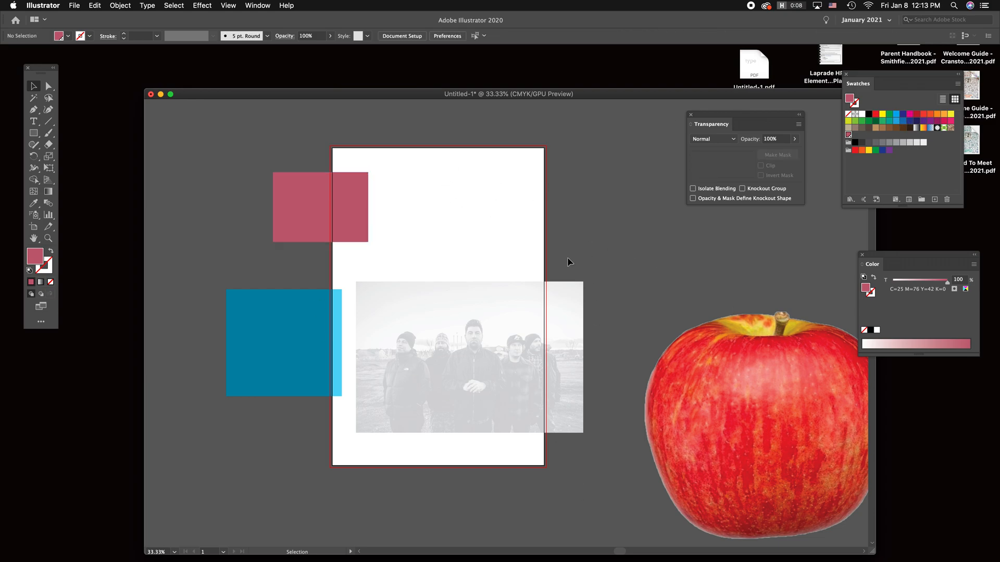
Step: Review the options of the pink spot colour swatch and close them without changes
{"action": "left_click", "coordinate": [848, 135]}
{"action": "double_click", "coordinate": [848, 135]}
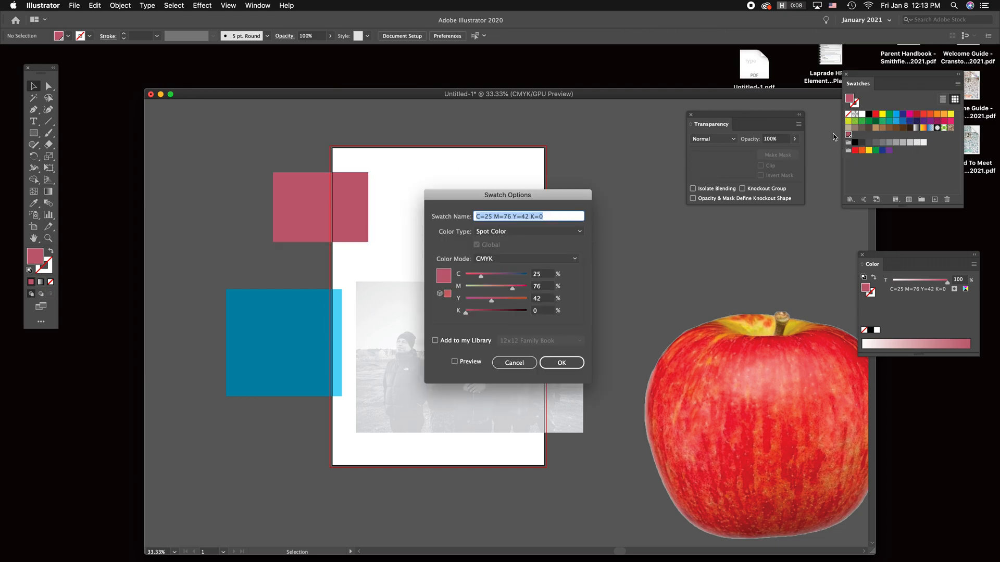
{"action": "left_click", "coordinate": [562, 362]}
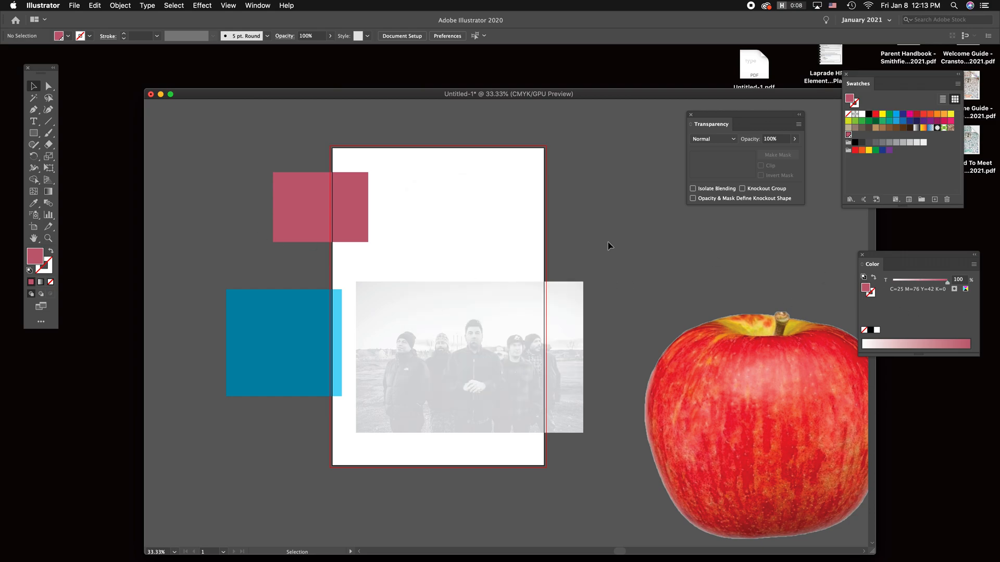